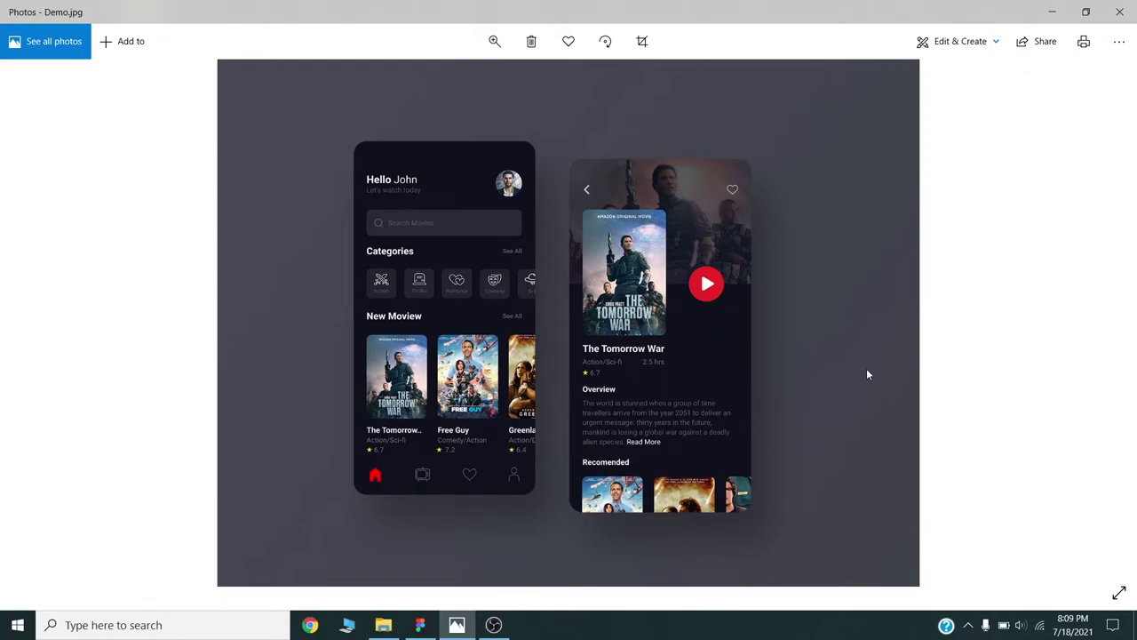
Step: Paste the Style Guideline frame with Roboto font, swatches and icons into a new Figma file
{"action": "left_click", "coordinate": [420, 625]}
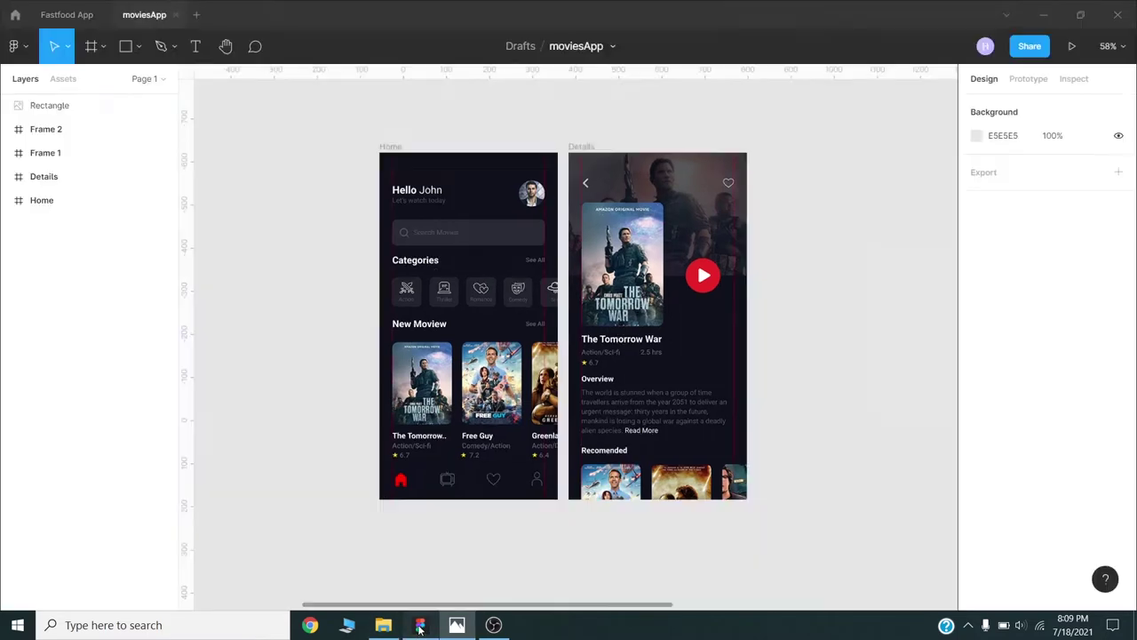
{"action": "key", "text": "ctrl+v"}
{"action": "scroll", "coordinate": [404, 305], "scroll_direction": "down", "scroll_amount": 1}
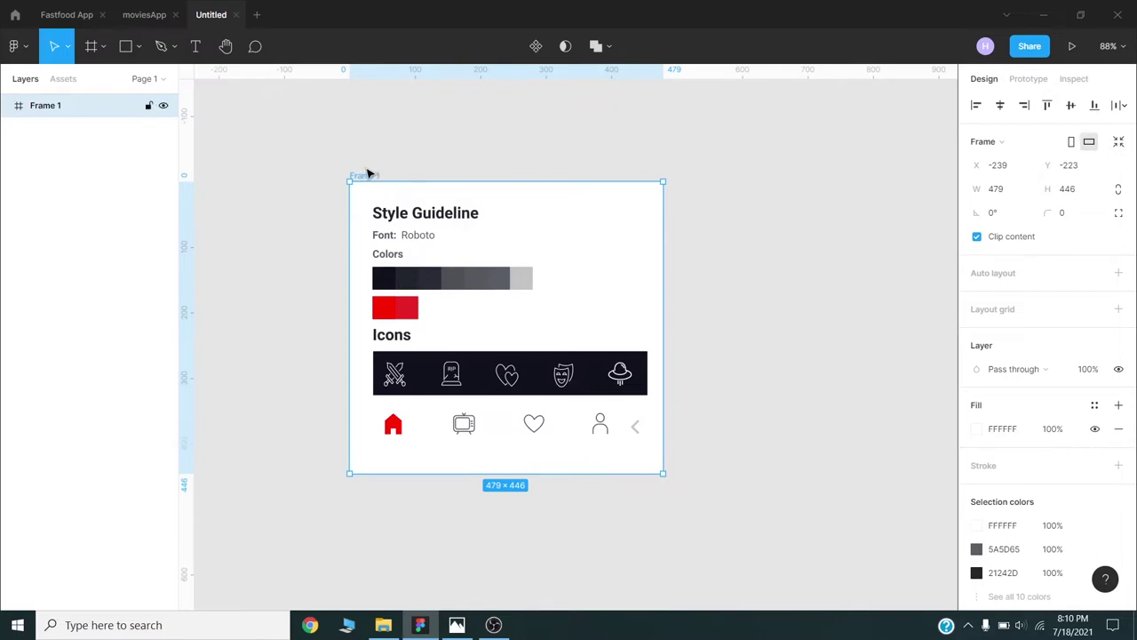
{"action": "left_click", "coordinate": [543, 261]}
{"action": "scroll", "coordinate": [543, 261], "scroll_direction": "down", "scroll_amount": 3}
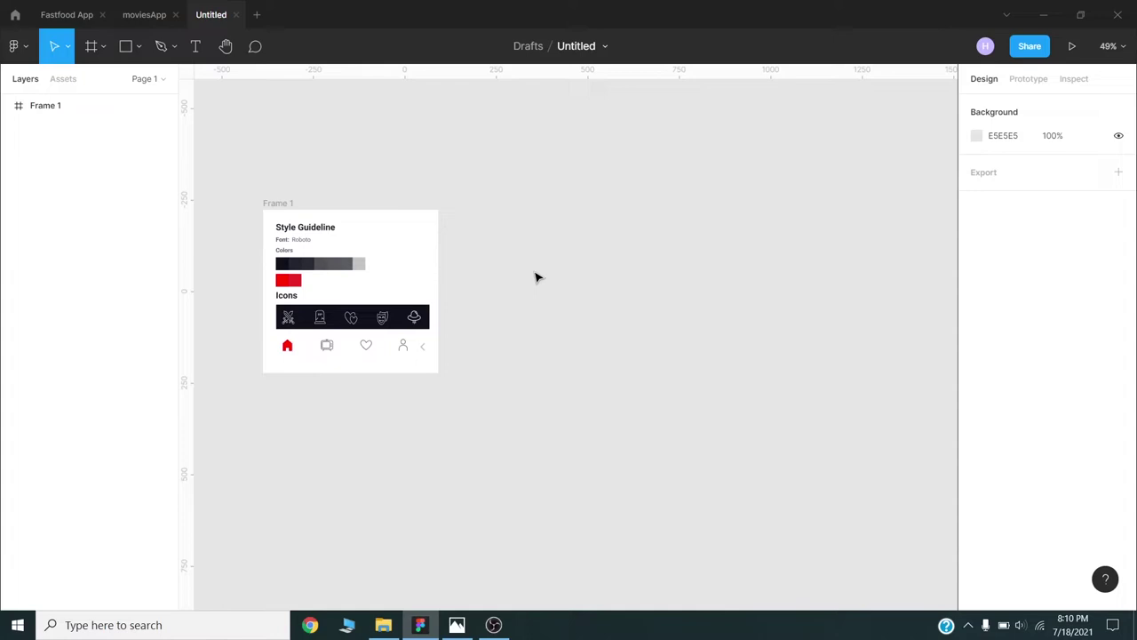
Step: Create a 414×896 iPhone 11 Pro Max frame named Home with a dark navy fill
{"action": "left_click", "coordinate": [105, 47]}
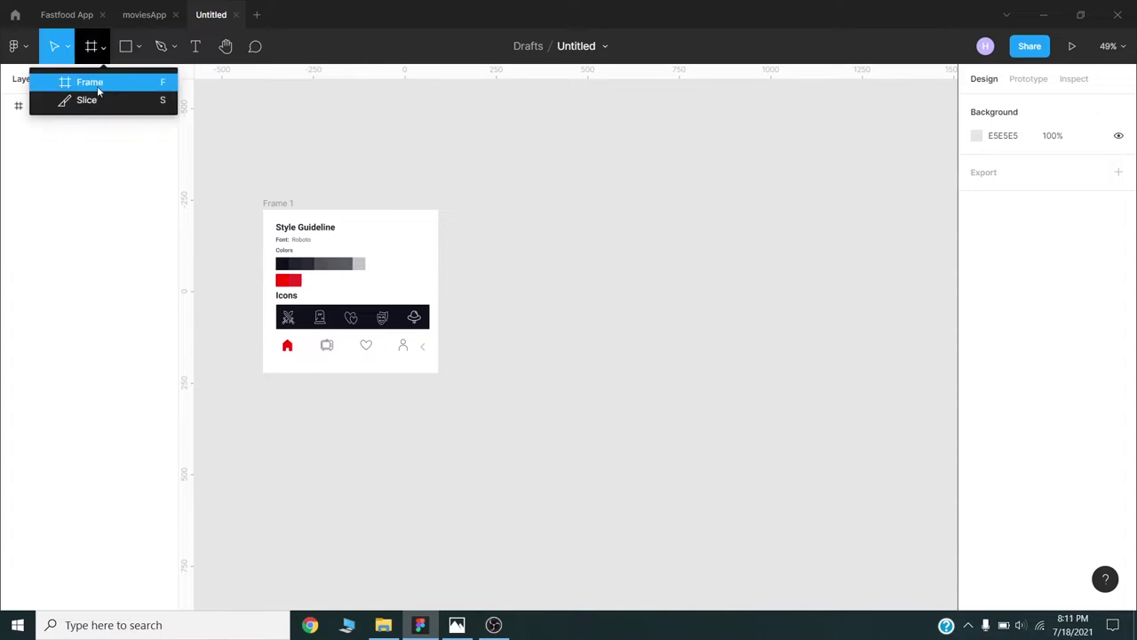
{"action": "left_click", "coordinate": [97, 88]}
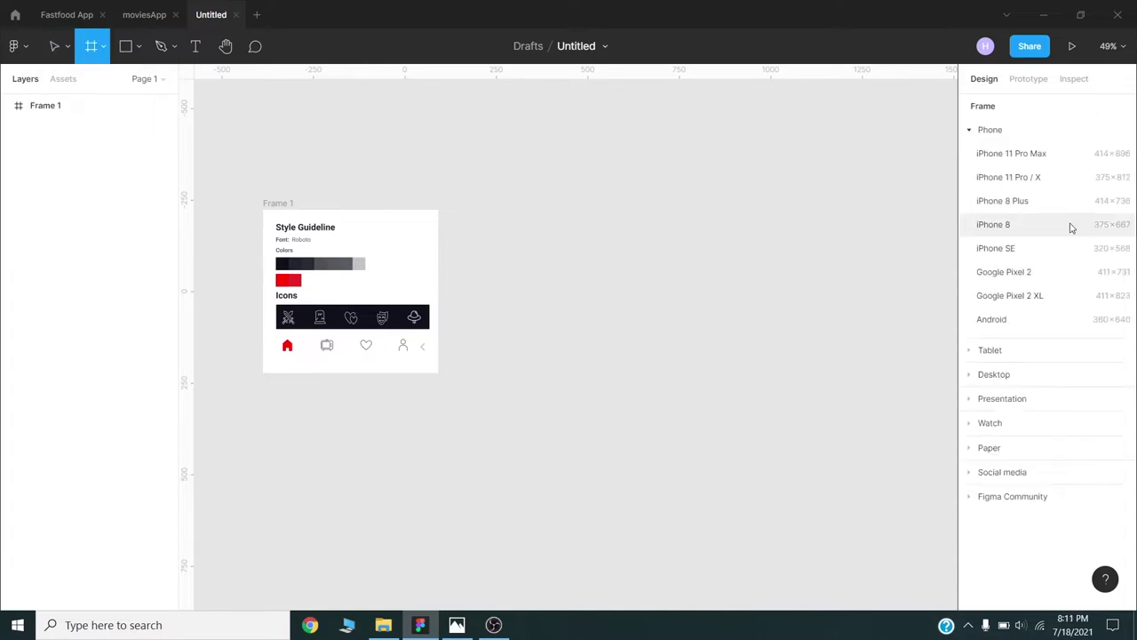
{"action": "left_click", "coordinate": [1030, 154]}
{"action": "type", "text": "H"}
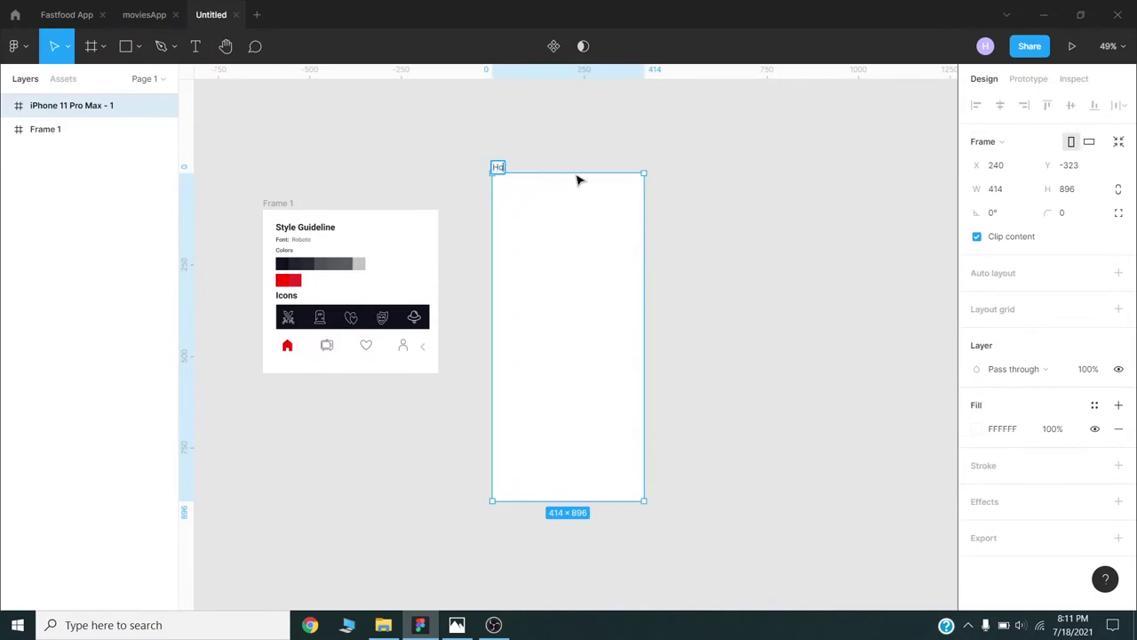
{"action": "type", "text": "ome"}
{"action": "key", "text": "Return"}
{"action": "left_click", "coordinate": [976, 428]}
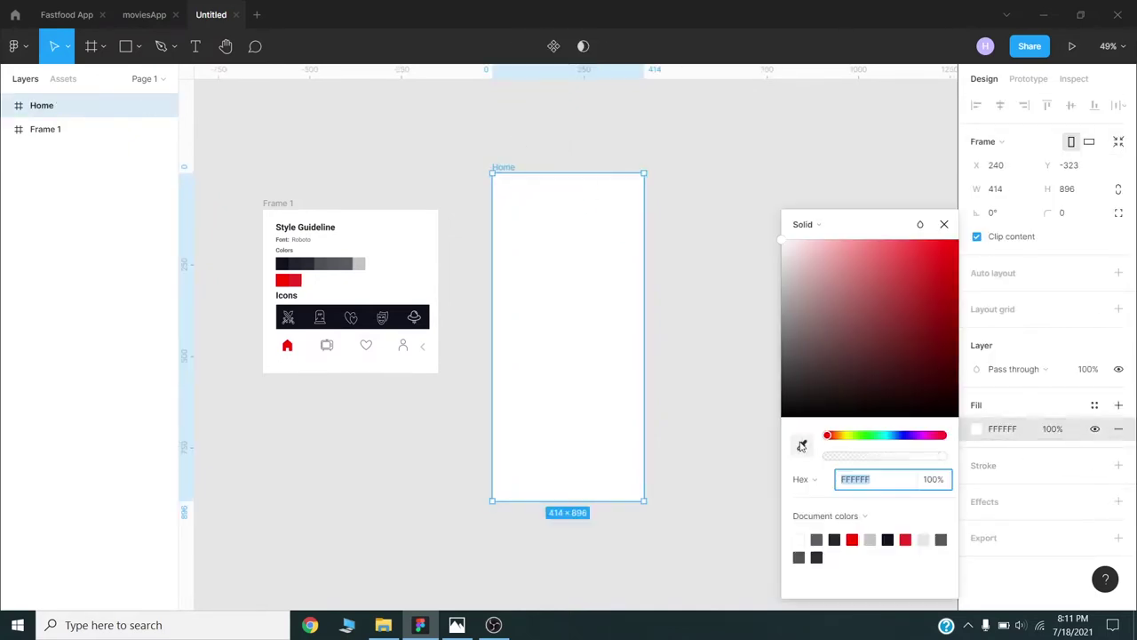
{"action": "left_click", "coordinate": [803, 537]}
{"action": "left_click", "coordinate": [396, 195]}
Step: Draw a 30×30 placeholder rectangle inside the Home frame
{"action": "left_click", "coordinate": [138, 46]}
{"action": "left_click", "coordinate": [113, 82]}
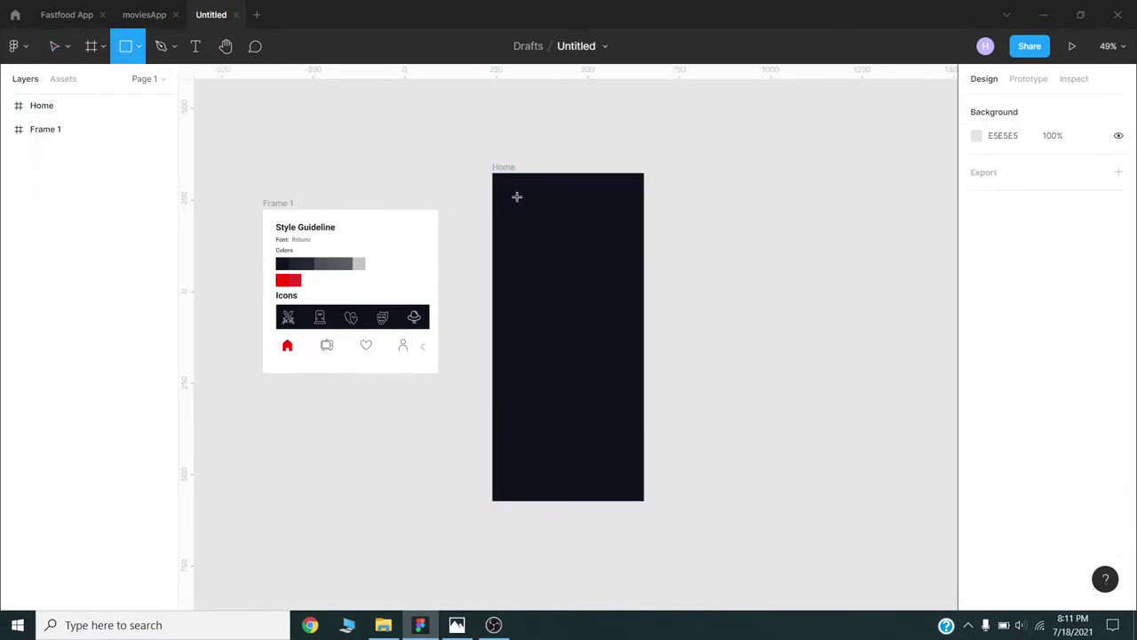
{"action": "left_click", "coordinate": [498, 178]}
{"action": "left_click", "coordinate": [1004, 166]}
{"action": "type", "text": "30"}
{"action": "key", "text": "Tab"}
{"action": "type", "text": "30"}
{"action": "key", "text": "Return"}
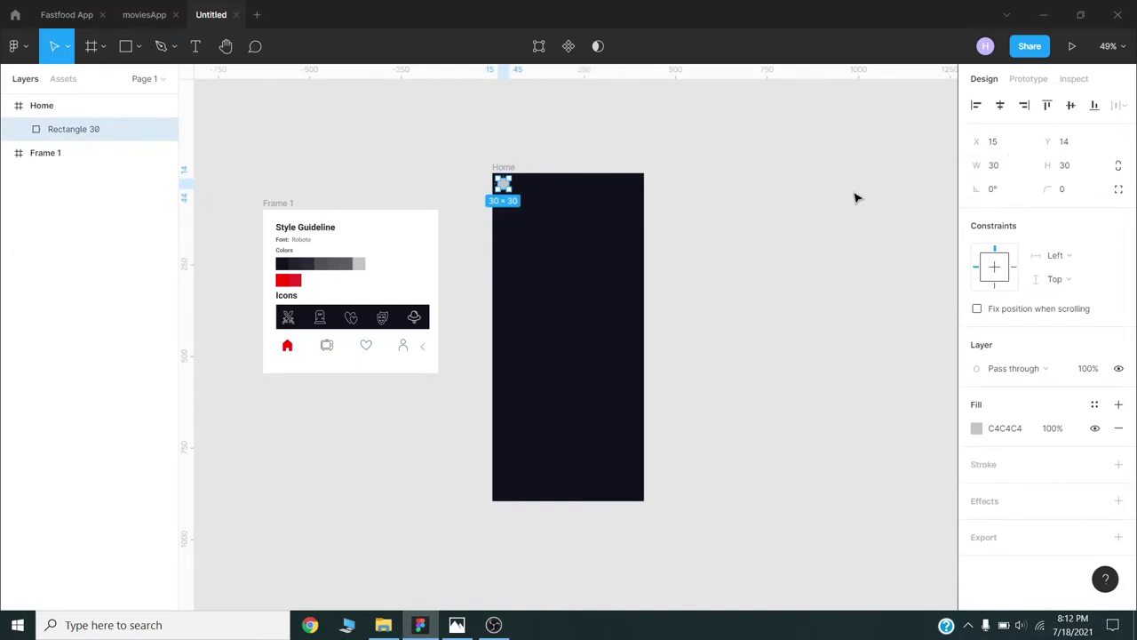
Step: Snap the square to Home's left and right edges for margin guides, then delete it
{"action": "scroll", "coordinate": [533, 187], "scroll_direction": "up", "scroll_amount": 3}
{"action": "scroll", "coordinate": [533, 186], "scroll_direction": "up", "scroll_amount": 2}
{"action": "left_click", "coordinate": [976, 105]}
{"action": "left_click", "coordinate": [1046, 105]}
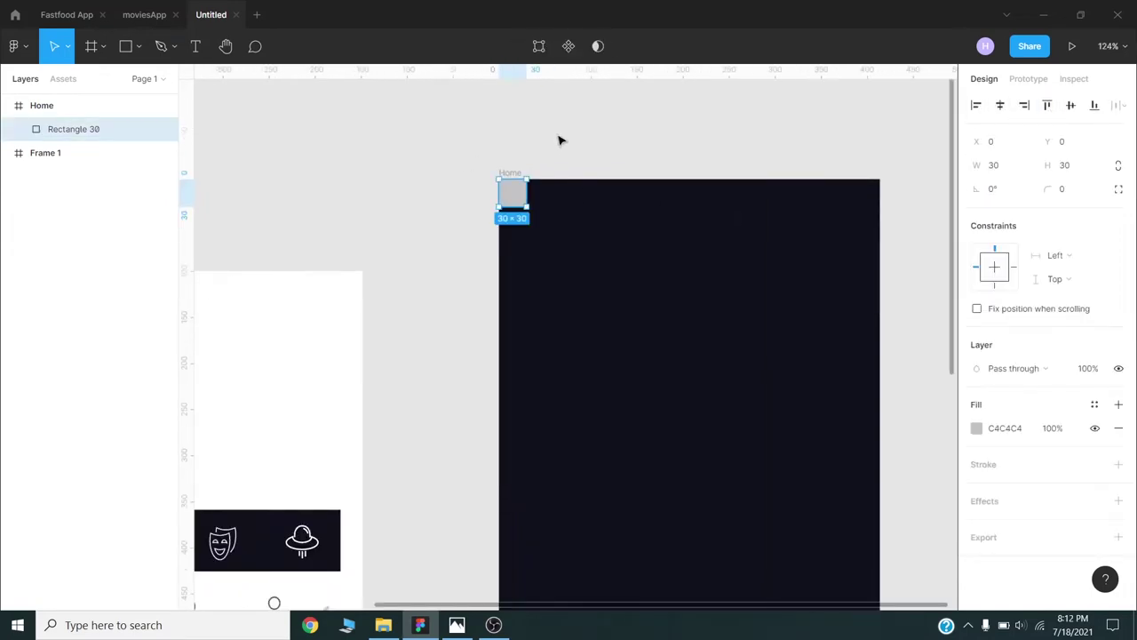
{"action": "left_click", "coordinate": [1024, 105]}
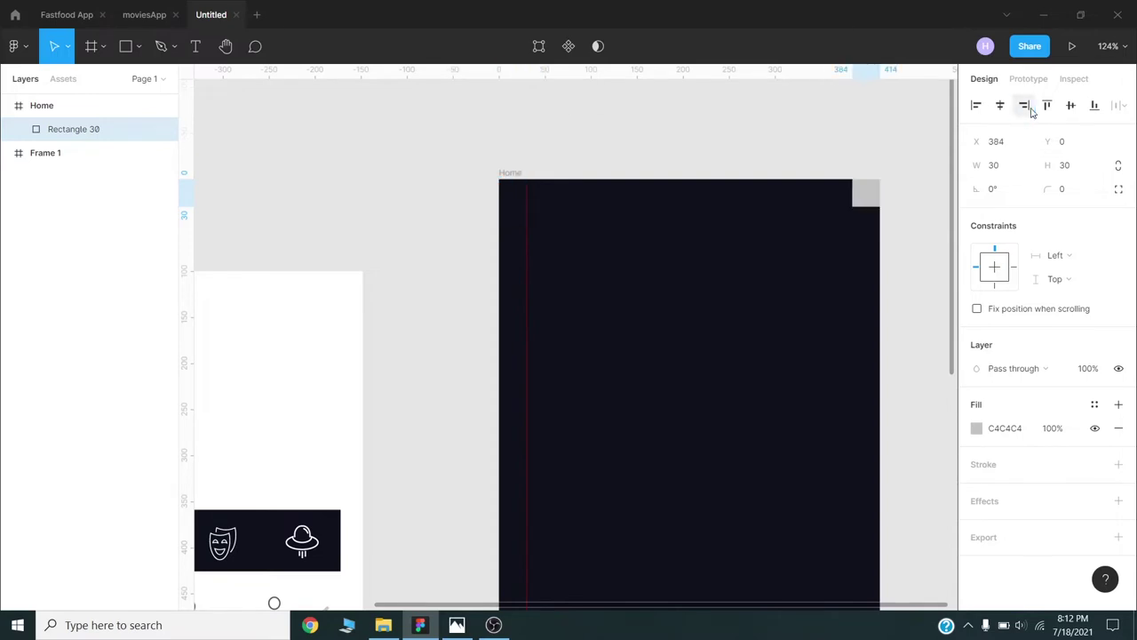
{"action": "left_click", "coordinate": [926, 270]}
{"action": "left_click", "coordinate": [872, 199]}
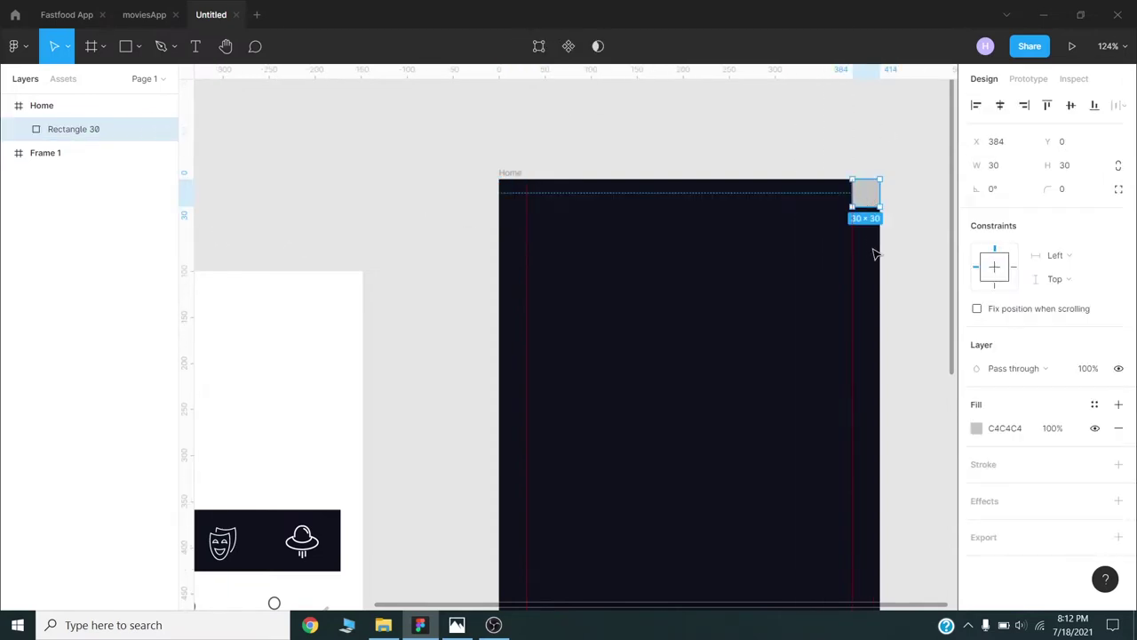
{"action": "key", "text": "Delete"}
Step: Add a 'Hello Hamid' greeting at size 24 on the left margin, with the name in Regular weight
{"action": "key", "text": "t"}
{"action": "left_click", "coordinate": [531, 260]}
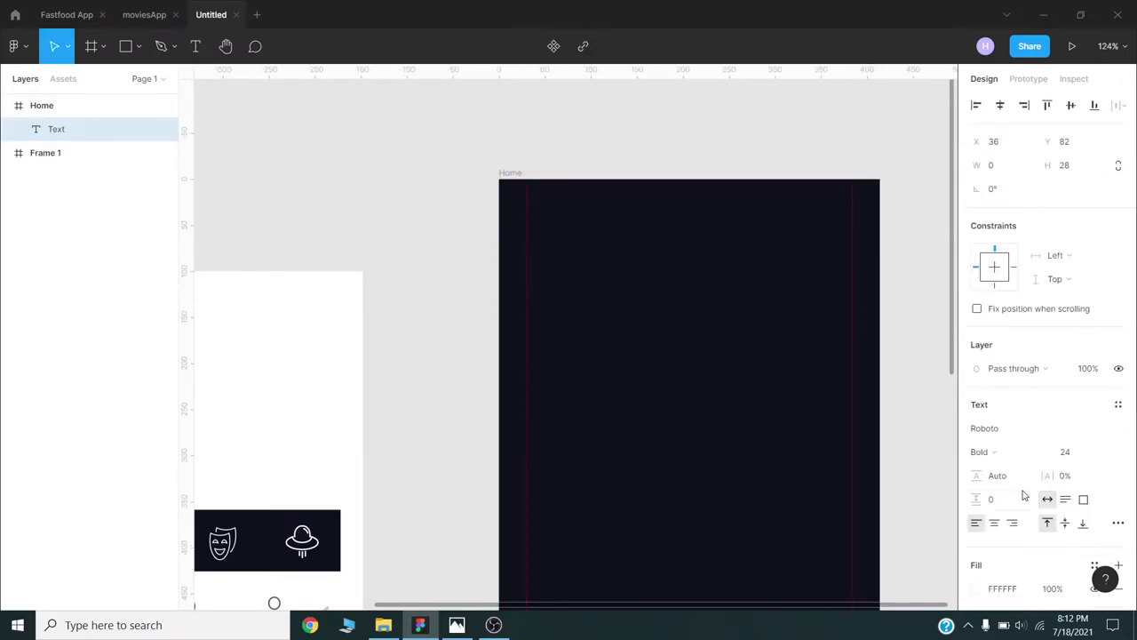
{"action": "type", "text": "Hello Hamid"}
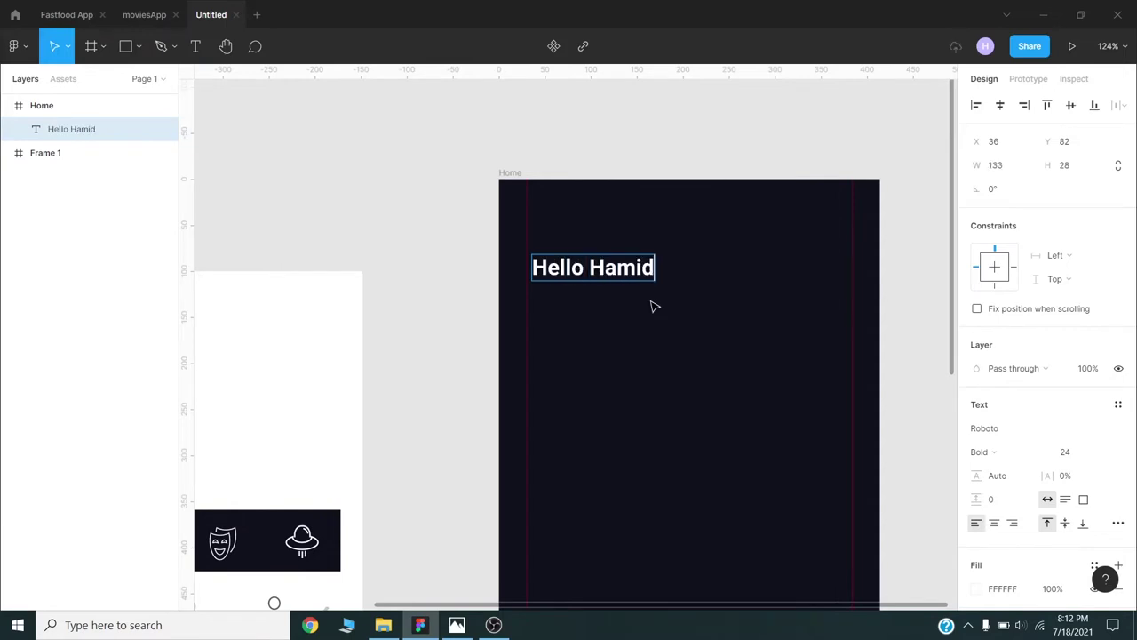
{"action": "left_click", "coordinate": [67, 46]}
{"action": "left_click", "coordinate": [63, 81]}
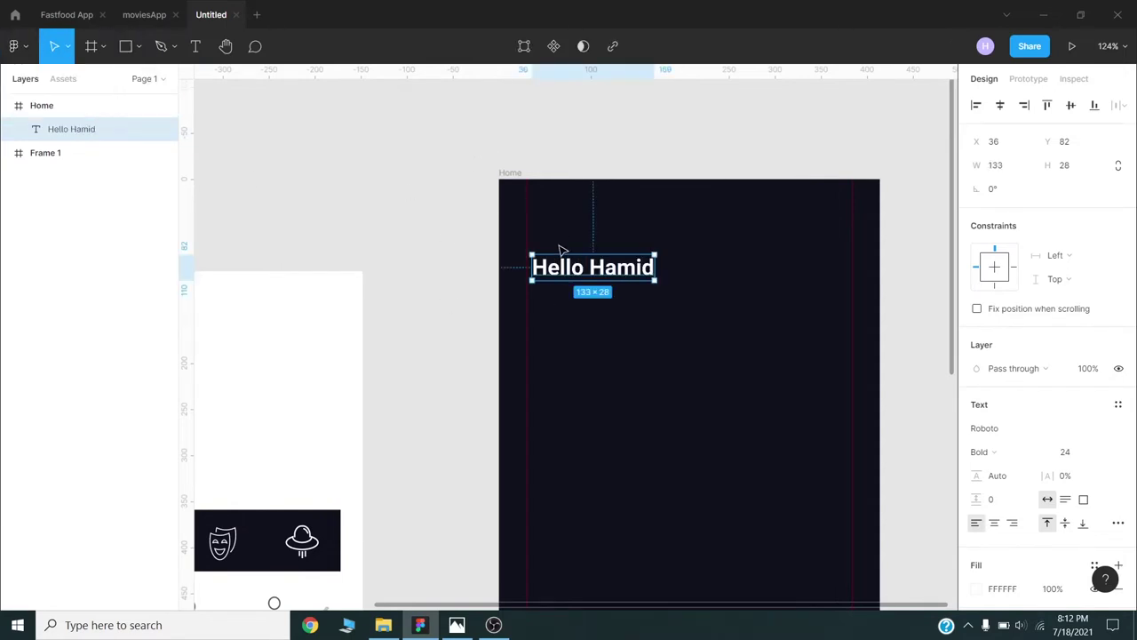
{"action": "left_click_drag", "start_coordinate": [574, 270], "coordinate": [568, 269]}
{"action": "double_click", "coordinate": [568, 269]}
{"action": "double_click", "coordinate": [616, 266]}
{"action": "left_click", "coordinate": [1053, 448]}
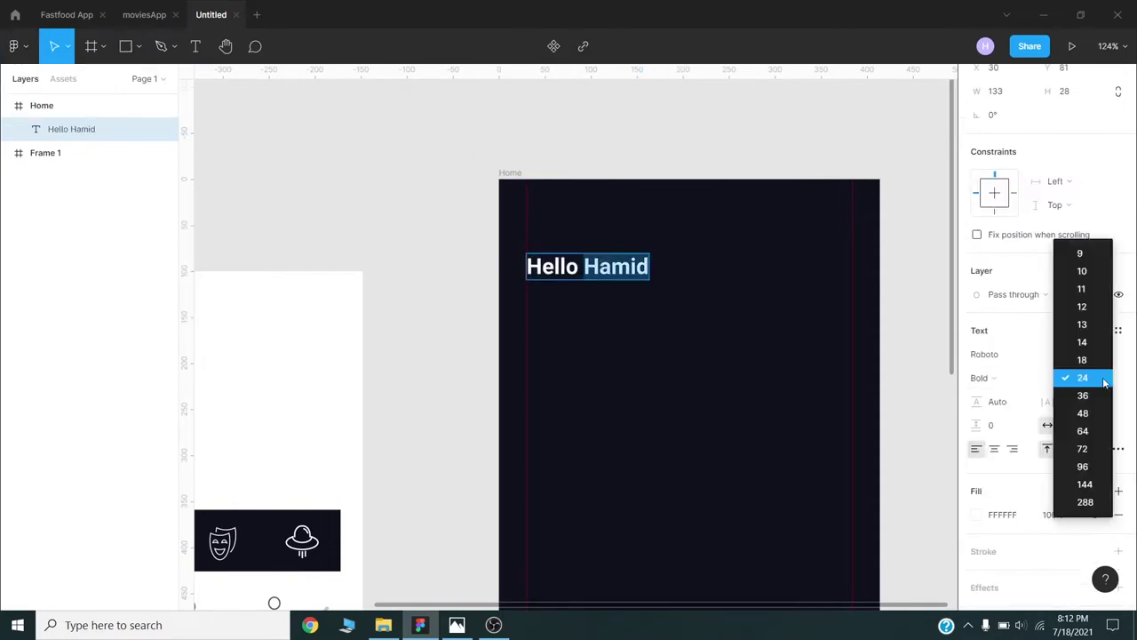
{"action": "left_click", "coordinate": [1033, 366]}
{"action": "left_click", "coordinate": [991, 378]}
{"action": "left_click", "coordinate": [1018, 340]}
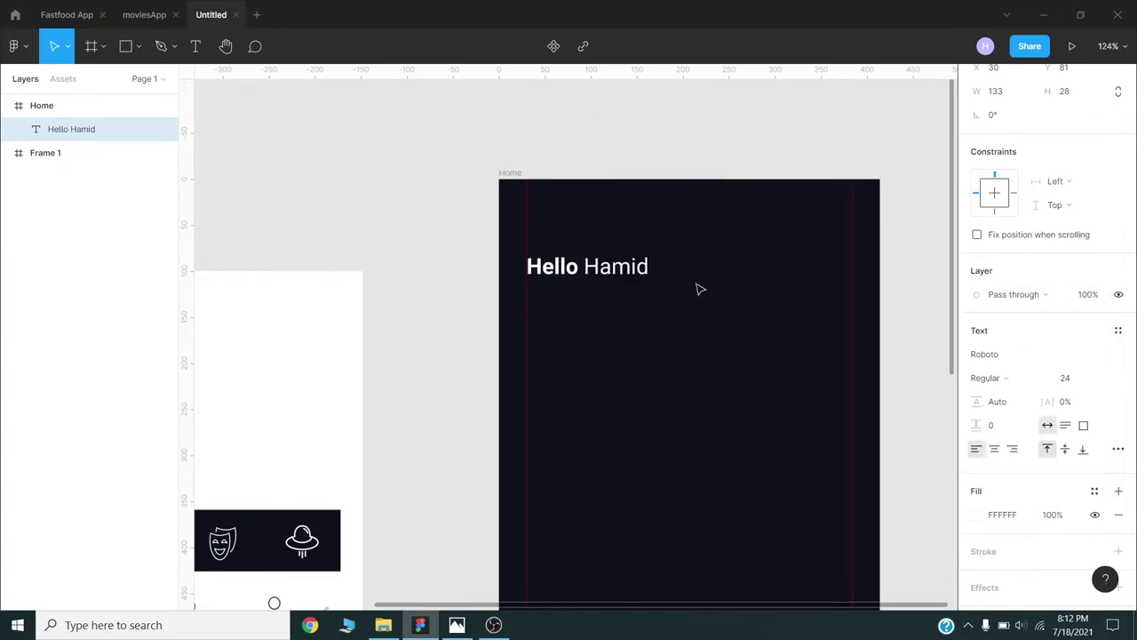
{"action": "key", "text": "Escape"}
Step: Duplicate the greeting below itself as Regular 16 text coloured grey #4F5055
{"action": "left_click_drag", "start_coordinate": [627, 158], "coordinate": [514, 154]}
{"action": "left_click_drag", "start_coordinate": [477, 239], "coordinate": [477, 265]}
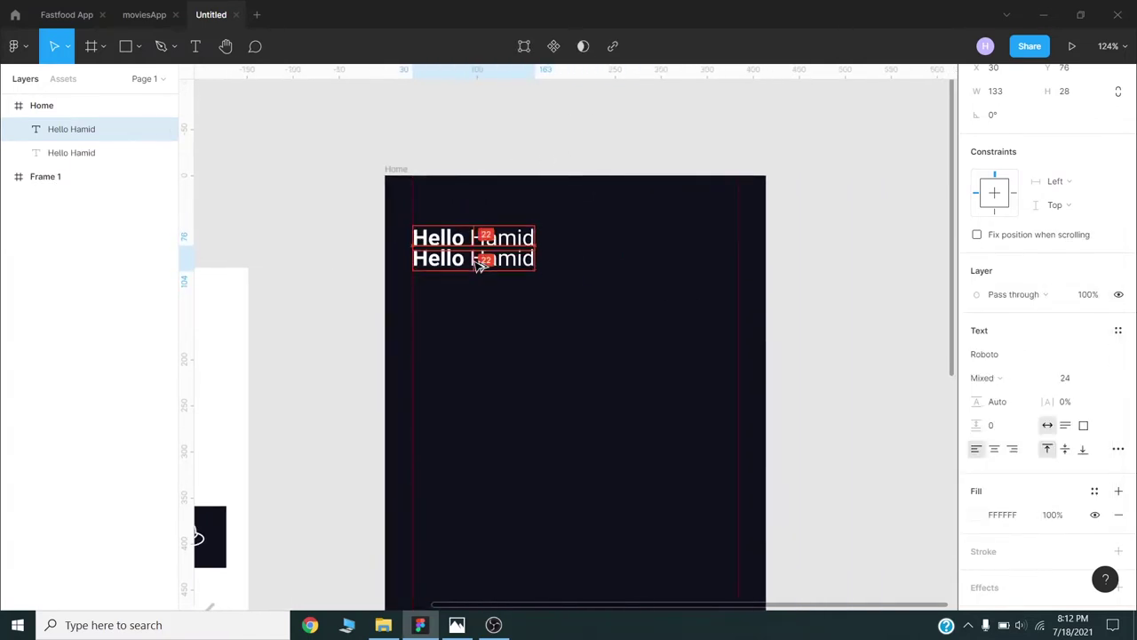
{"action": "left_click", "coordinate": [997, 379]}
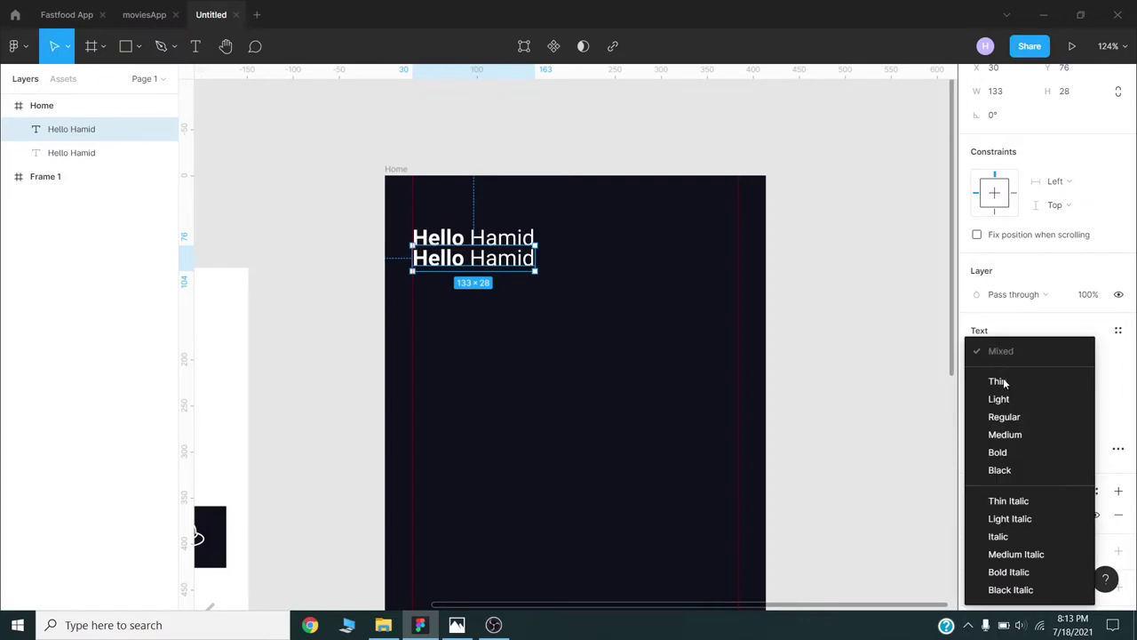
{"action": "left_click", "coordinate": [1004, 415]}
{"action": "left_click", "coordinate": [1071, 384]}
{"action": "type", "text": "16"}
{"action": "key", "text": "Tab"}
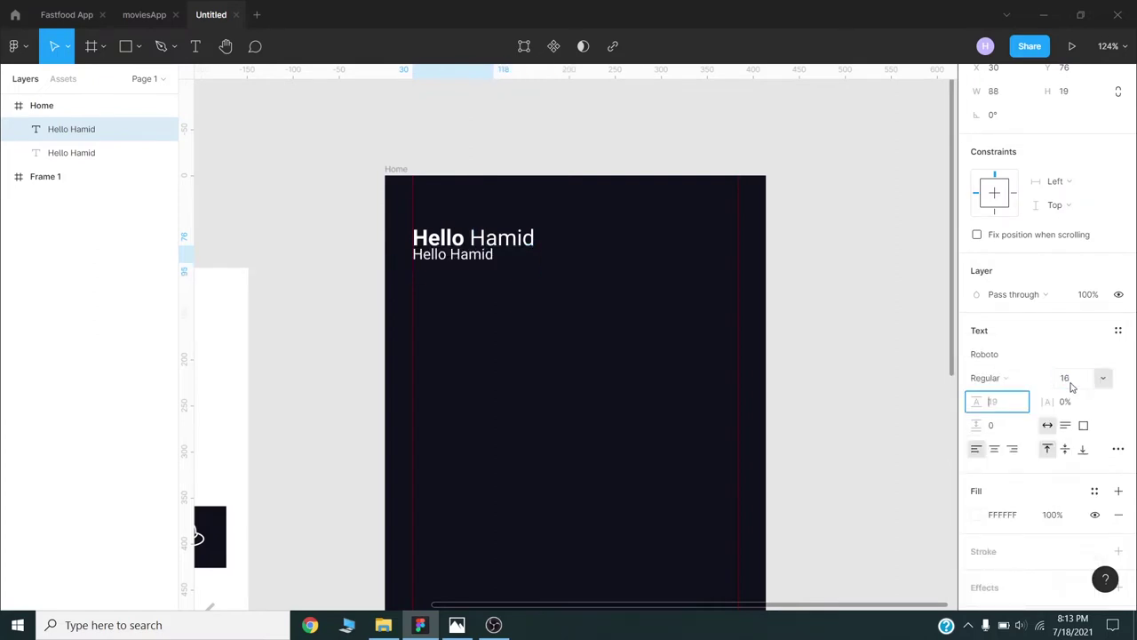
{"action": "left_click", "coordinate": [976, 514]}
{"action": "scroll", "coordinate": [610, 343], "scroll_direction": "down", "scroll_amount": 3}
{"action": "key", "text": "i"}
{"action": "left_click", "coordinate": [272, 327]}
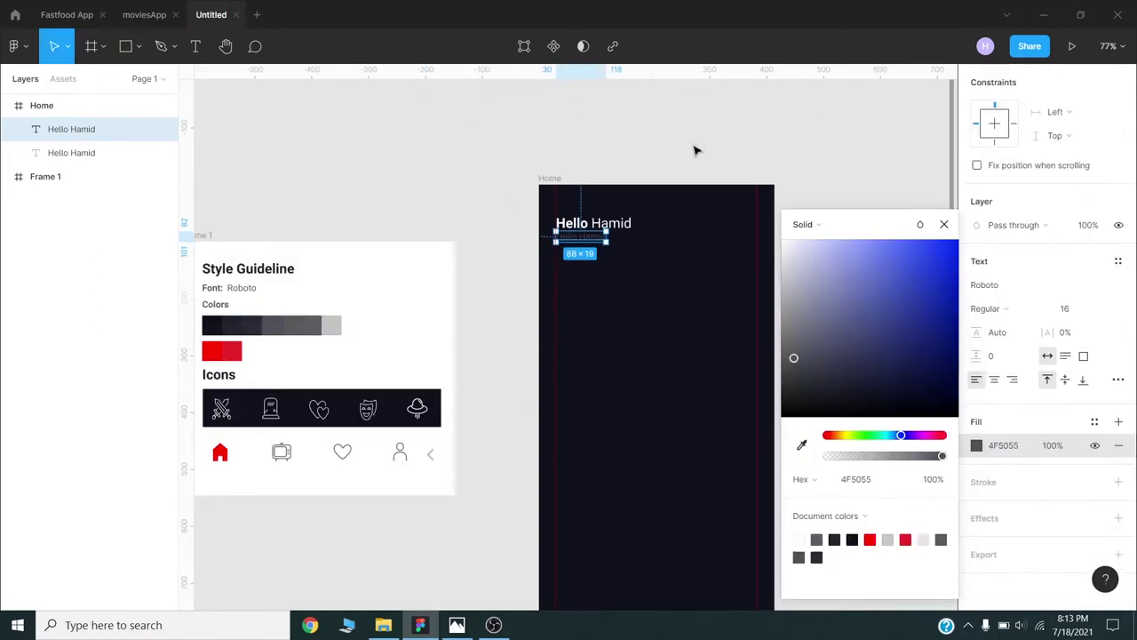
{"action": "key", "text": "Escape"}
{"action": "scroll", "coordinate": [673, 205], "scroll_direction": "up", "scroll_amount": 5}
{"action": "key", "text": "Return"}
{"action": "type", "text": "Let's w"}
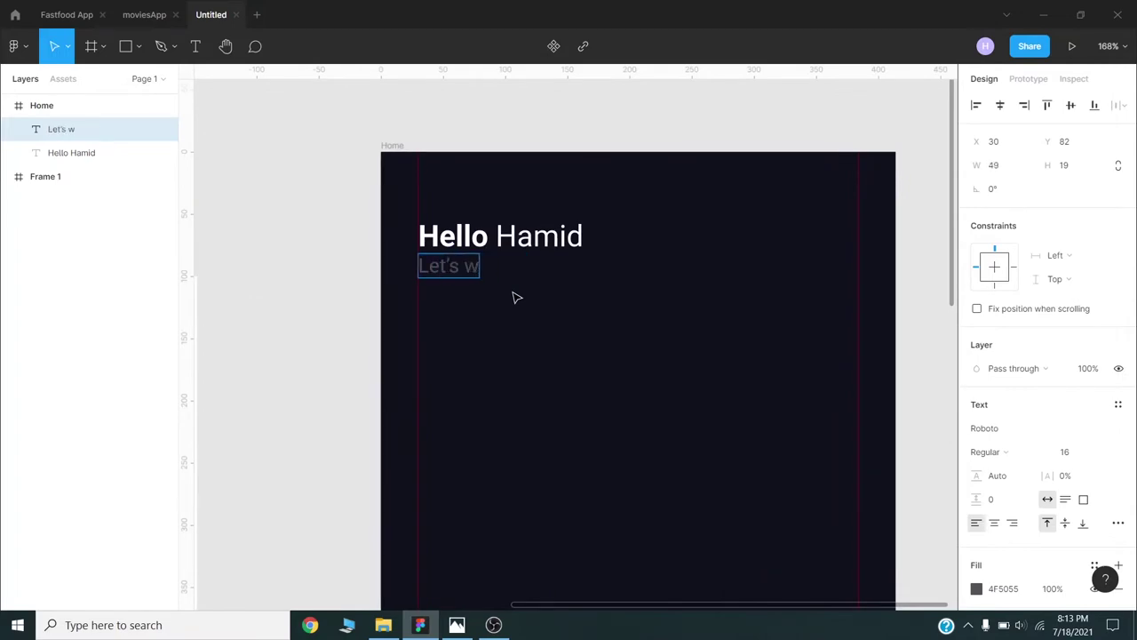
{"action": "type", "text": "atch movi"}
{"action": "key", "text": "BackSpace"}
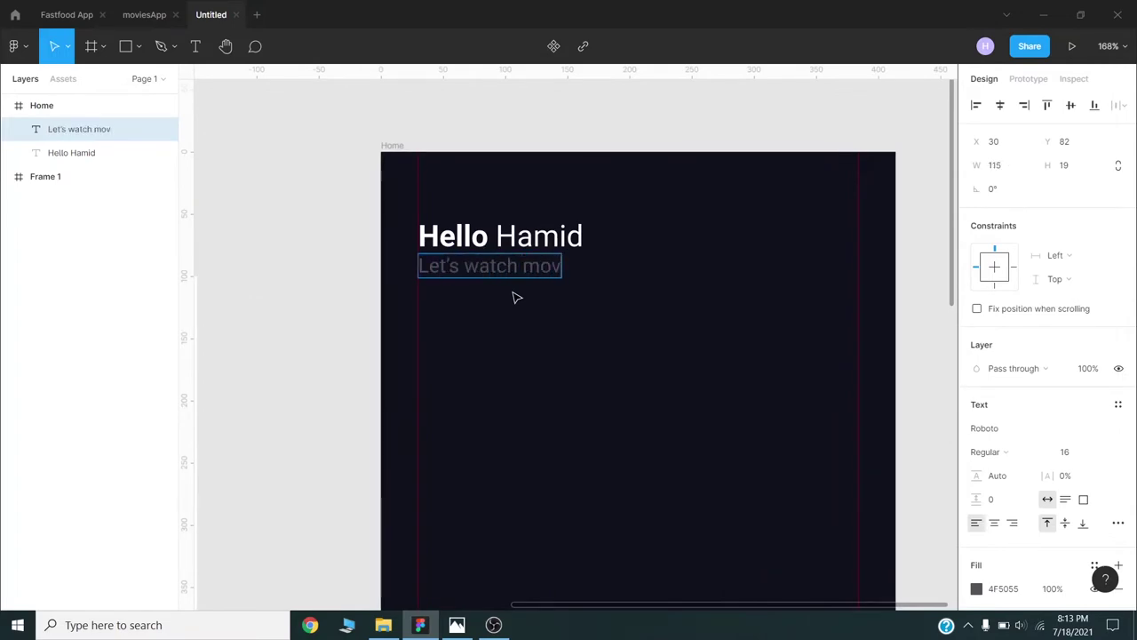
{"action": "key", "text": "BackSpace"}
{"action": "key", "text": "BackSpace"}
{"action": "key", "text": "BackSpace"}
{"action": "type", "text": "togather"}
{"action": "key", "text": "Escape"}
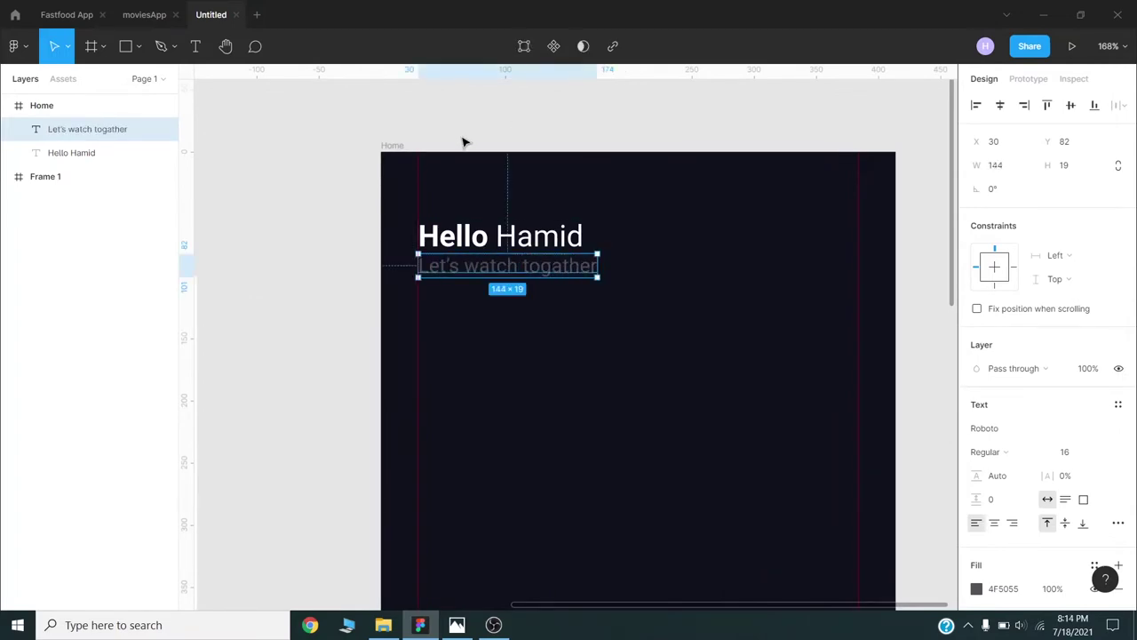
{"action": "left_click", "coordinate": [138, 46]}
{"action": "left_click", "coordinate": [114, 134]}
{"action": "left_click", "coordinate": [653, 197]}
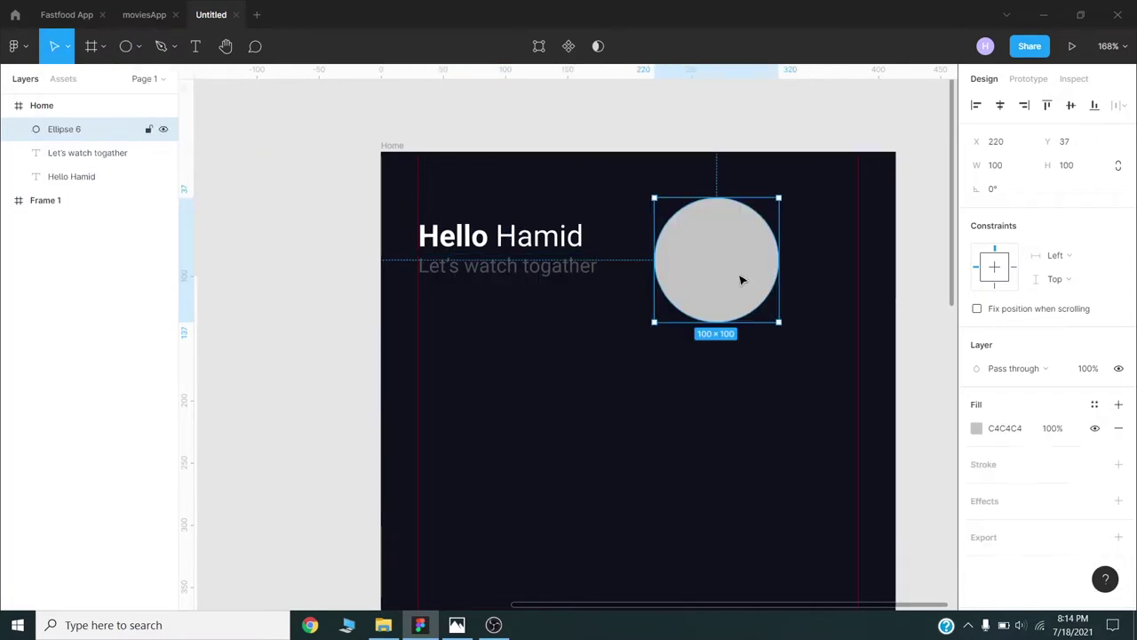
Step: Resize the circle to 60×60 and move it to the top right beside the greeting
{"action": "left_click", "coordinate": [995, 165]}
{"action": "type", "text": "60"}
{"action": "key", "text": "Tab"}
{"action": "type", "text": "60"}
{"action": "key", "text": "Return"}
{"action": "left_click_drag", "start_coordinate": [690, 234], "coordinate": [819, 246]}
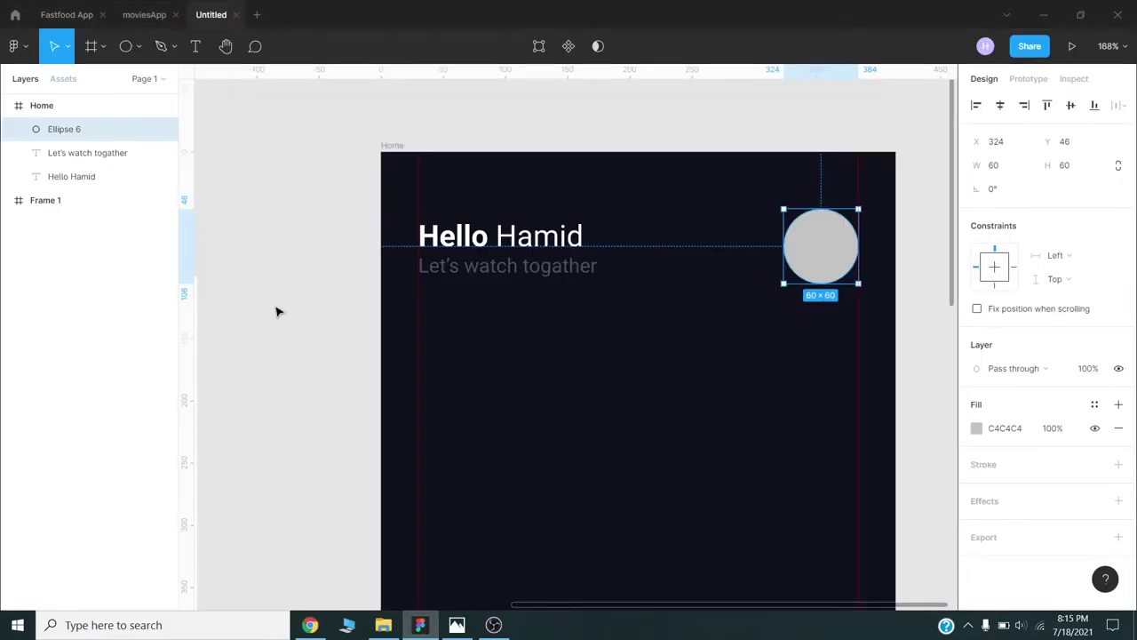
{"action": "left_click", "coordinate": [311, 313]}
Step: Paste the profile photo and shrink it to sit over the circle
{"action": "key", "text": "ctrl+v"}
{"action": "scroll", "coordinate": [406, 342], "scroll_direction": "down", "scroll_amount": 5}
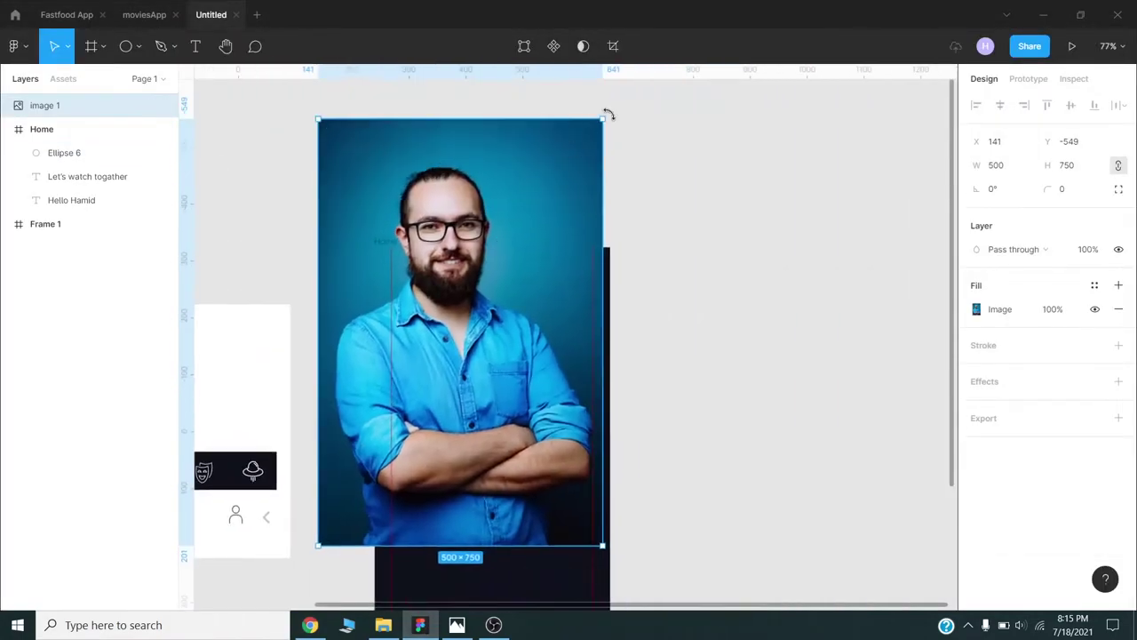
{"action": "left_click_drag", "start_coordinate": [604, 115], "coordinate": [490, 295]}
{"action": "scroll", "coordinate": [467, 337], "scroll_direction": "up", "scroll_amount": 3}
{"action": "scroll", "coordinate": [464, 338], "scroll_direction": "up", "scroll_amount": 5}
{"action": "left_click_drag", "start_coordinate": [429, 273], "coordinate": [716, 230]}
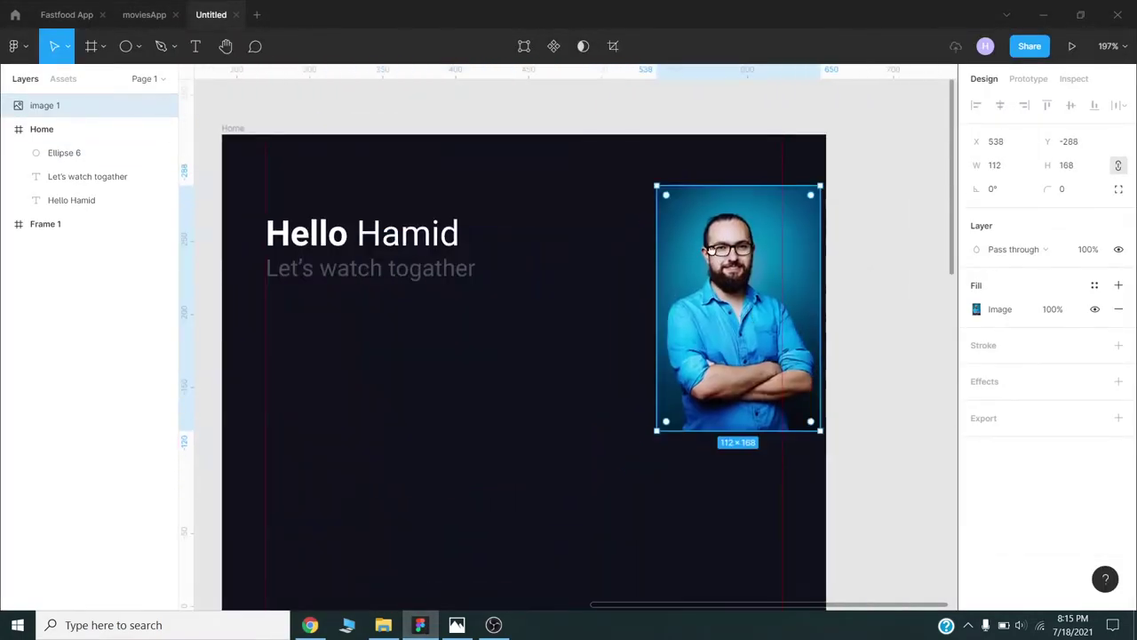
{"action": "scroll", "coordinate": [597, 244], "scroll_direction": "right", "scroll_amount": 2}
{"action": "left_click", "coordinate": [84, 152], "text": "shift"}
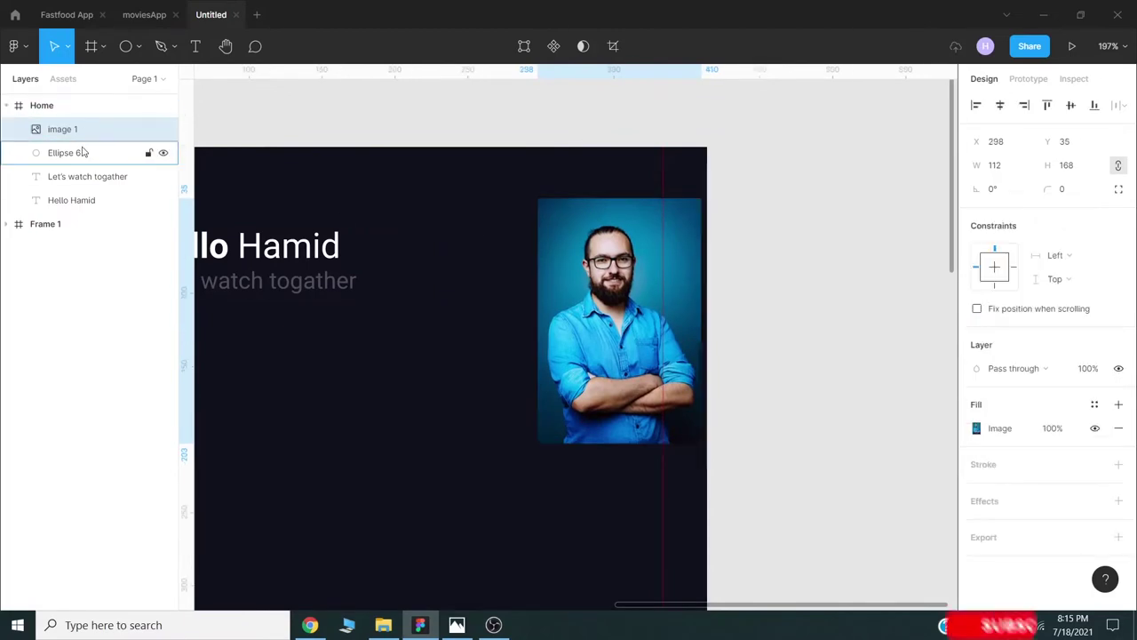
{"action": "key", "text": "Escape"}
{"action": "left_click", "coordinate": [551, 301]}
{"action": "left_click_drag", "start_coordinate": [702, 442], "coordinate": [677, 364]}
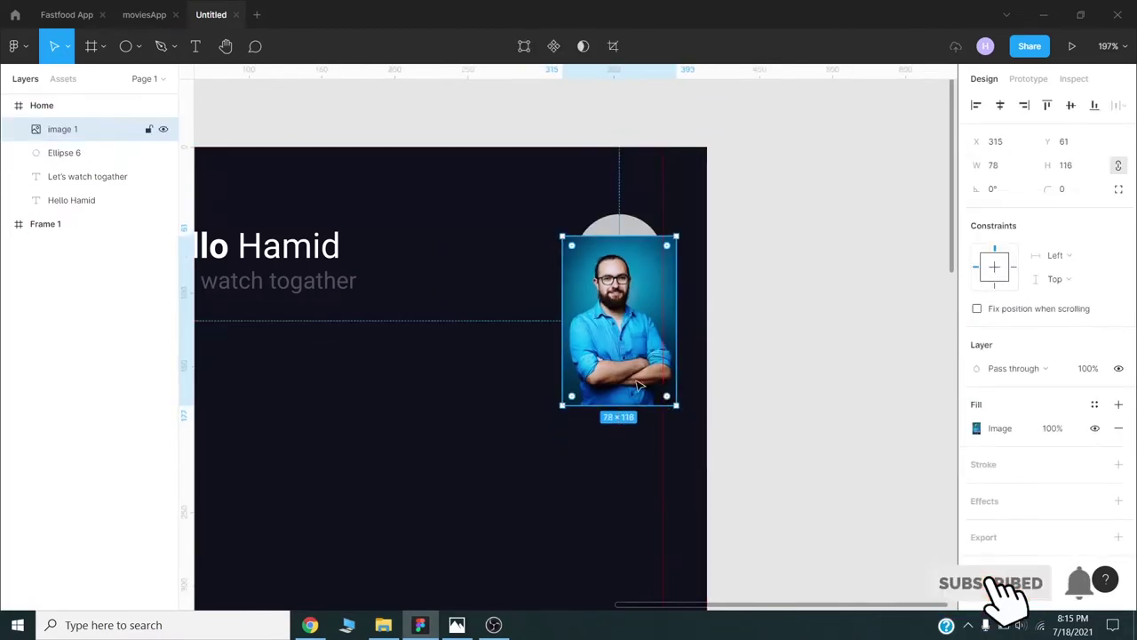
Step: Mask the photo with the circle to make a round avatar
{"action": "left_click", "coordinate": [64, 153], "text": "shift"}
{"action": "right_click", "coordinate": [631, 199]}
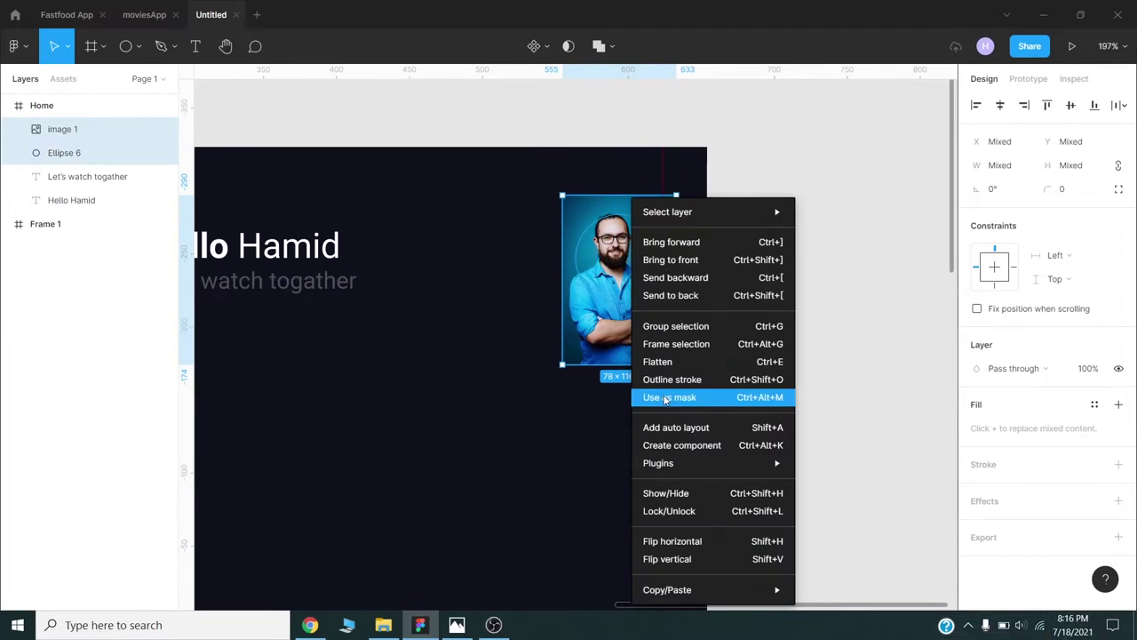
{"action": "left_click", "coordinate": [666, 399]}
{"action": "double_click", "coordinate": [624, 257]}
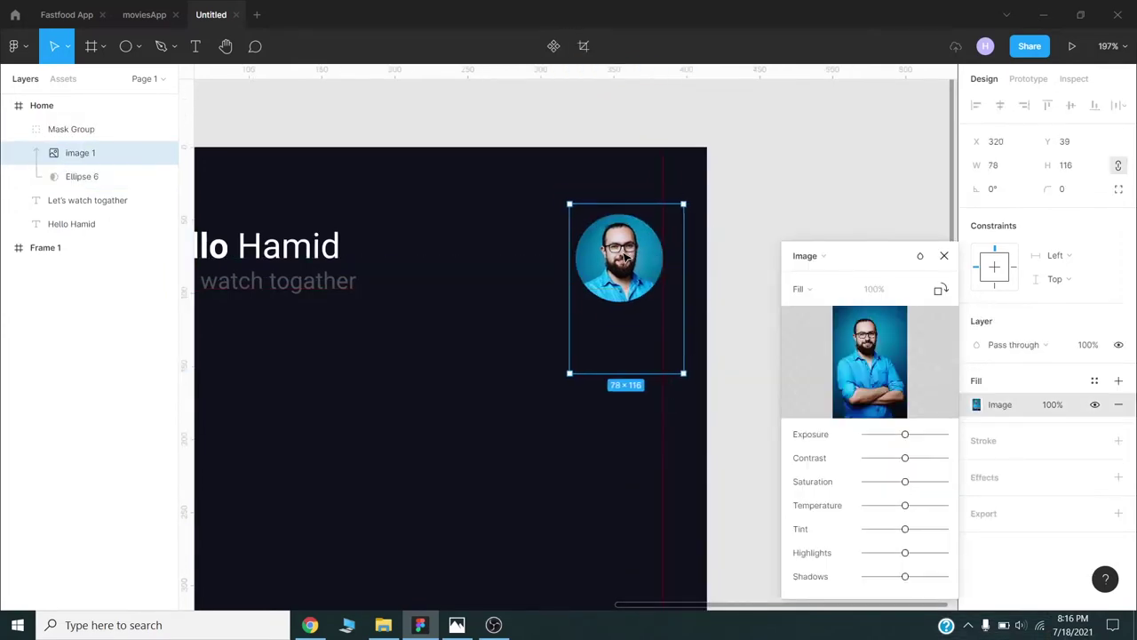
{"action": "left_click", "coordinate": [754, 193]}
{"action": "left_click", "coordinate": [759, 308]}
{"action": "scroll", "coordinate": [759, 308], "scroll_direction": "down", "scroll_amount": 5}
{"action": "scroll", "coordinate": [728, 267], "scroll_direction": "down", "scroll_amount": 1}
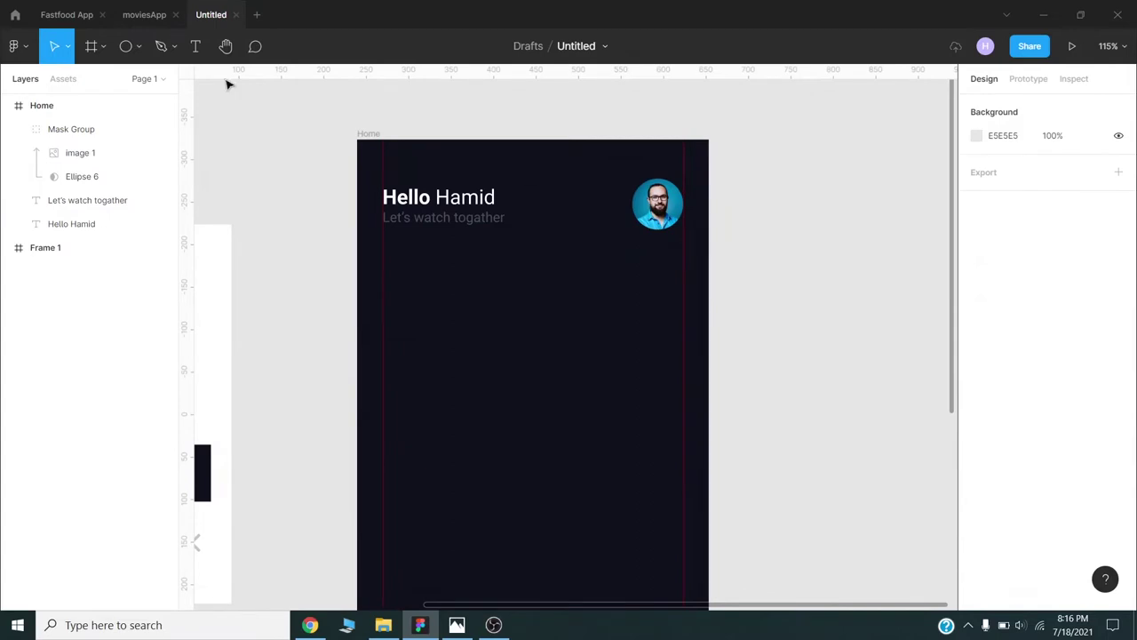
Step: Draw the search bar rectangle on the Home screen, set its width and a 12 corner radius
{"action": "left_click", "coordinate": [139, 47]}
{"action": "left_click", "coordinate": [111, 81]}
{"action": "left_click", "coordinate": [405, 302]}
{"action": "left_click", "coordinate": [1001, 168]}
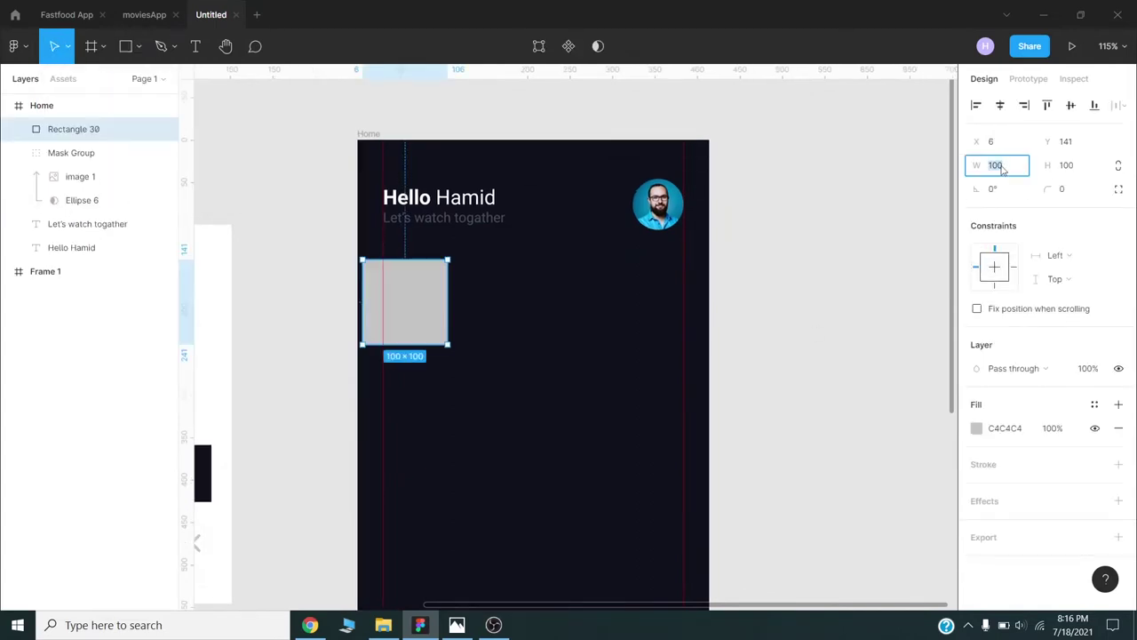
{"action": "type", "text": "4"}
{"action": "key", "text": "Tab"}
{"action": "type", "text": "50"}
{"action": "key", "text": "Return"}
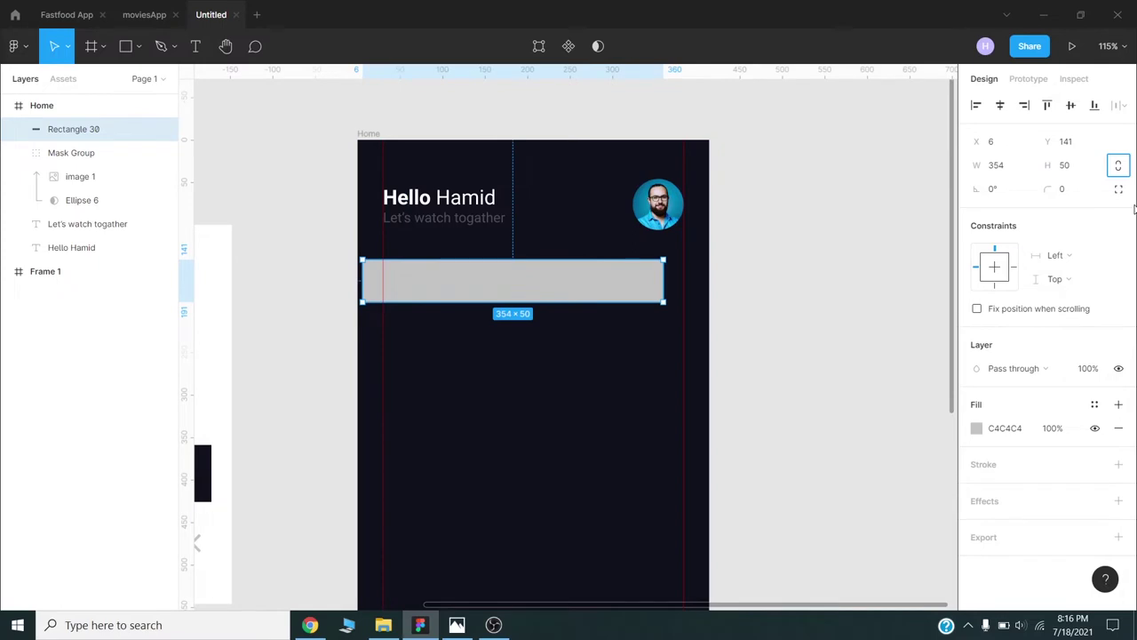
{"action": "left_click", "coordinate": [1063, 188]}
{"action": "type", "text": "12"}
{"action": "key", "text": "Return"}
Step: Fill the bar with dark grey 292B37, set its height to 60, and centre it horizontally
{"action": "scroll", "coordinate": [827, 347], "scroll_direction": "down", "scroll_amount": 3, "text": "ctrl"}
{"action": "left_click", "coordinate": [976, 428]}
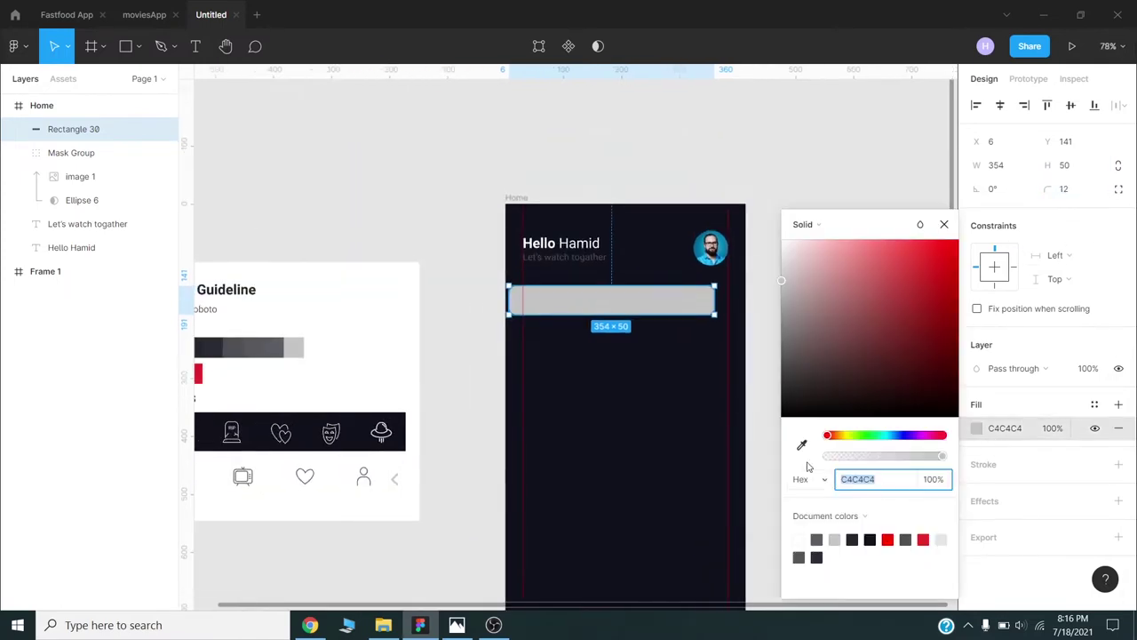
{"action": "left_click", "coordinate": [801, 444]}
{"action": "left_click", "coordinate": [213, 348]}
{"action": "left_click_drag", "start_coordinate": [624, 317], "coordinate": [634, 317]}
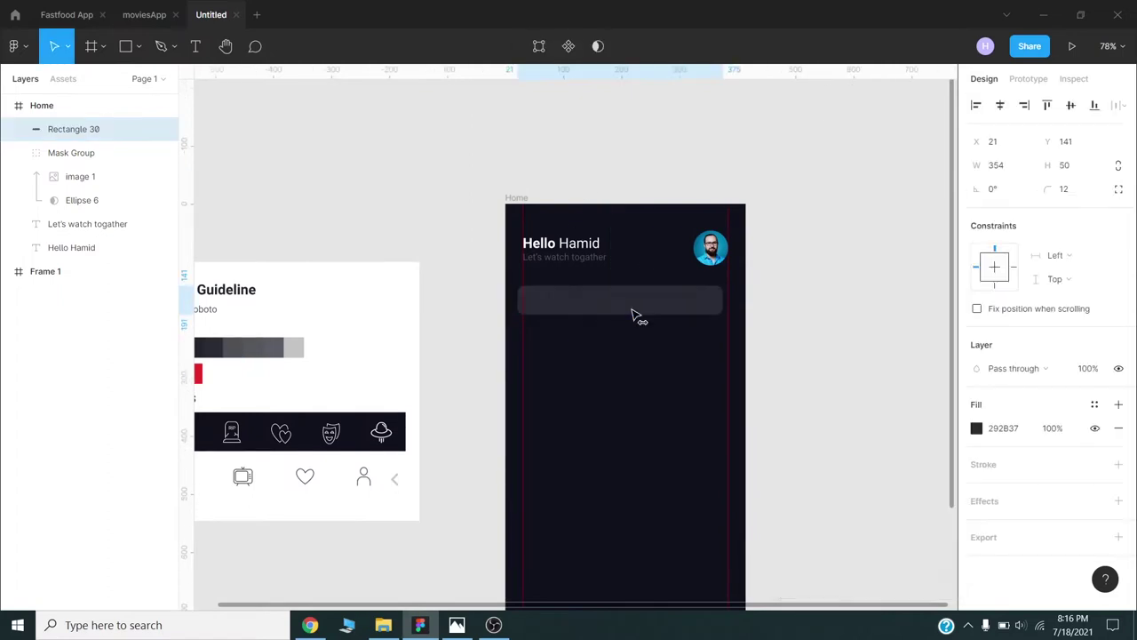
{"action": "left_click", "coordinate": [1085, 165]}
{"action": "type", "text": "60"}
{"action": "key", "text": "Return"}
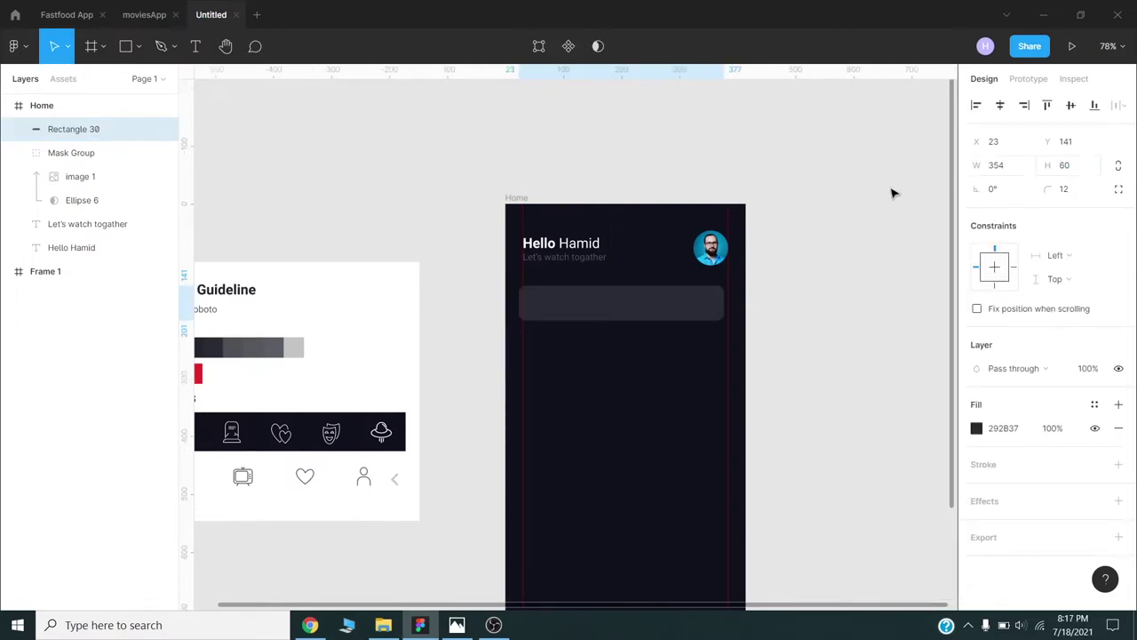
{"action": "left_click", "coordinate": [1000, 105]}
{"action": "key", "text": "Escape"}
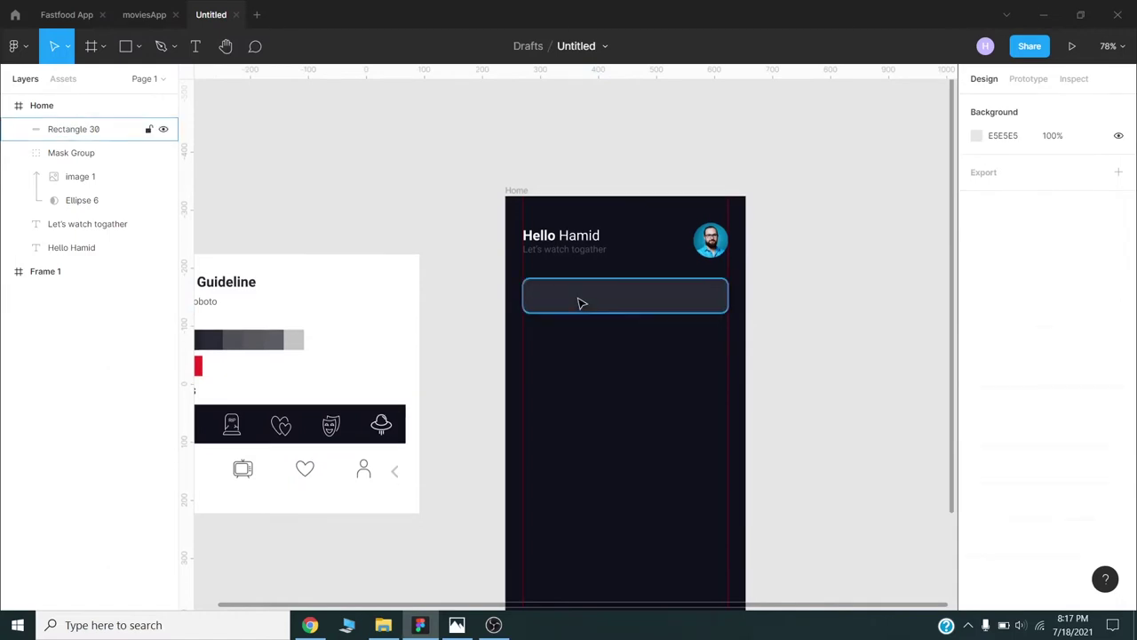
{"action": "left_click", "coordinate": [586, 302]}
Step: Add a small 18 px ellipse at the bar's left end
{"action": "scroll", "coordinate": [600, 295], "scroll_direction": "up", "scroll_amount": 5, "text": "ctrl"}
{"action": "left_click", "coordinate": [138, 48]}
{"action": "left_click", "coordinate": [105, 135]}
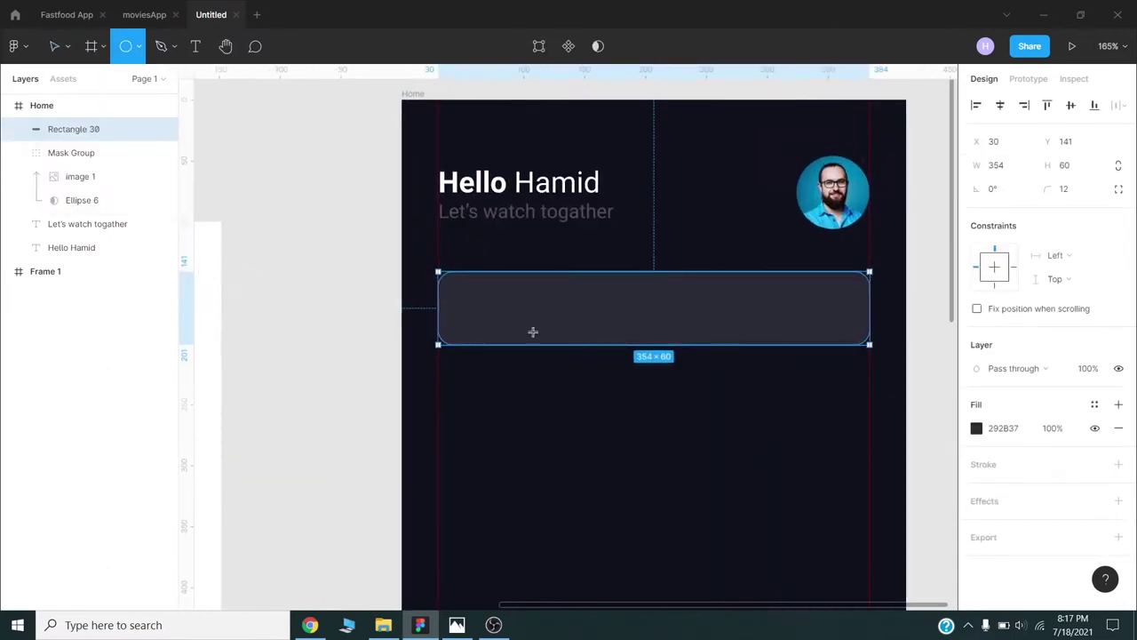
{"action": "left_click", "coordinate": [445, 236]}
{"action": "left_click", "coordinate": [1004, 169]}
{"action": "key", "text": "Tab"}
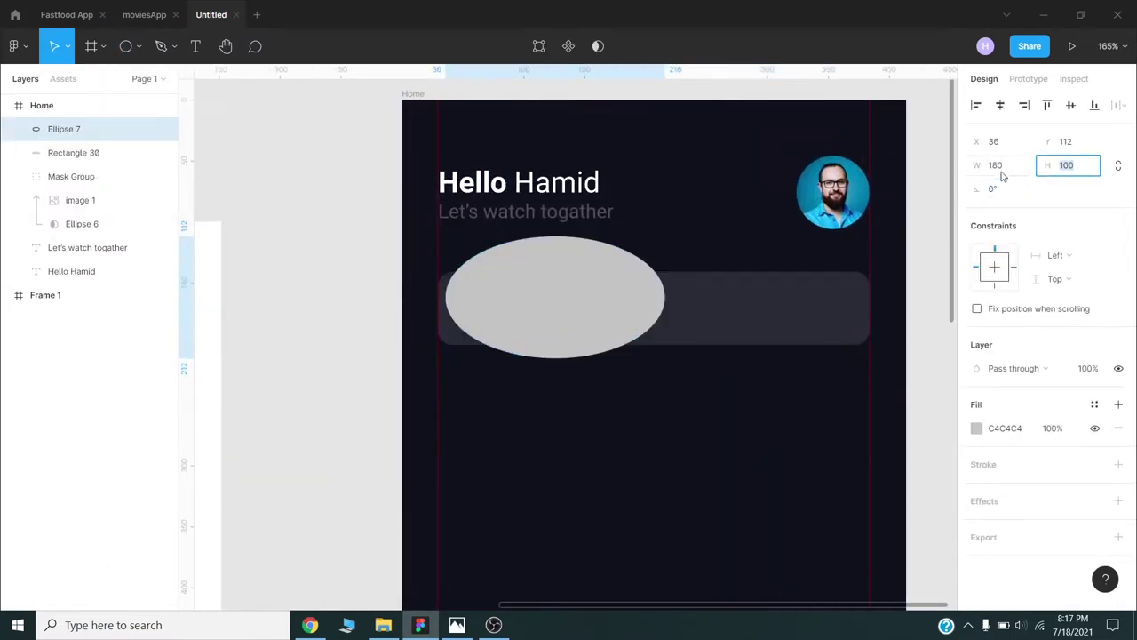
{"action": "key", "text": "shift+Tab"}
{"action": "type", "text": "18"}
{"action": "key", "text": "Tab"}
{"action": "type", "text": "8"}
{"action": "key", "text": "Return"}
{"action": "left_click_drag", "start_coordinate": [459, 245], "coordinate": [469, 309]}
Step: Turn the circle into a 2 px grey outline with no fill
{"action": "left_click", "coordinate": [1119, 428]}
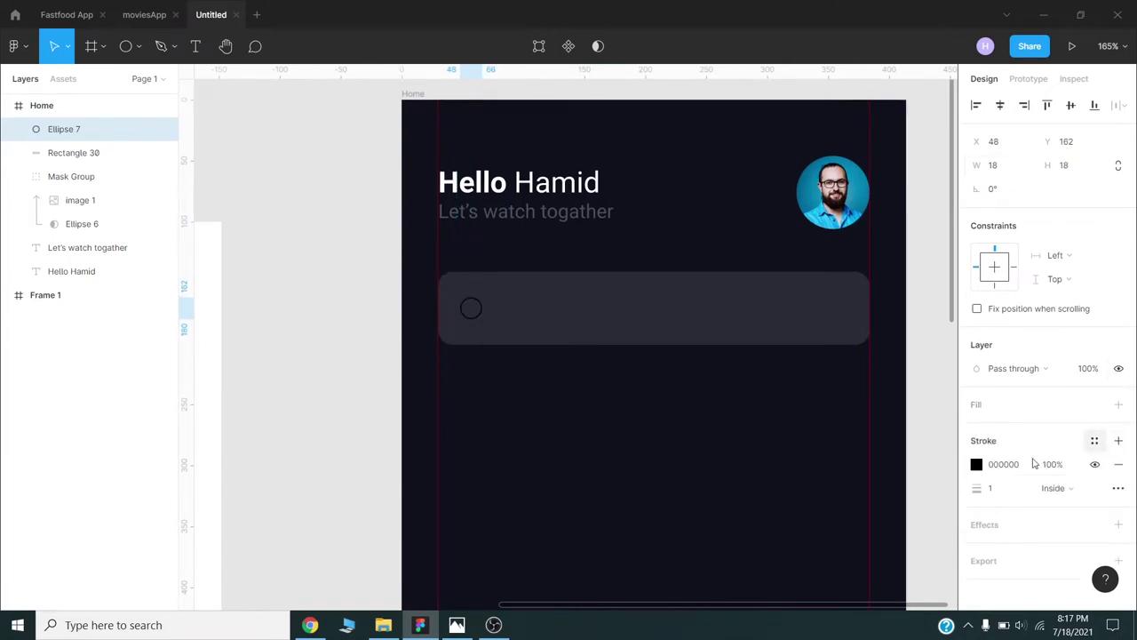
{"action": "left_click", "coordinate": [991, 488]}
{"action": "type", "text": "2"}
{"action": "left_click", "coordinate": [976, 464]}
{"action": "scroll", "coordinate": [675, 400], "scroll_direction": "down", "scroll_amount": 5}
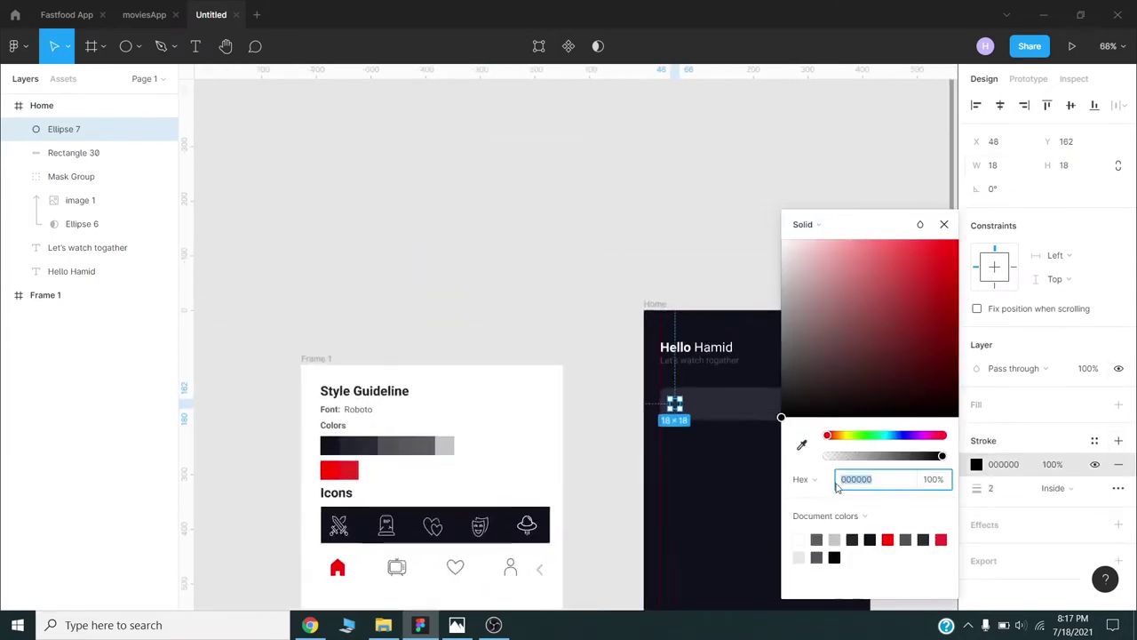
{"action": "left_click", "coordinate": [802, 444]}
{"action": "left_click", "coordinate": [710, 405]}
{"action": "key", "text": "Escape"}
{"action": "scroll", "coordinate": [635, 430], "scroll_direction": "up", "scroll_amount": 3}
{"action": "scroll", "coordinate": [636, 430], "scroll_direction": "up", "scroll_amount": 5}
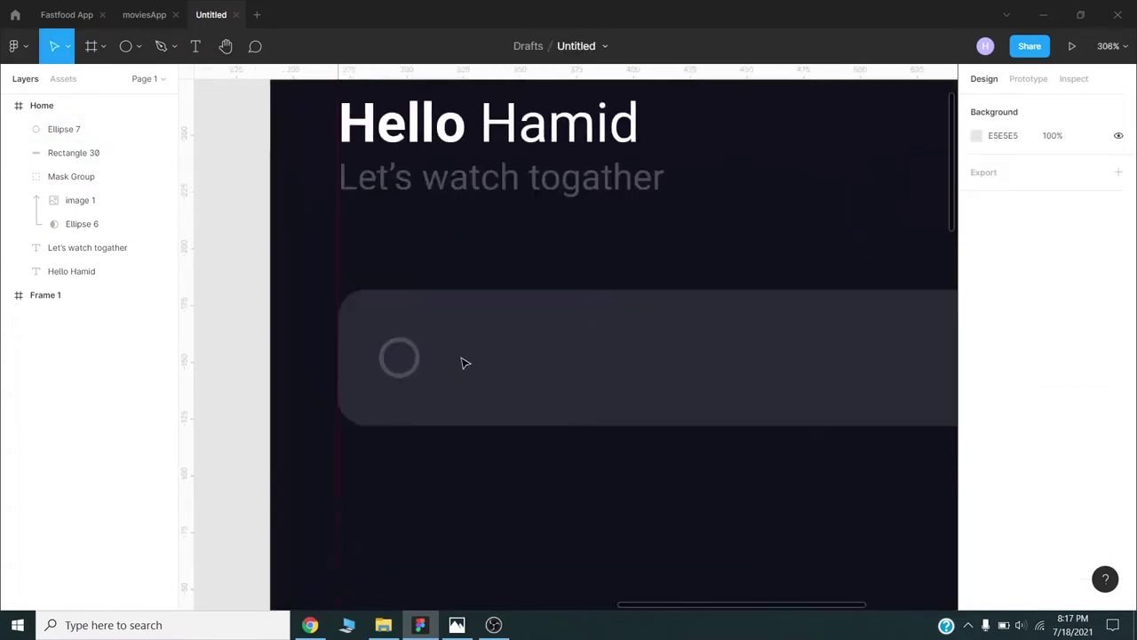
Step: Draw a short line beside the circle with the same 2 px grey stroke
{"action": "left_click", "coordinate": [399, 356]}
{"action": "left_click", "coordinate": [135, 46]}
{"action": "left_click", "coordinate": [101, 99]}
{"action": "left_click_drag", "start_coordinate": [410, 360], "coordinate": [435, 359]}
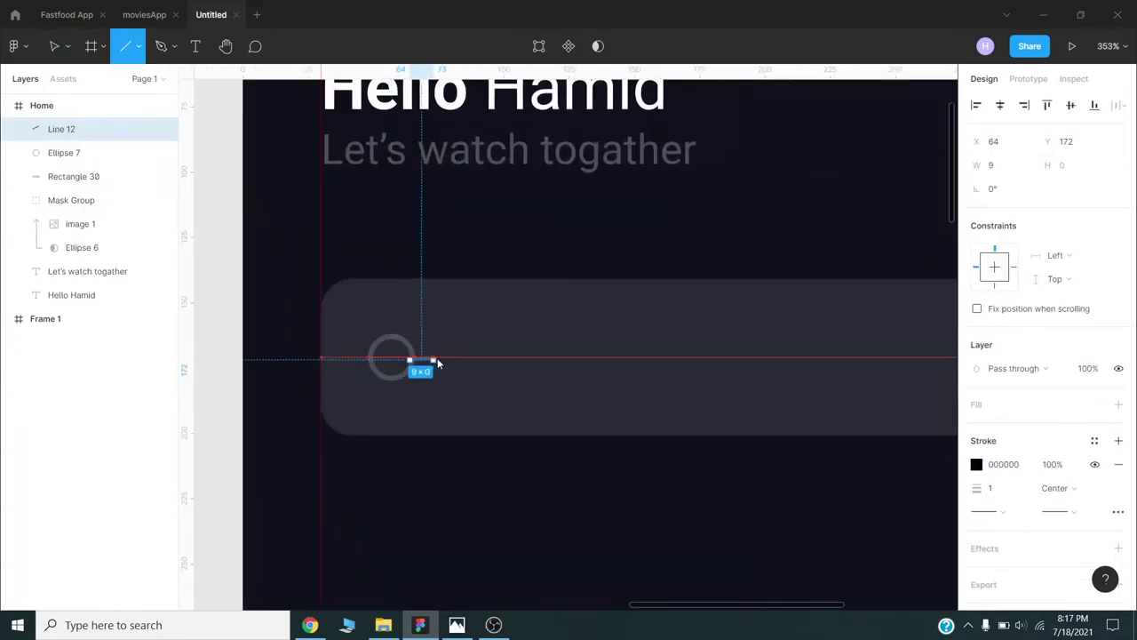
{"action": "left_click", "coordinate": [1021, 169]}
{"action": "scroll", "coordinate": [450, 366], "scroll_direction": "up", "scroll_amount": 2}
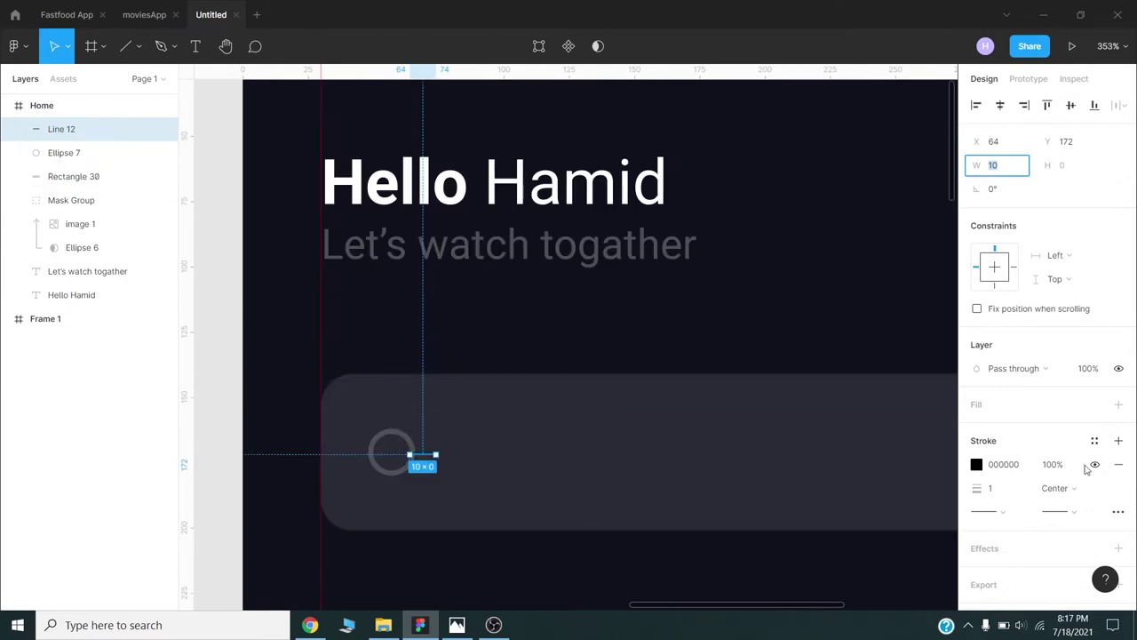
{"action": "left_click", "coordinate": [991, 488]}
{"action": "type", "text": "2"}
{"action": "left_click", "coordinate": [976, 464]}
{"action": "left_click", "coordinate": [801, 445]}
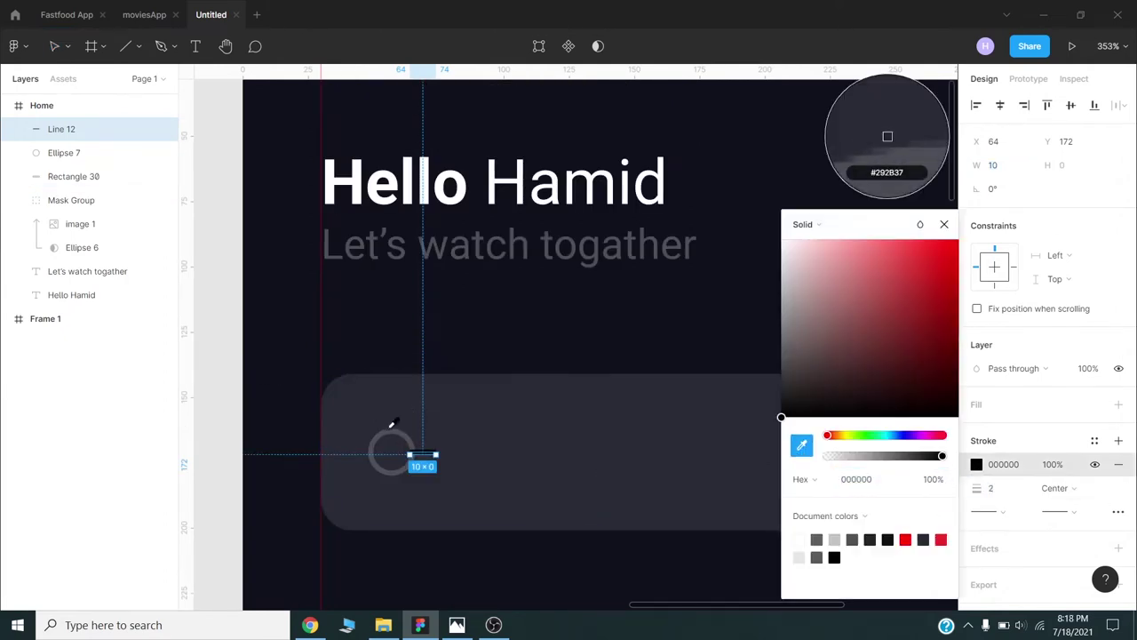
{"action": "left_click", "coordinate": [393, 431]}
Step: Group the circle and line and rotate the group -45° into a magnifier
{"action": "left_click", "coordinate": [369, 449], "text": "shift"}
{"action": "key", "text": "ctrl+g"}
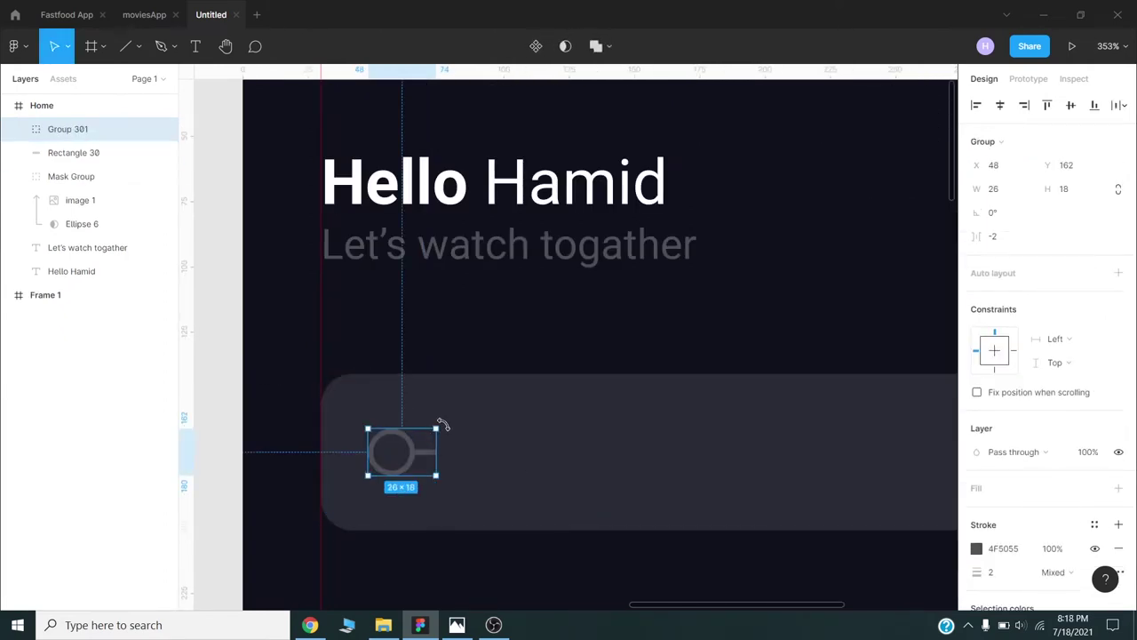
{"action": "left_click_drag", "start_coordinate": [442, 427], "coordinate": [413, 480]}
{"action": "scroll", "coordinate": [413, 480], "scroll_direction": "down", "scroll_amount": 3, "text": "ctrl"}
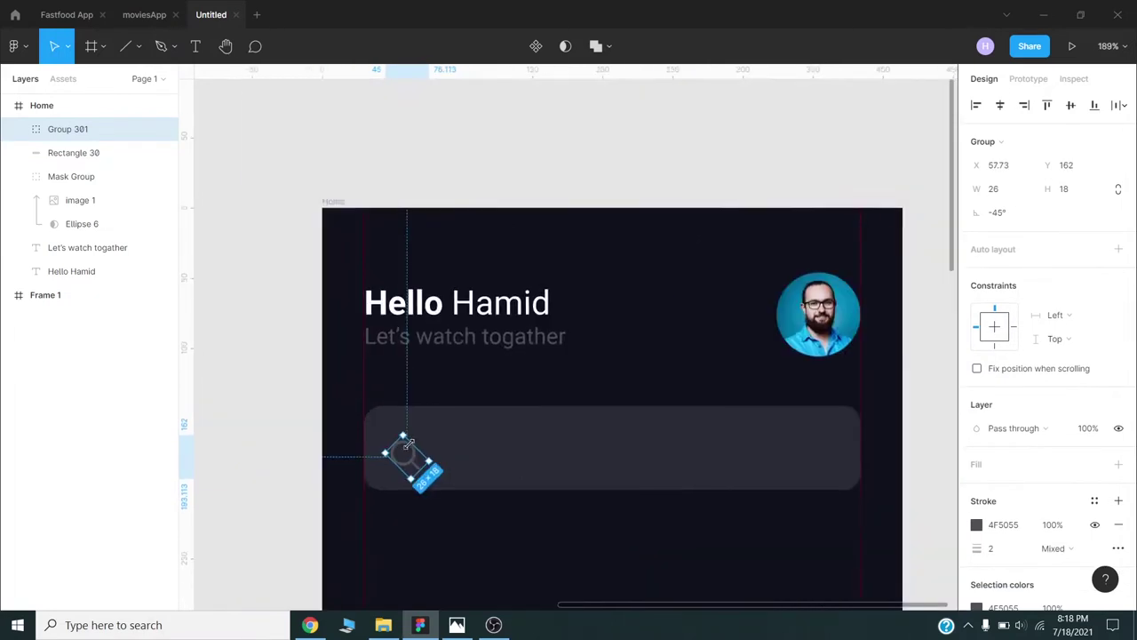
{"action": "scroll", "coordinate": [791, 397], "scroll_direction": "right", "scroll_amount": 2}
{"action": "key", "text": "Escape"}
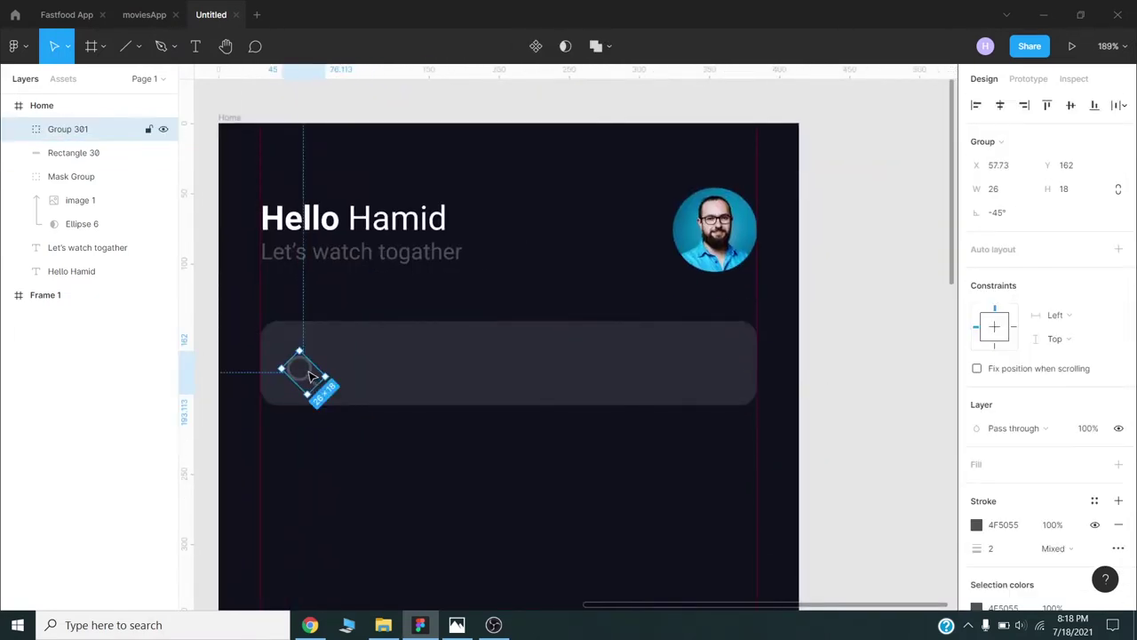
Step: Shorten the magnifier's handle line to 8 and reselect the whole magnifier group
{"action": "left_click", "coordinate": [311, 376]}
{"action": "scroll", "coordinate": [311, 376], "scroll_direction": "up", "scroll_amount": 5}
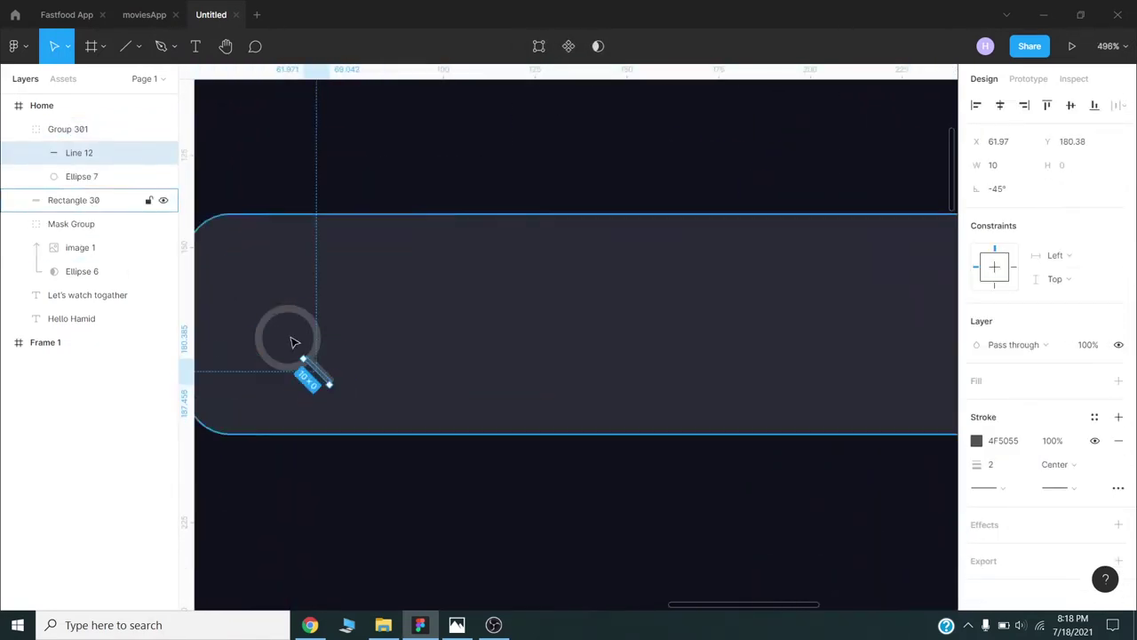
{"action": "type", "text": "8"}
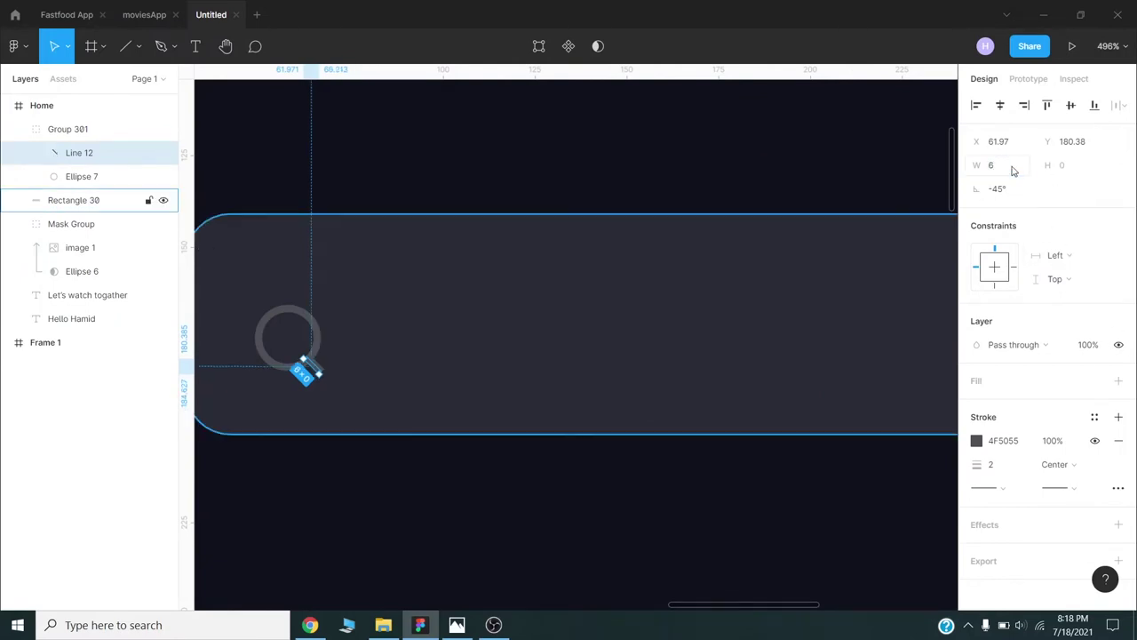
{"action": "key", "text": "Return"}
{"action": "scroll", "coordinate": [418, 246], "scroll_direction": "down", "scroll_amount": 3}
{"action": "key", "text": "Escape"}
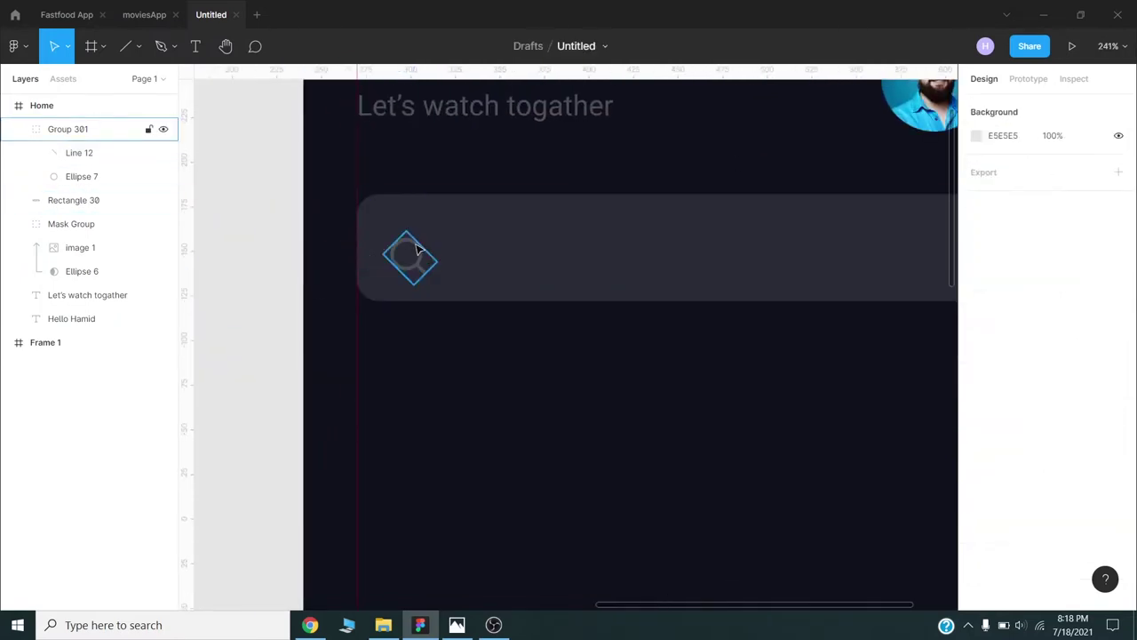
{"action": "left_click", "coordinate": [414, 246]}
{"action": "scroll", "coordinate": [414, 246], "scroll_direction": "down", "scroll_amount": 2}
{"action": "scroll", "coordinate": [404, 186], "scroll_direction": "down", "scroll_amount": 1}
Step: Copy the subtitle into the bar and retype it as the 'Search' placeholder
{"action": "left_click_drag", "start_coordinate": [404, 186], "coordinate": [480, 287]}
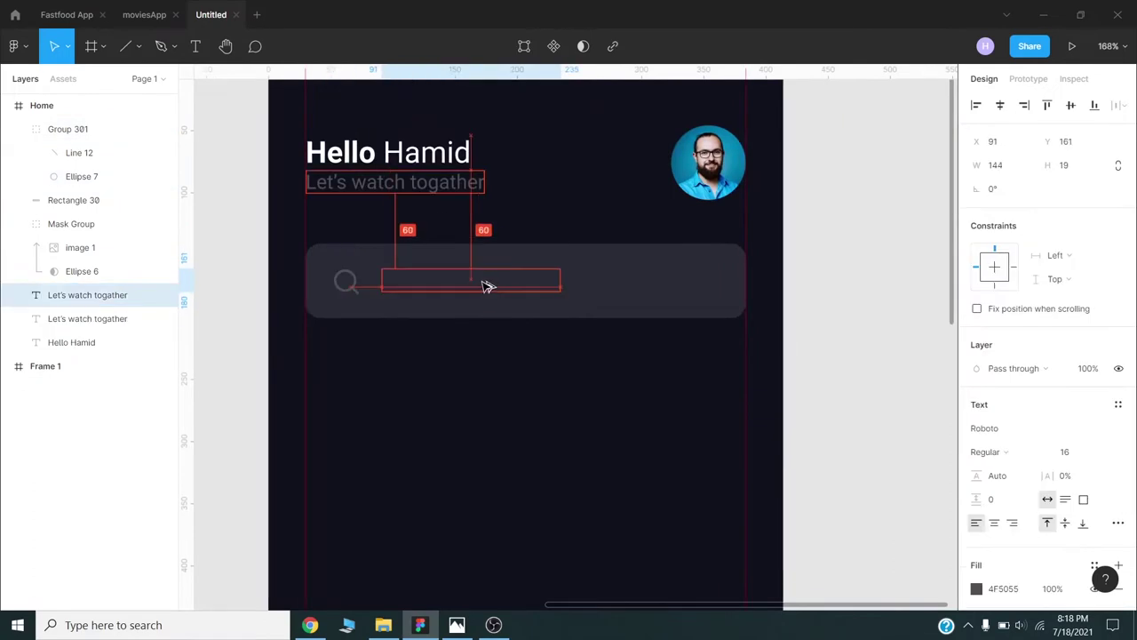
{"action": "key", "text": "Return"}
{"action": "type", "text": "Search"}
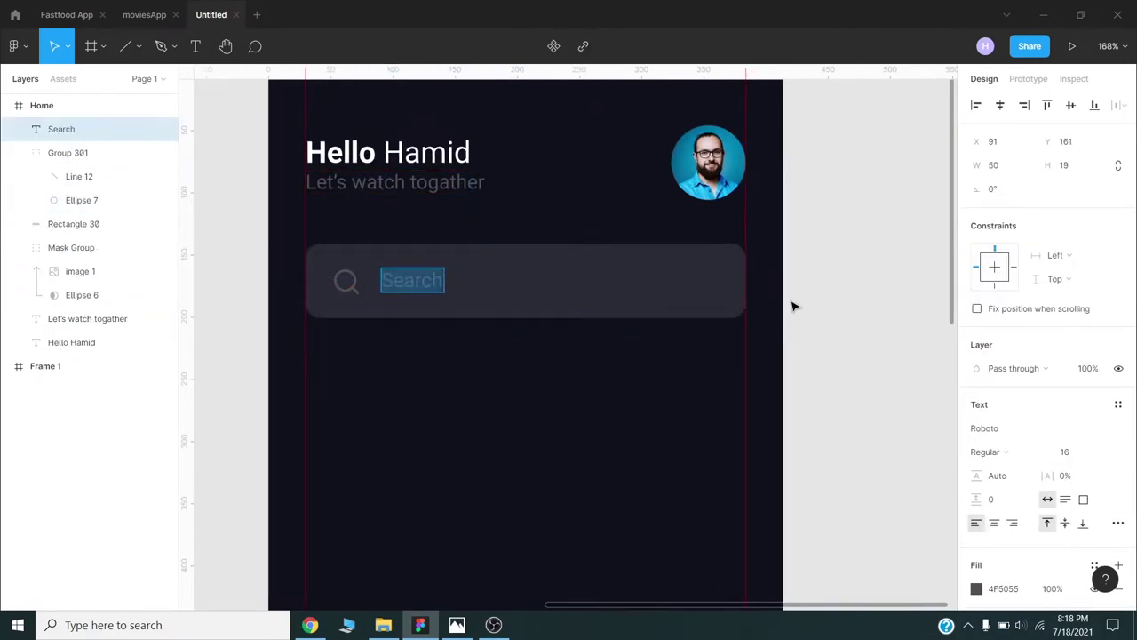
{"action": "key", "text": "Escape"}
{"action": "left_click_drag", "start_coordinate": [414, 283], "coordinate": [409, 287]}
{"action": "left_click", "coordinate": [877, 320]}
Step: Duplicate the Hello Hamid greeting below the search bar
{"action": "scroll", "coordinate": [533, 329], "scroll_direction": "down", "scroll_amount": 2}
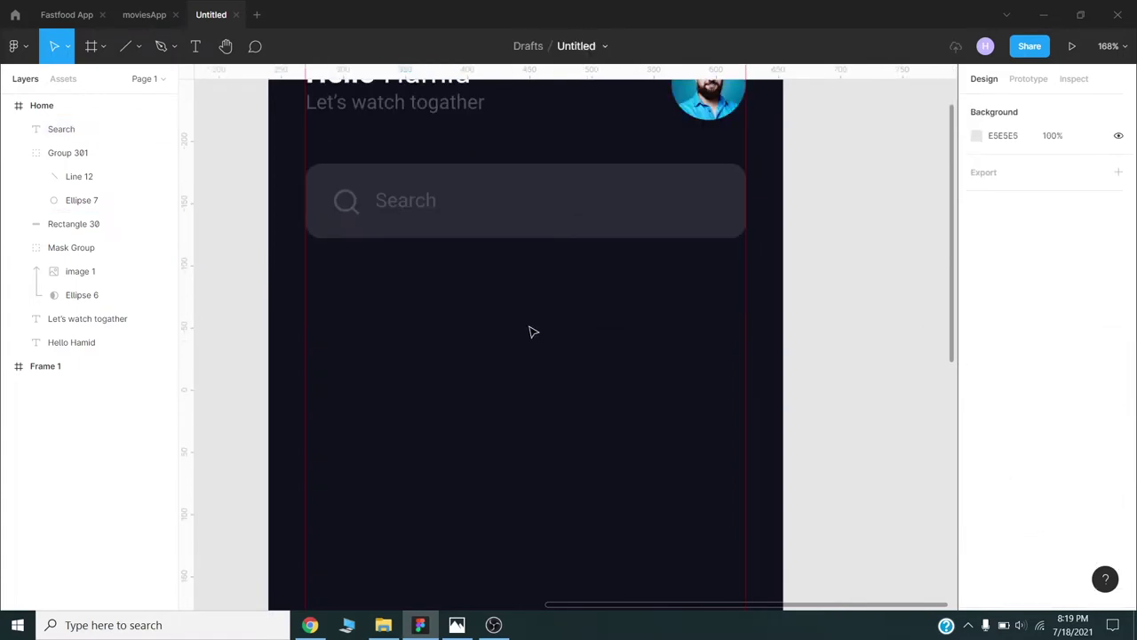
{"action": "scroll", "coordinate": [507, 352], "scroll_direction": "down", "scroll_amount": 3}
{"action": "scroll", "coordinate": [627, 285], "scroll_direction": "down", "scroll_amount": 2}
{"action": "left_click", "coordinate": [396, 167]}
{"action": "left_click_drag", "start_coordinate": [389, 163], "coordinate": [389, 292]}
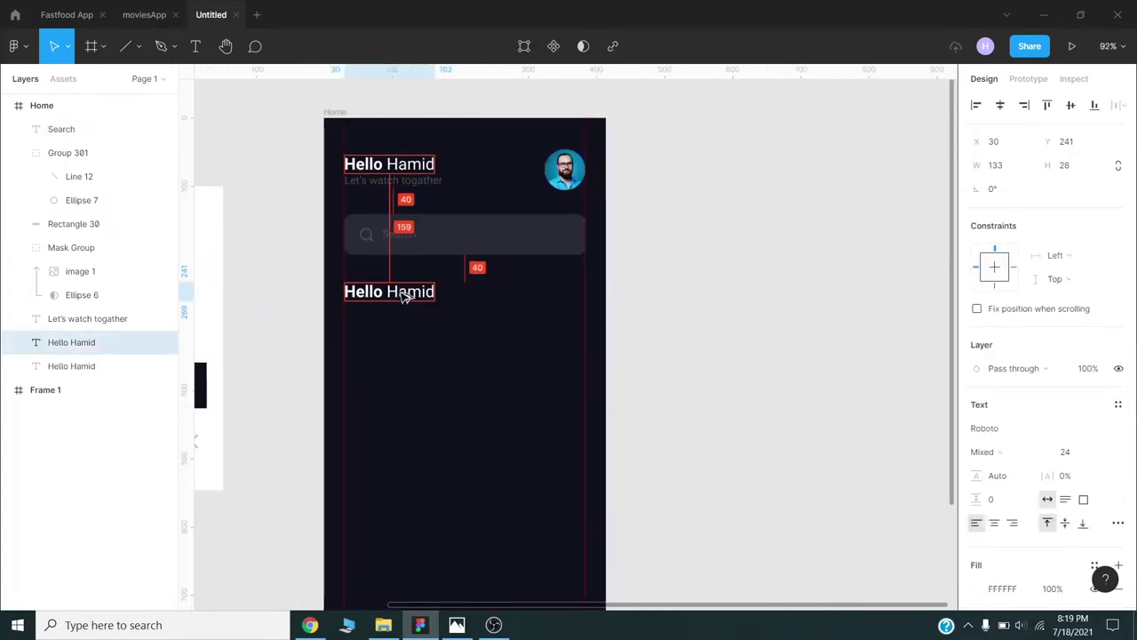
Step: Group the search bar pieces as 'Search' and move it 50 px below the greeting
{"action": "left_click_drag", "start_coordinate": [637, 223], "coordinate": [365, 252]}
{"action": "key", "text": "ctrl+g"}
{"action": "key", "text": "ctrl+r"}
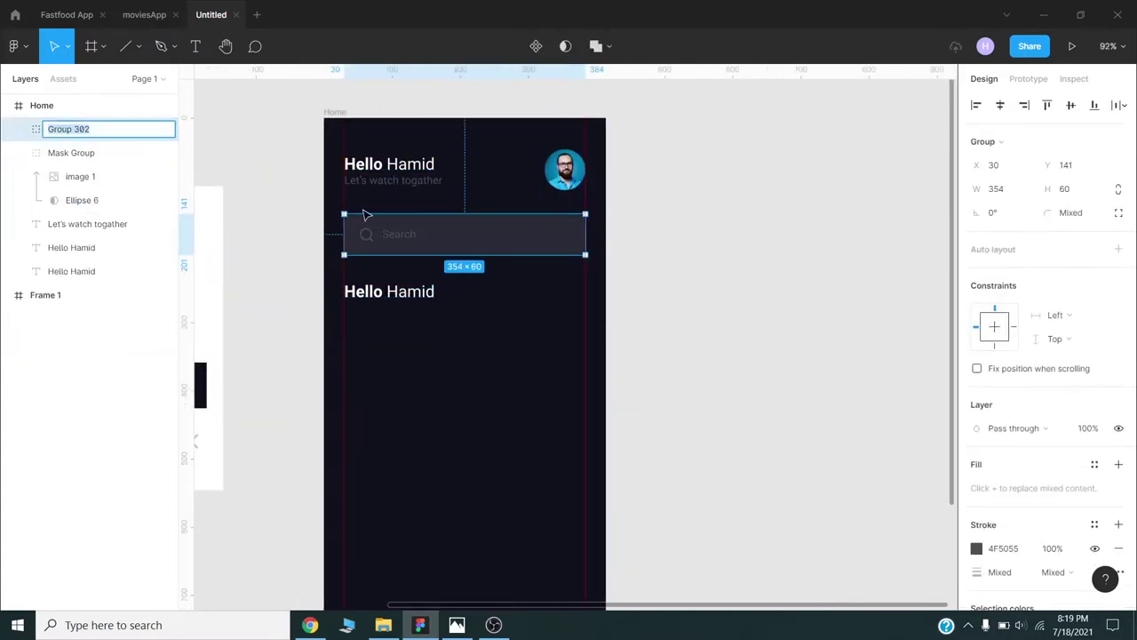
{"action": "type", "text": "Search"}
{"action": "left_click_drag", "start_coordinate": [452, 233], "coordinate": [452, 224]}
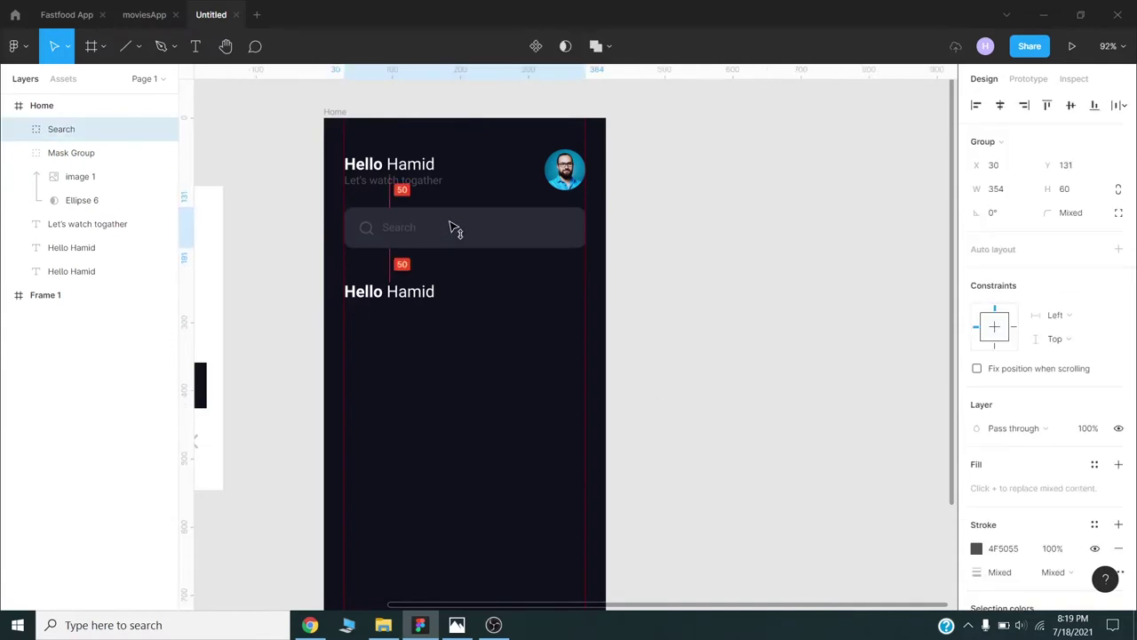
Step: Retype the copied greeting as 'Categories' and add a 'See All' copy at the right edge
{"action": "double_click", "coordinate": [404, 293]}
{"action": "type", "text": "Categories"}
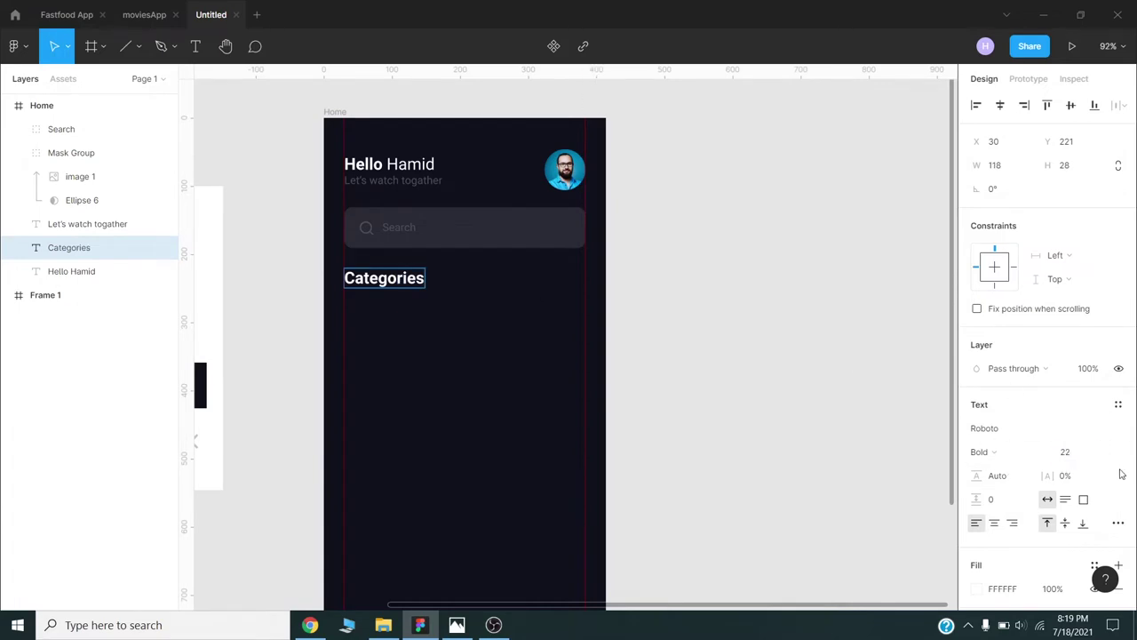
{"action": "left_click_drag", "start_coordinate": [395, 280], "coordinate": [556, 281]}
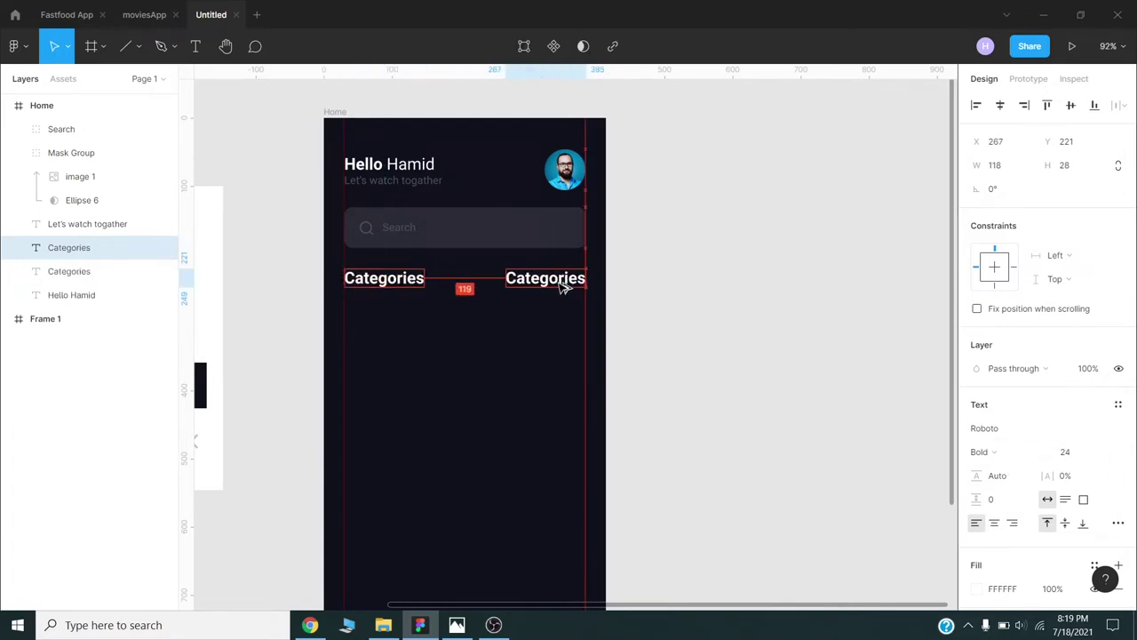
{"action": "type", "text": "See All"}
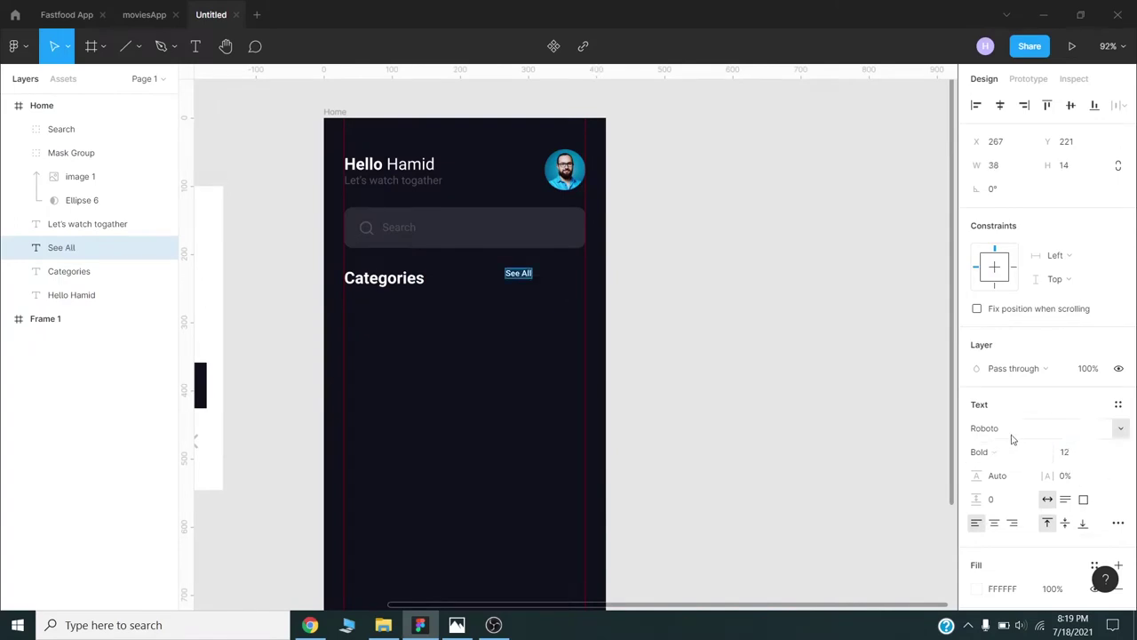
Step: Give See All fill 4F5055 and size 14, then align it with Categories' vertical centre
{"action": "scroll", "coordinate": [1011, 439], "scroll_direction": "down", "scroll_amount": 2}
{"action": "left_click", "coordinate": [977, 447]}
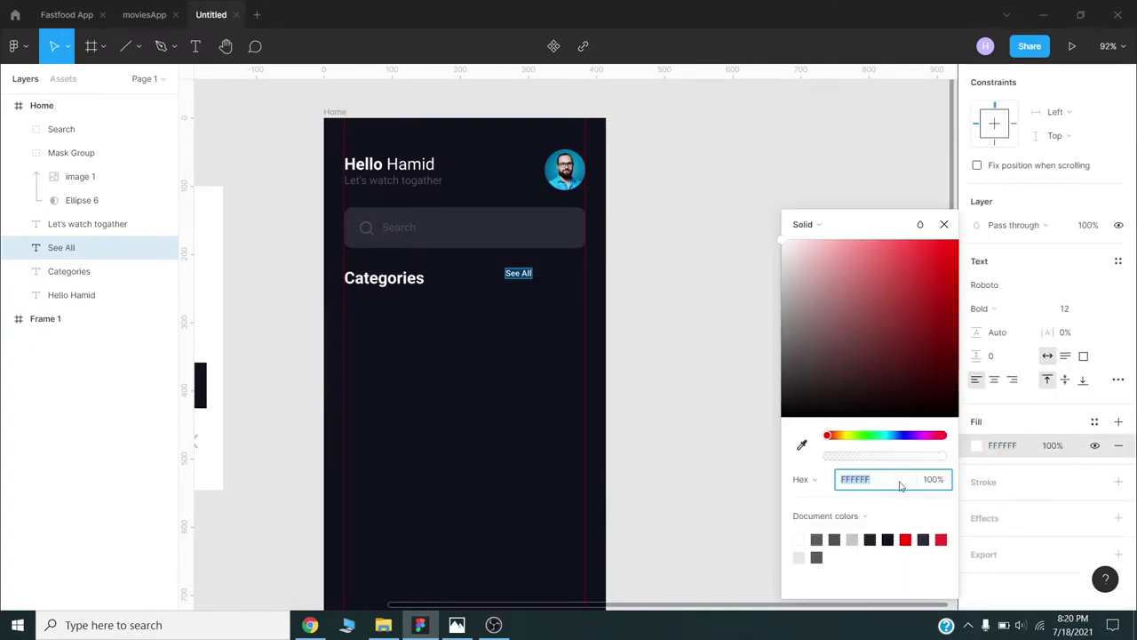
{"action": "left_click", "coordinate": [852, 539]}
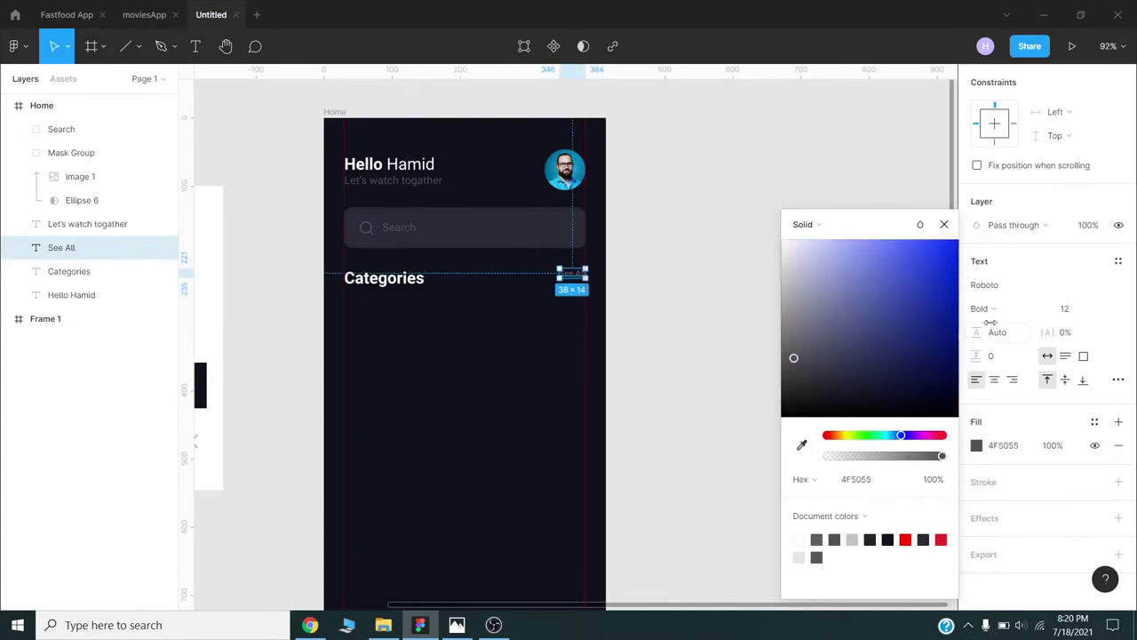
{"action": "left_click", "coordinate": [1070, 311]}
{"action": "type", "text": "14"}
{"action": "key", "text": "Escape"}
{"action": "left_click", "coordinate": [574, 276]}
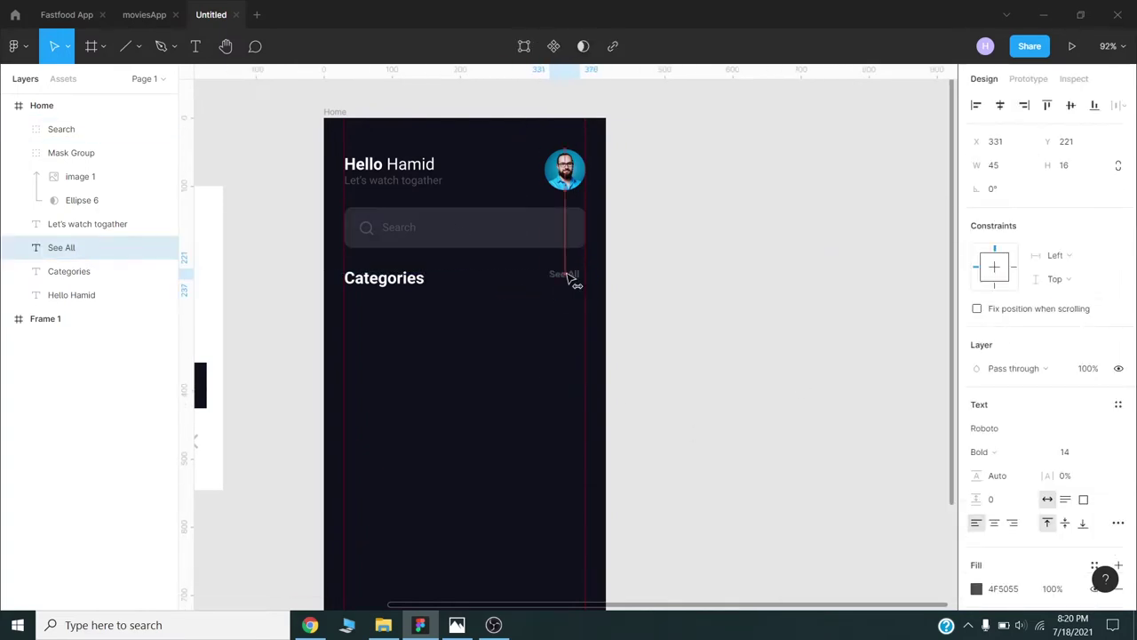
{"action": "left_click", "coordinate": [391, 278], "text": "shift"}
{"action": "key", "text": "alt+v"}
{"action": "left_click", "coordinate": [864, 195]}
{"action": "scroll", "coordinate": [637, 268], "scroll_direction": "down", "scroll_amount": 2}
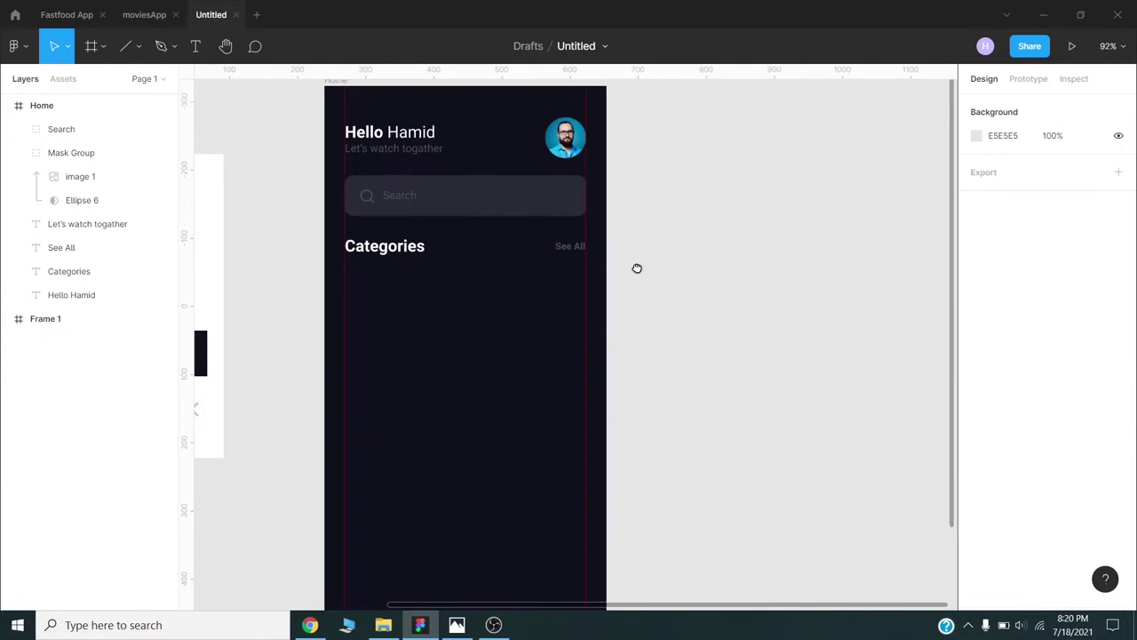
Step: Draw a 68×68 square aligned below the Categories heading
{"action": "left_click", "coordinate": [139, 46]}
{"action": "left_click", "coordinate": [89, 78]}
{"action": "left_click", "coordinate": [332, 279]}
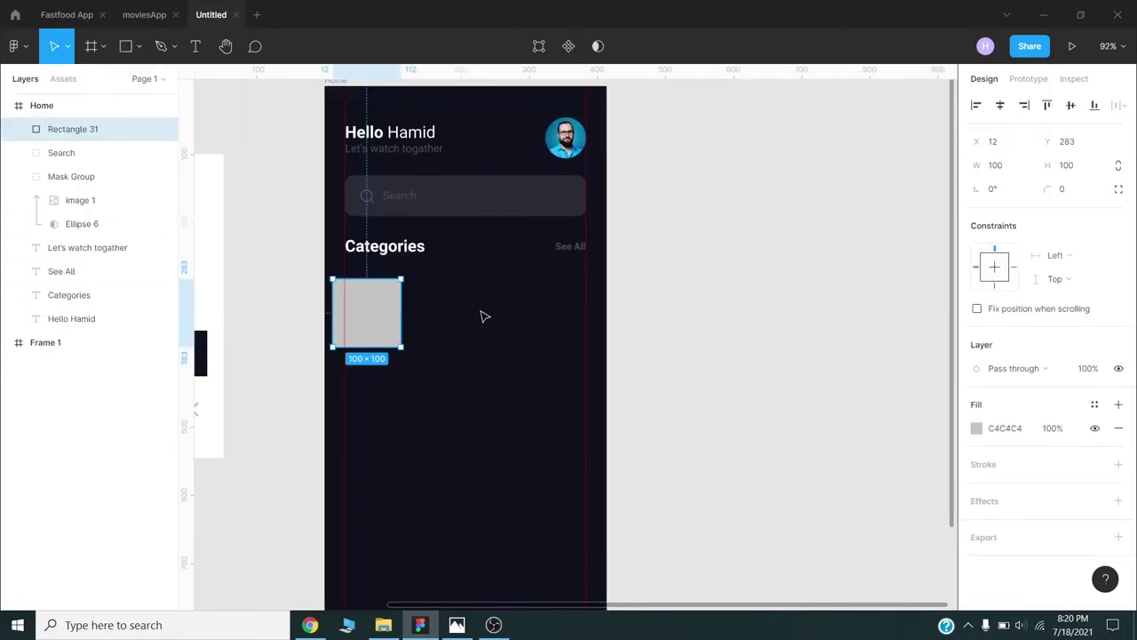
{"action": "type", "text": "68"}
{"action": "key", "text": "Tab"}
{"action": "type", "text": "68"}
{"action": "key", "text": "Tab"}
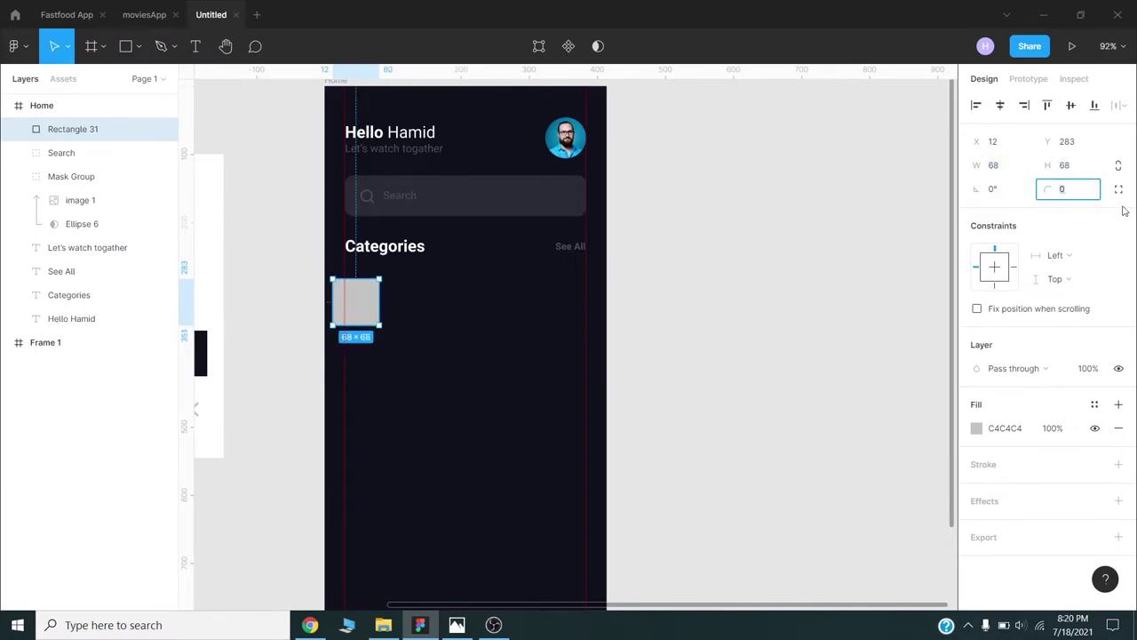
{"action": "left_click_drag", "start_coordinate": [363, 309], "coordinate": [376, 306]}
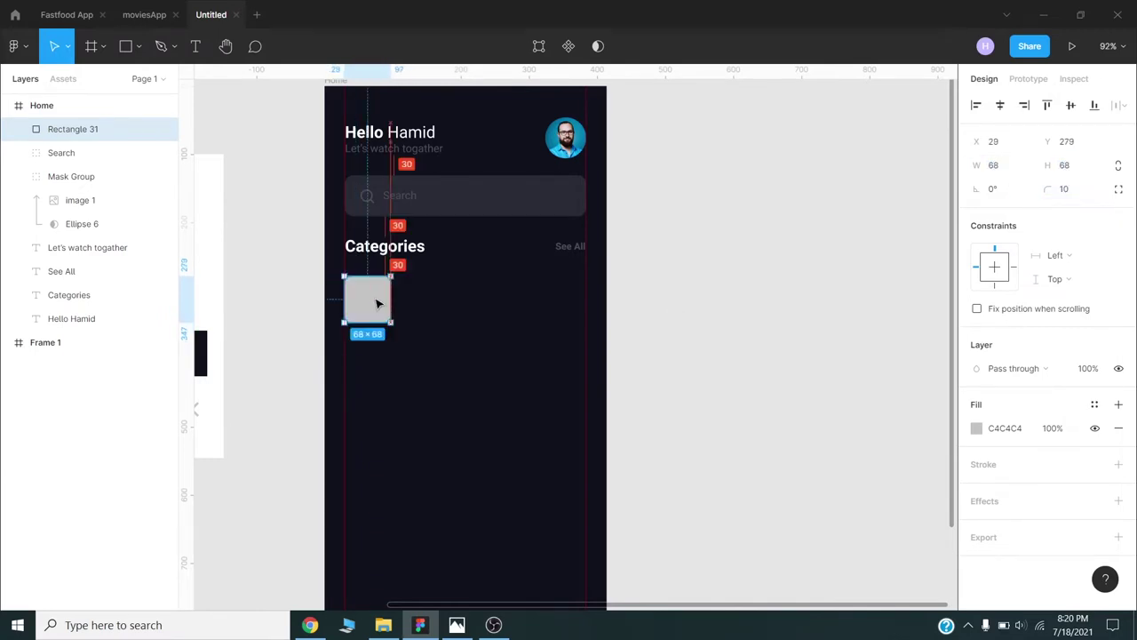
Step: Fill the square with dark grey 292B37 sampled from the style guide
{"action": "scroll", "coordinate": [636, 377], "scroll_direction": "down", "scroll_amount": 3}
{"action": "left_click_drag", "start_coordinate": [408, 359], "coordinate": [484, 359]}
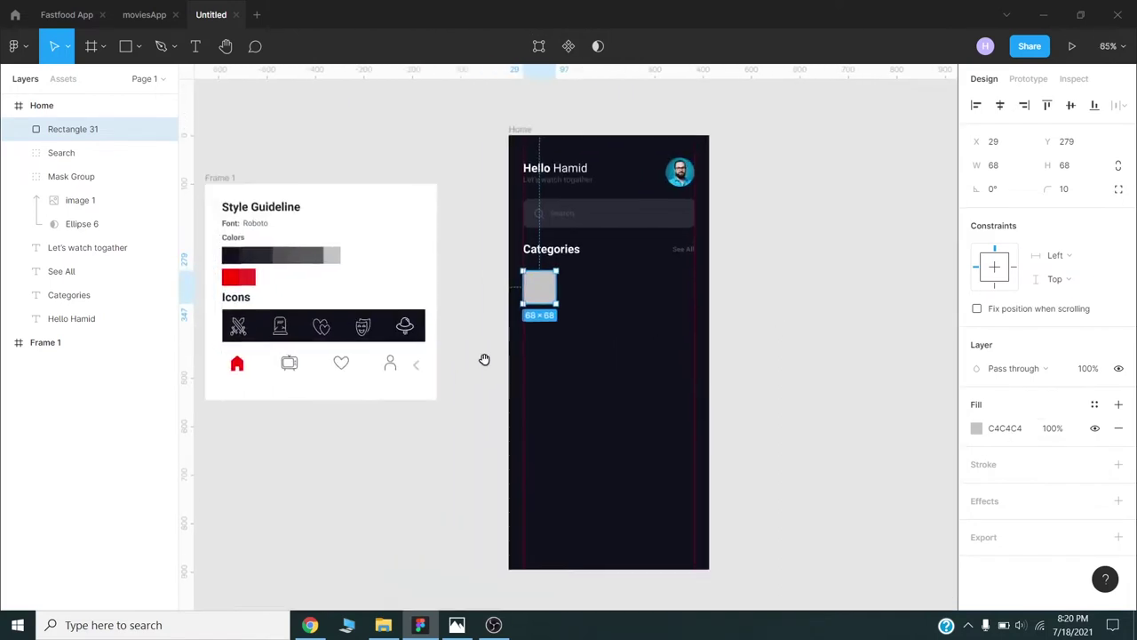
{"action": "left_click", "coordinate": [975, 430]}
{"action": "left_click", "coordinate": [799, 373]}
{"action": "left_click", "coordinate": [681, 274]}
{"action": "left_click", "coordinate": [73, 128]}
Step: Add an 'Action' label inside the card at 12 px, Regular weight
{"action": "key", "text": "t"}
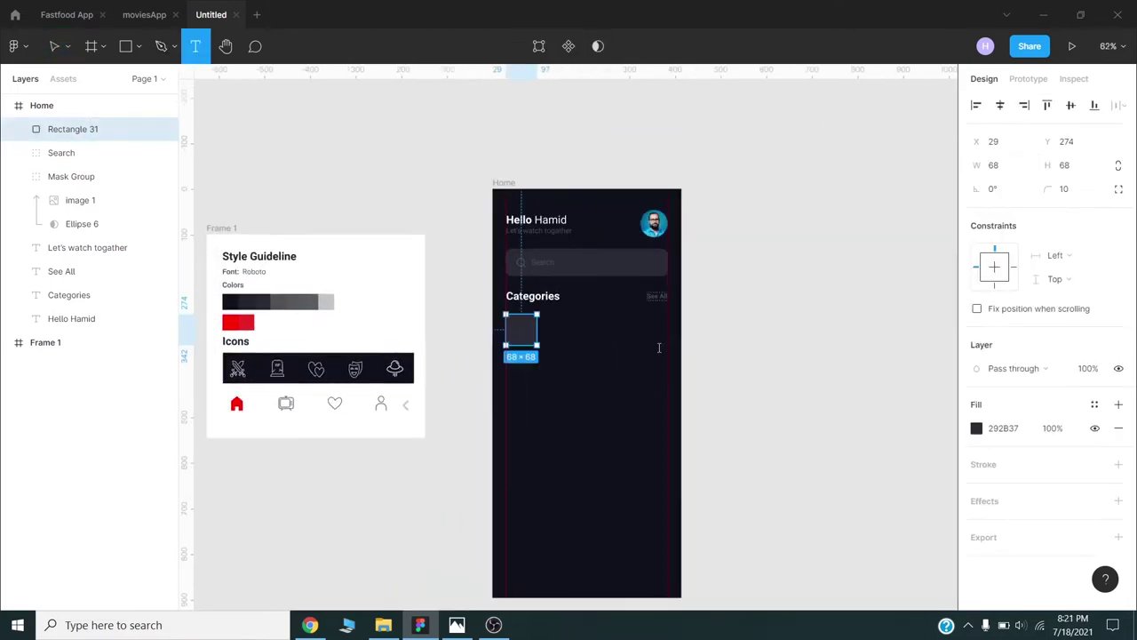
{"action": "scroll", "coordinate": [522, 344], "scroll_direction": "up", "scroll_amount": 5}
{"action": "left_click", "coordinate": [510, 328]}
{"action": "type", "text": "Action"}
{"action": "key", "text": "ctrl+a"}
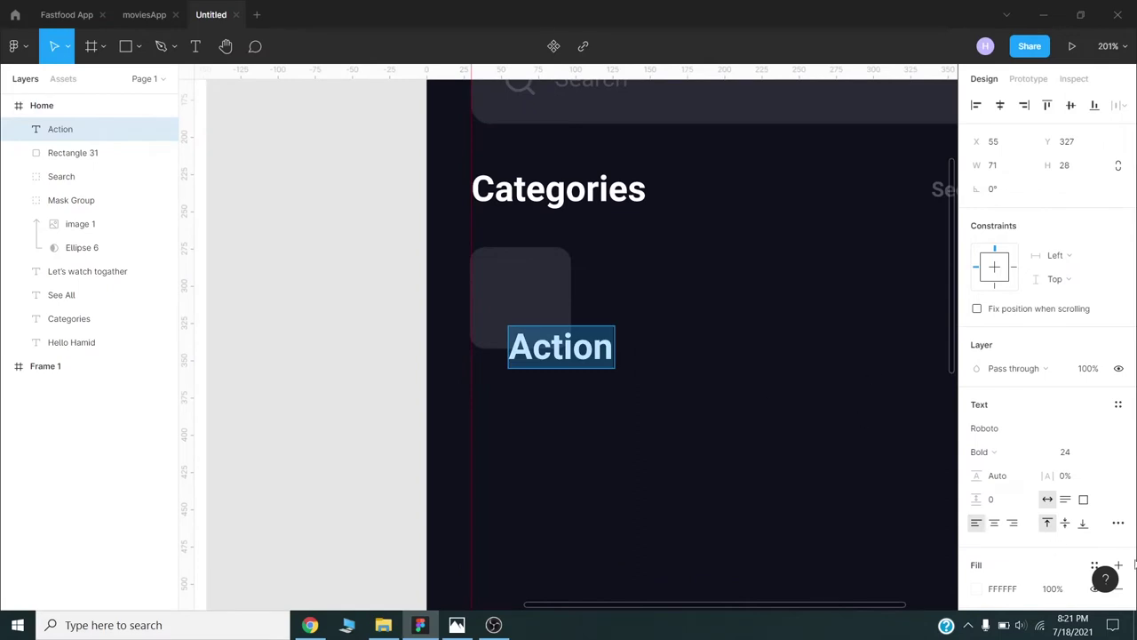
{"action": "type", "text": "12"}
{"action": "key", "text": "Return"}
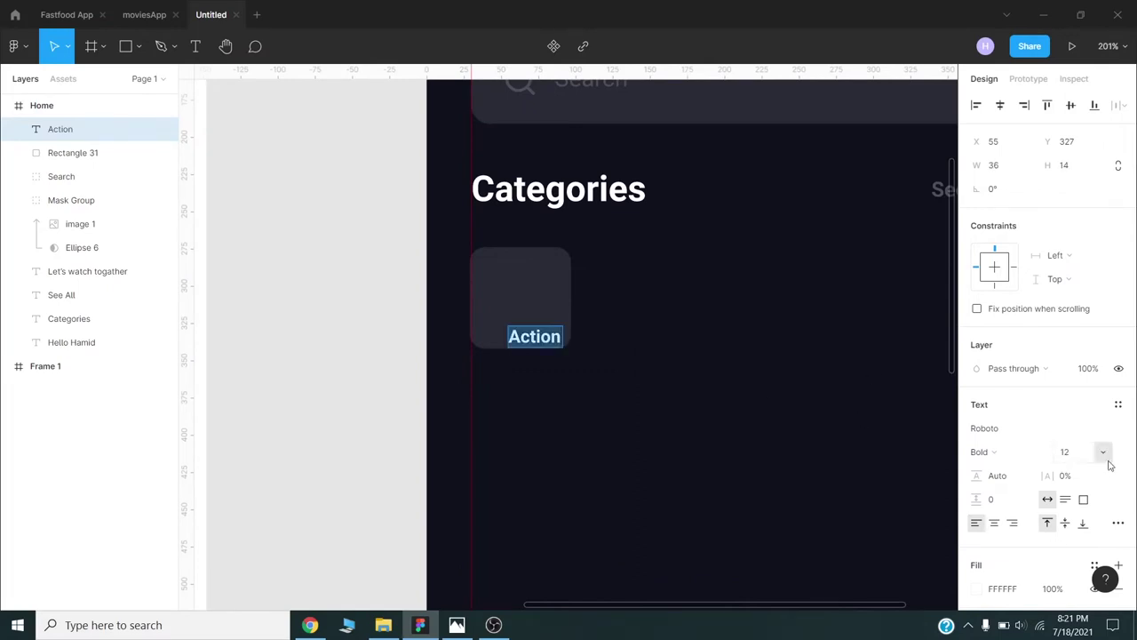
{"action": "left_click", "coordinate": [1043, 451]}
{"action": "left_click", "coordinate": [1013, 416]}
Step: Colour the Action label grey and nudge it into place within the card
{"action": "scroll", "coordinate": [1030, 452], "scroll_direction": "down", "scroll_amount": 3}
{"action": "left_click", "coordinate": [977, 445]}
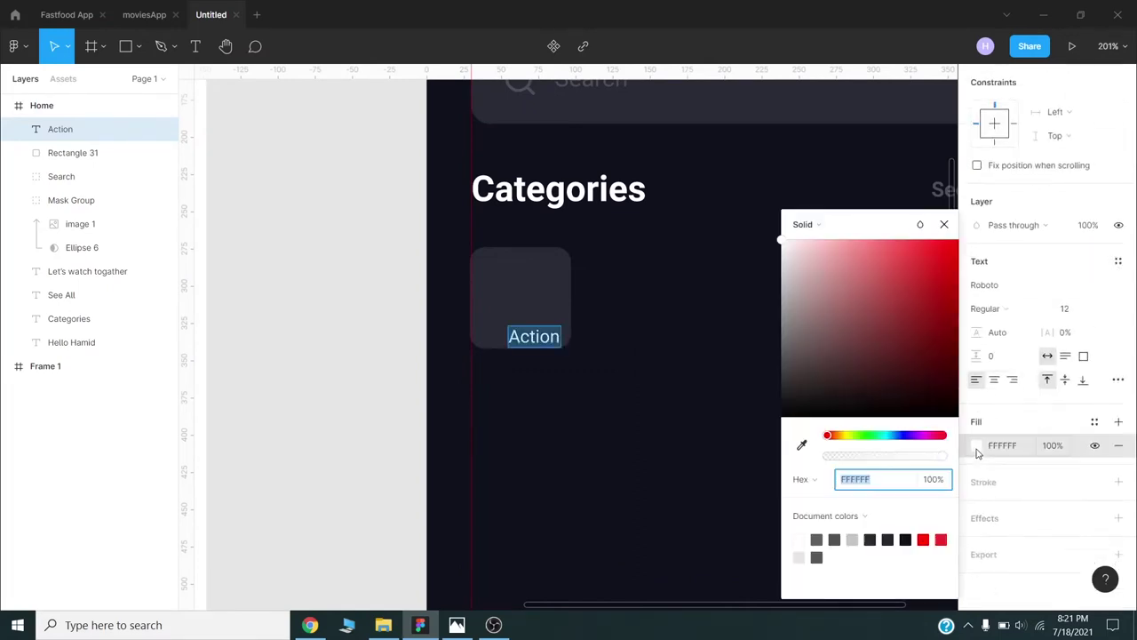
{"action": "left_click", "coordinate": [836, 537]}
{"action": "left_click", "coordinate": [852, 539]}
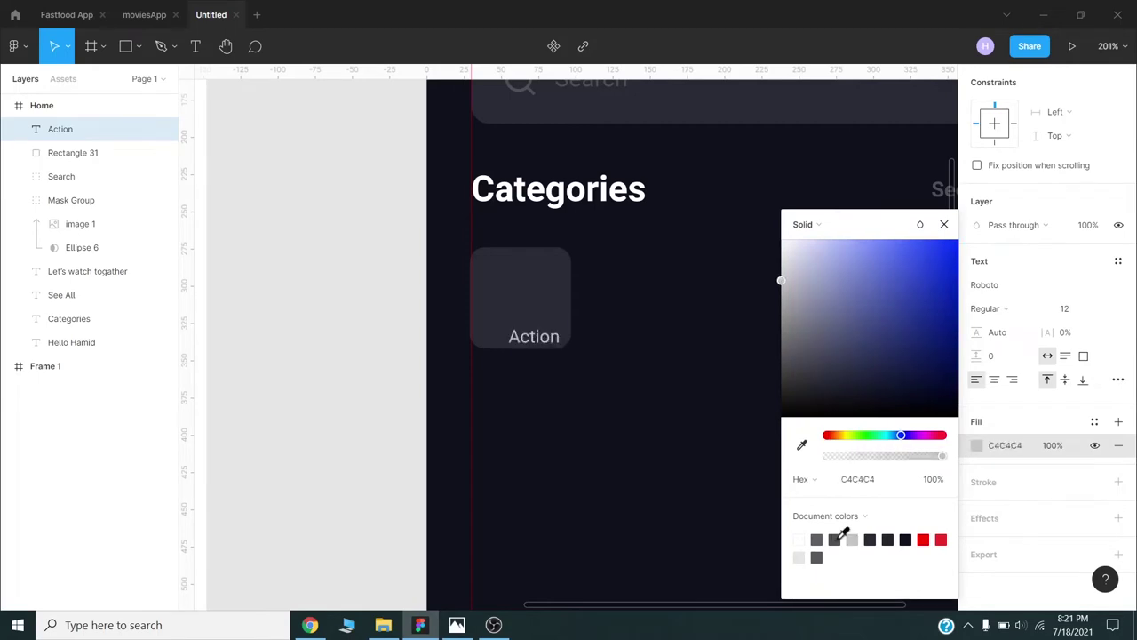
{"action": "left_click_drag", "start_coordinate": [542, 342], "coordinate": [530, 334]}
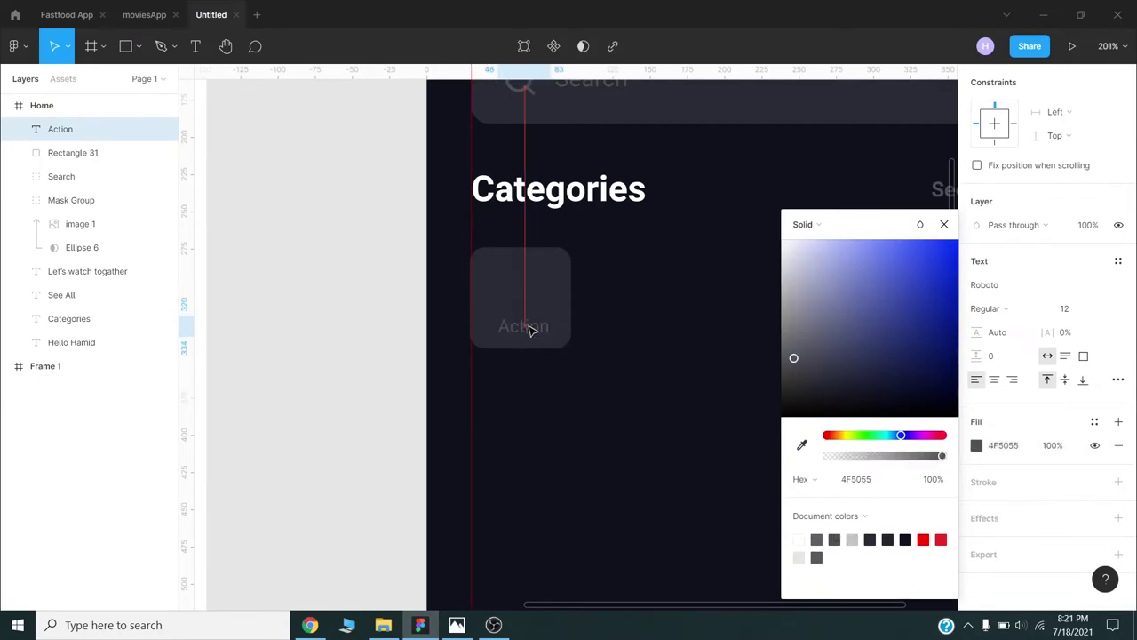
{"action": "left_click", "coordinate": [530, 330], "text": "shift"}
Step: Copy the crossed-swords icon from the style guide onto the Action card and enlarge it slightly
{"action": "key", "text": "shift+1"}
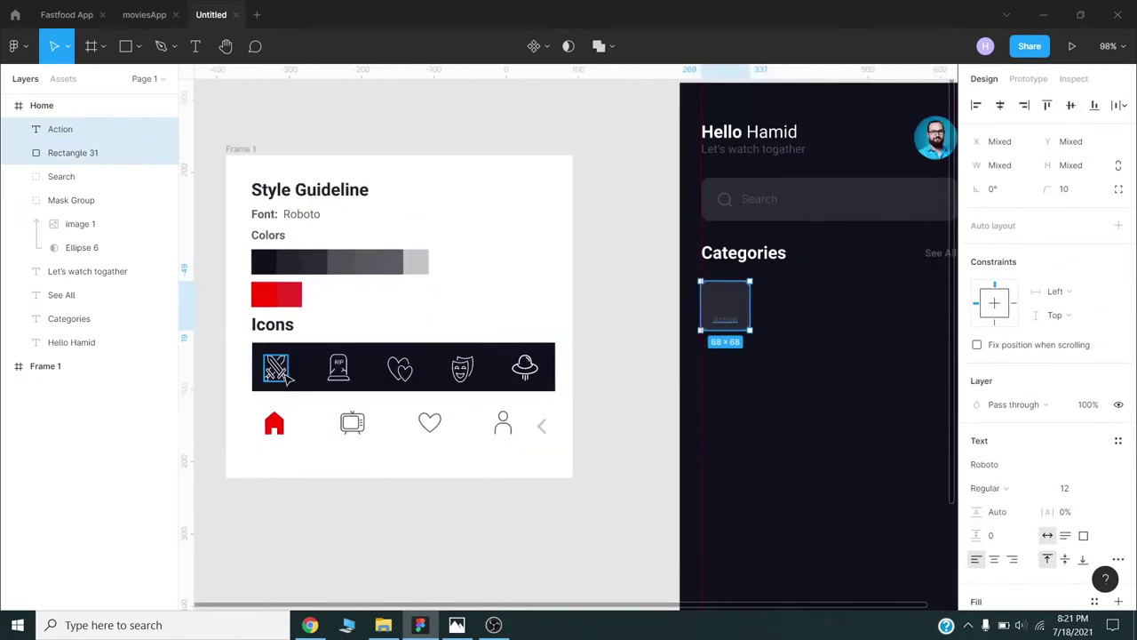
{"action": "left_click", "coordinate": [277, 368]}
{"action": "key", "text": "ctrl+c"}
{"action": "key", "text": "ctrl+v"}
{"action": "left_click_drag", "start_coordinate": [799, 290], "coordinate": [672, 379]}
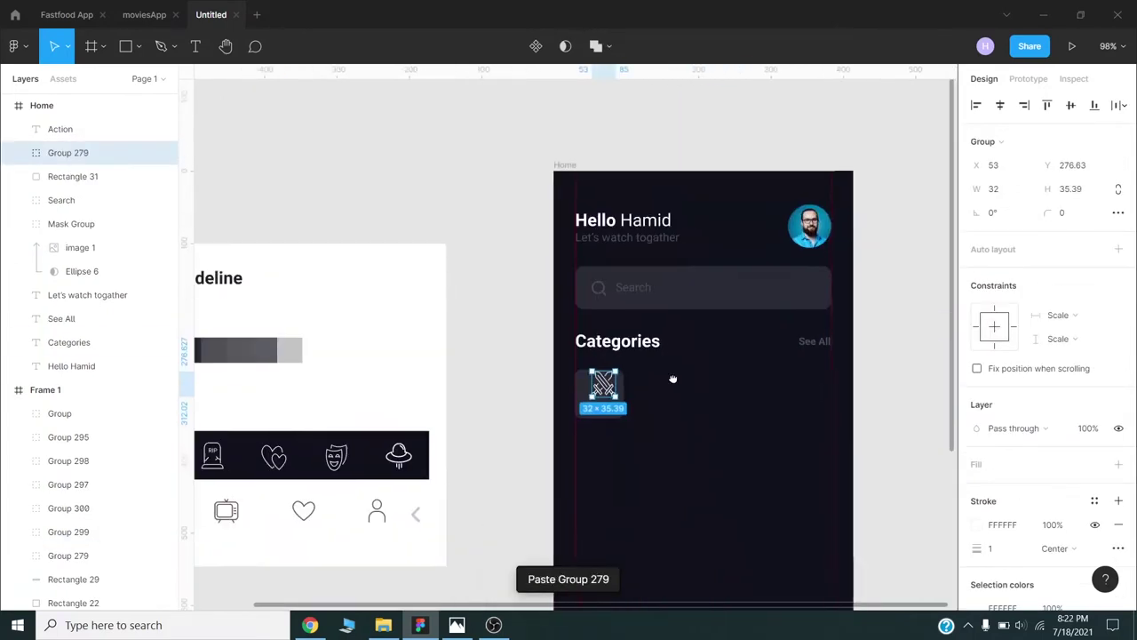
{"action": "key", "text": "shift+2"}
{"action": "left_click_drag", "start_coordinate": [611, 313], "coordinate": [623, 306]}
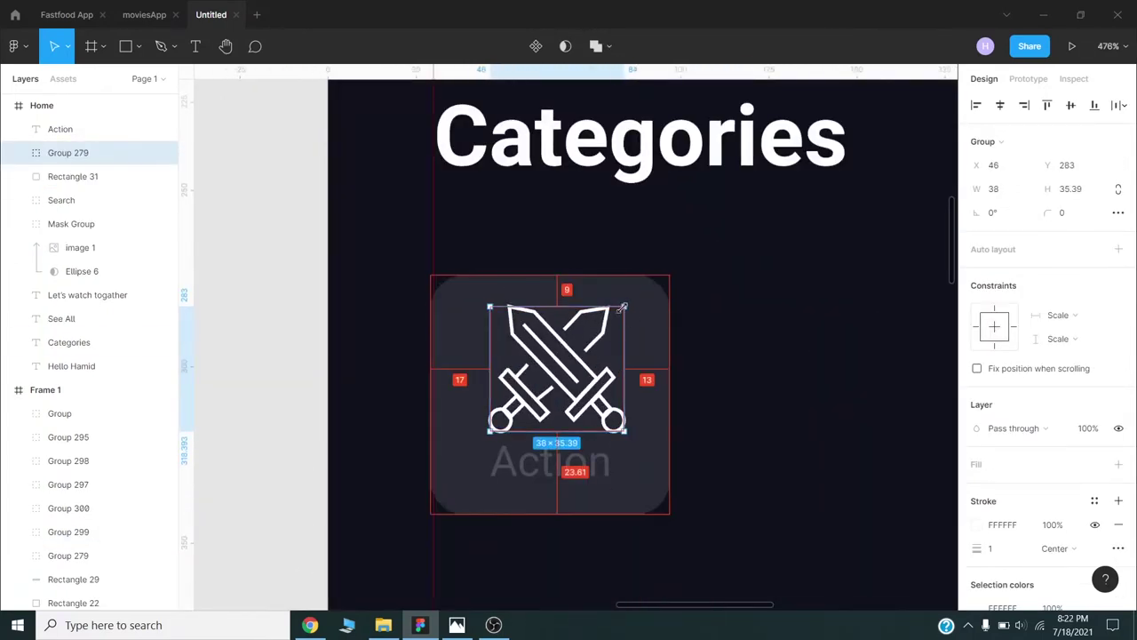
Step: Centre the swords icon and Action label on the card and group the card pieces
{"action": "left_click", "coordinate": [551, 462], "text": "shift"}
{"action": "left_click", "coordinate": [644, 493], "text": "shift"}
{"action": "left_click", "coordinate": [1000, 105]}
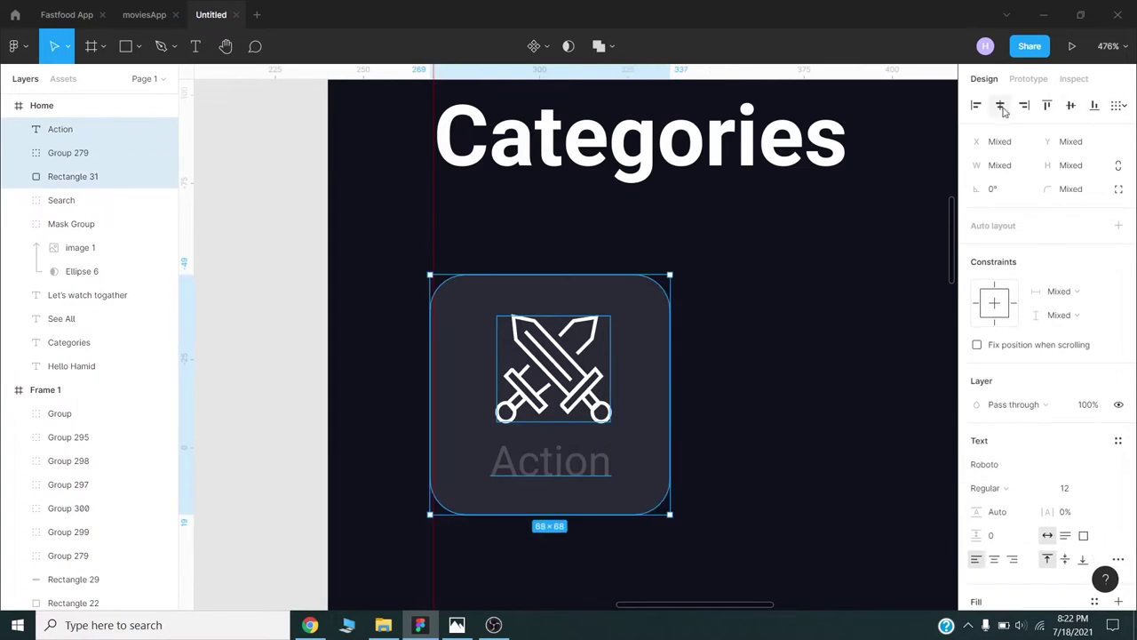
{"action": "scroll", "coordinate": [550, 391], "scroll_direction": "down", "scroll_amount": 5}
{"action": "key", "text": "Escape"}
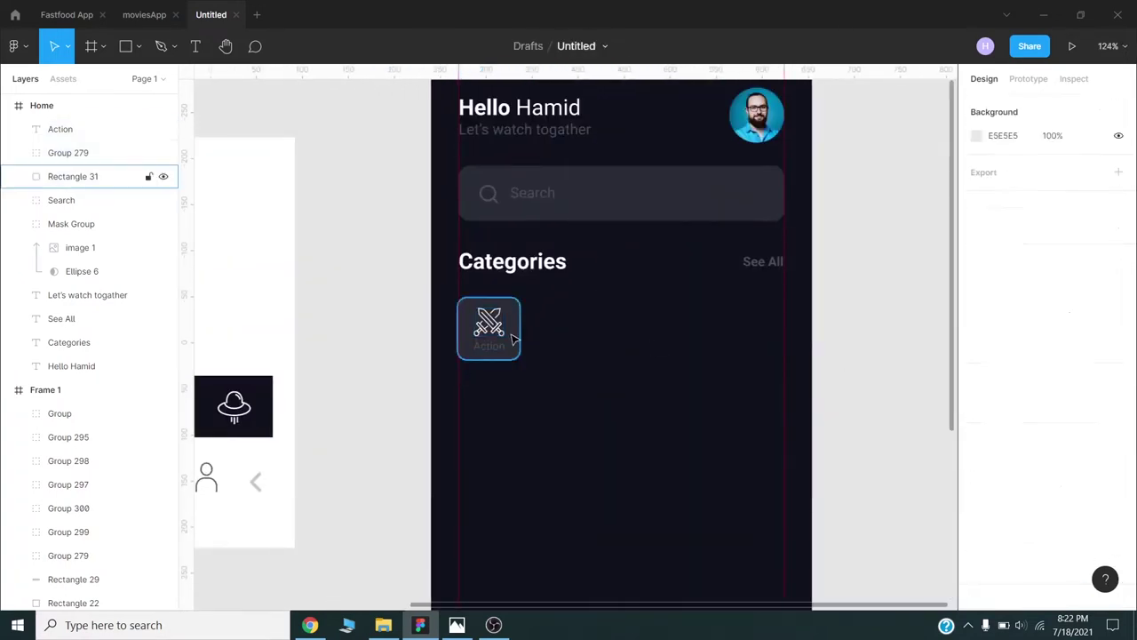
{"action": "mouse_move", "coordinate": [513, 338]}
{"action": "left_mouse_down"}
{"action": "mouse_move", "coordinate": [545, 329]}
{"action": "mouse_move", "coordinate": [831, 342]}
{"action": "left_mouse_up"}
{"action": "key", "text": "ctrl+z"}
{"action": "key", "text": "ctrl+g"}
Step: Duplicate the category card until the row holds five cards
{"action": "left_click", "coordinate": [753, 343]}
{"action": "left_click", "coordinate": [856, 406]}
{"action": "scroll", "coordinate": [848, 404], "scroll_direction": "down", "scroll_amount": 2}
{"action": "scroll", "coordinate": [608, 368], "scroll_direction": "up", "scroll_amount": 5}
Step: Rename the second card's label to Thriller
{"action": "left_click", "coordinate": [607, 367]}
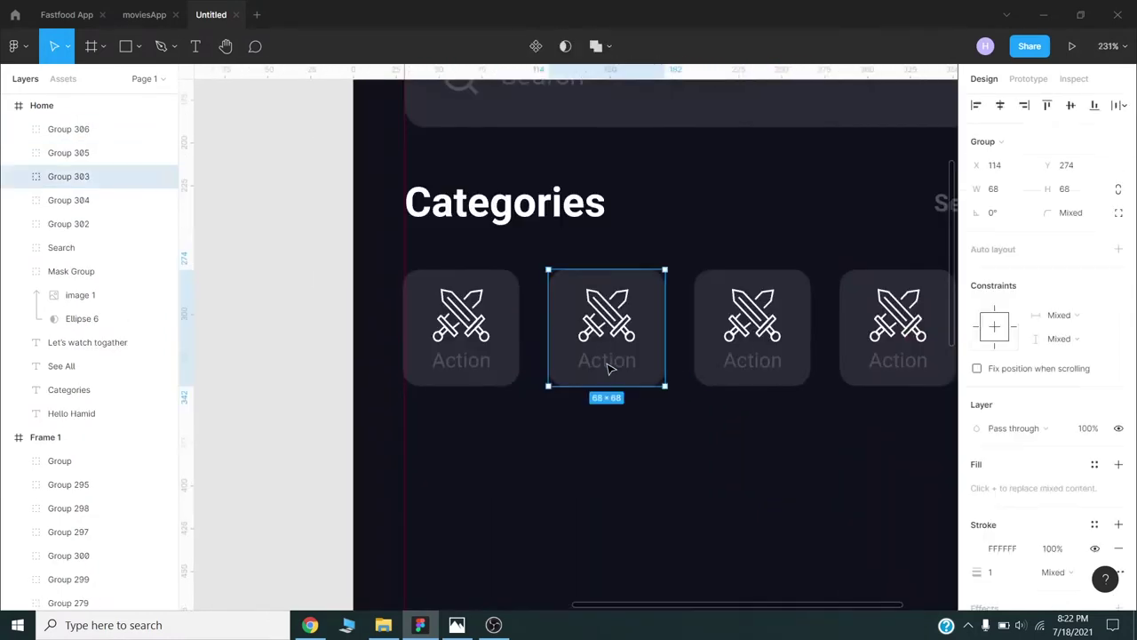
{"action": "double_click", "coordinate": [607, 359]}
{"action": "type", "text": "Thriller"}
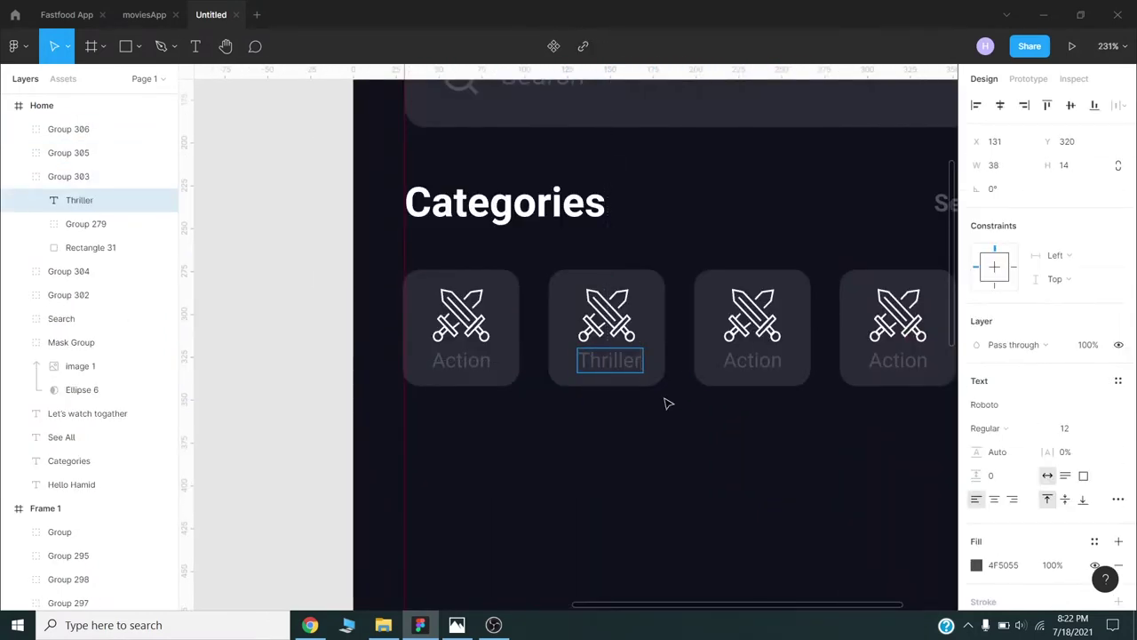
{"action": "key", "text": "Escape"}
{"action": "key", "text": "shift+0"}
Step: Rename the third card to Romance and edit the fourth and fifth card labels
{"action": "left_click", "coordinate": [731, 404]}
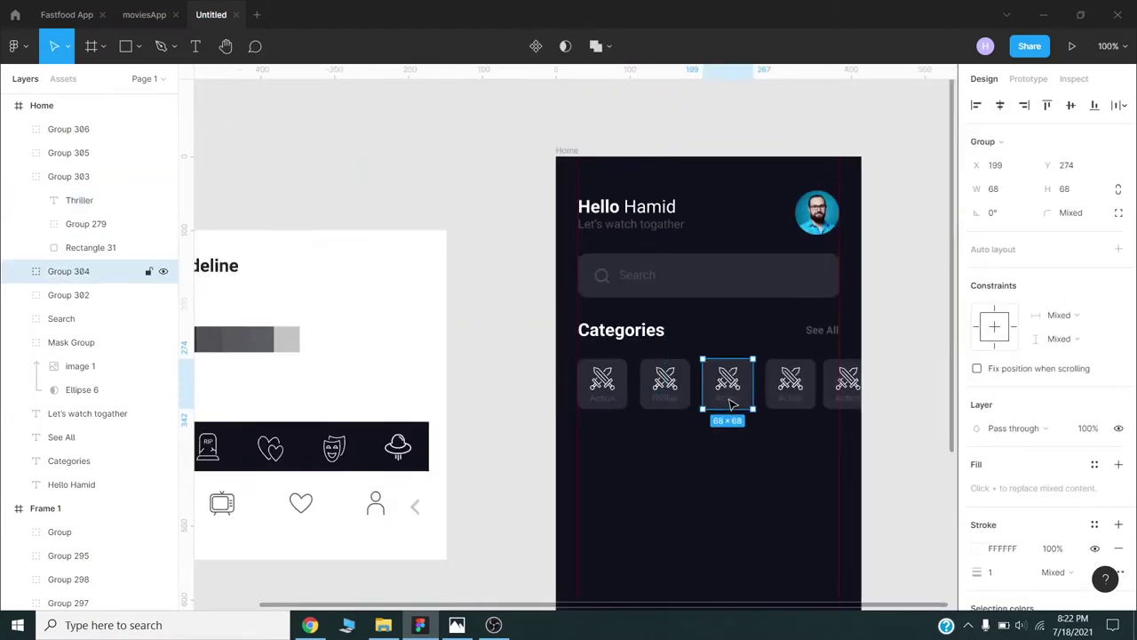
{"action": "double_click", "coordinate": [729, 397]}
{"action": "type", "text": "Romance"}
{"action": "key", "text": "Escape"}
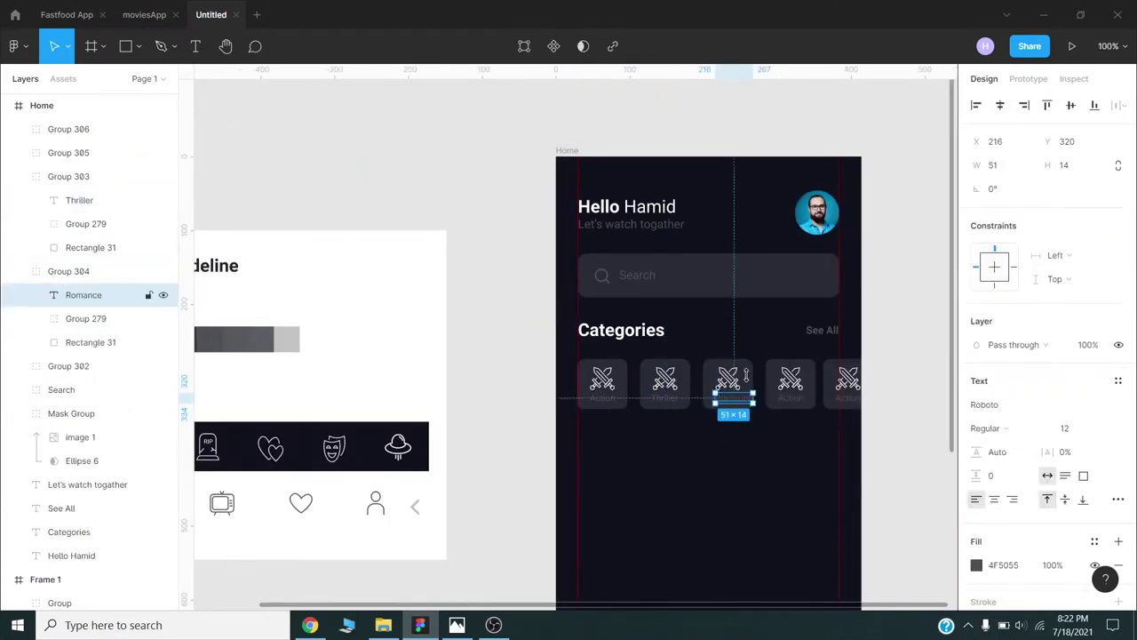
{"action": "left_click", "coordinate": [731, 388], "text": "shift"}
{"action": "double_click", "coordinate": [792, 398]}
{"action": "type", "text": "Comedy"}
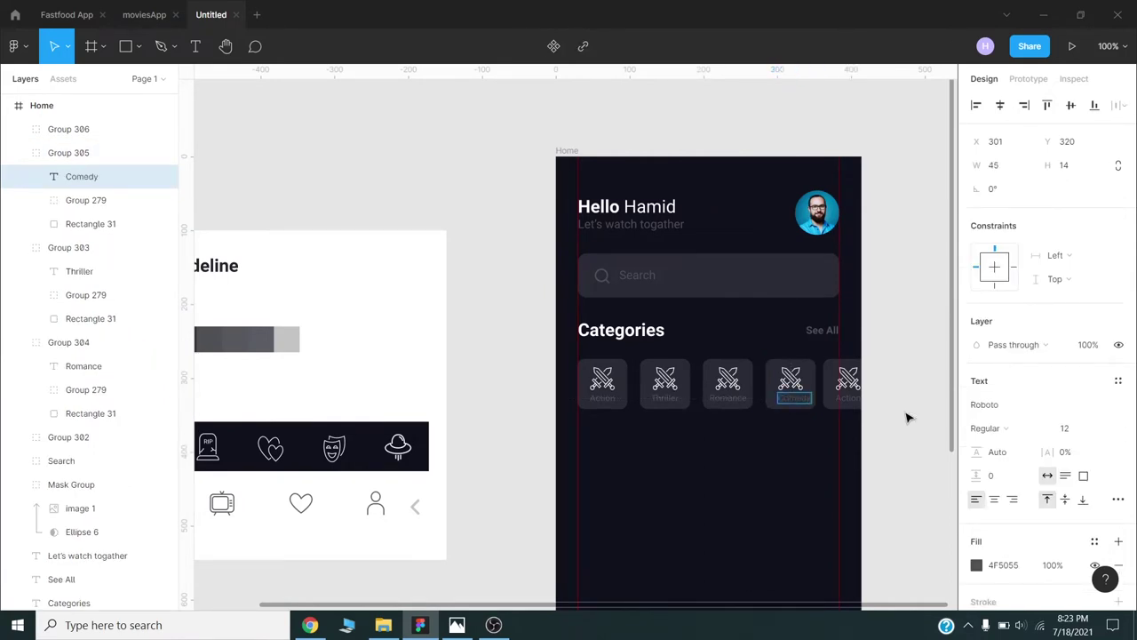
{"action": "double_click", "coordinate": [850, 399]}
{"action": "type", "text": "aSi-fi"}
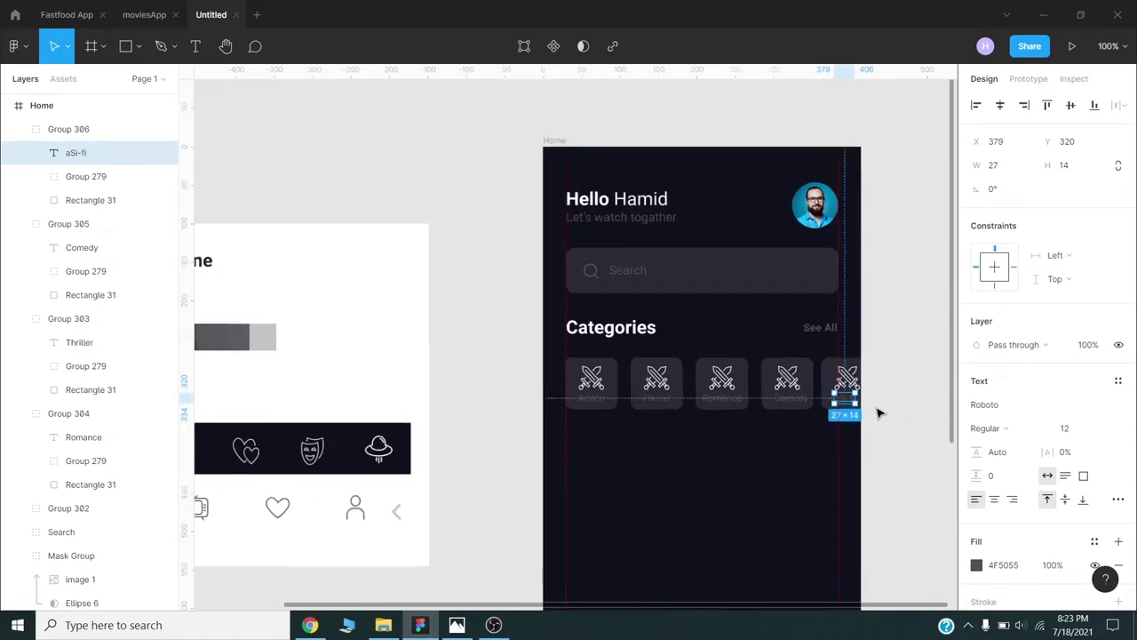
Step: Select all five category card groups and ungroup them
{"action": "scroll", "coordinate": [875, 404], "scroll_direction": "up", "scroll_amount": 5}
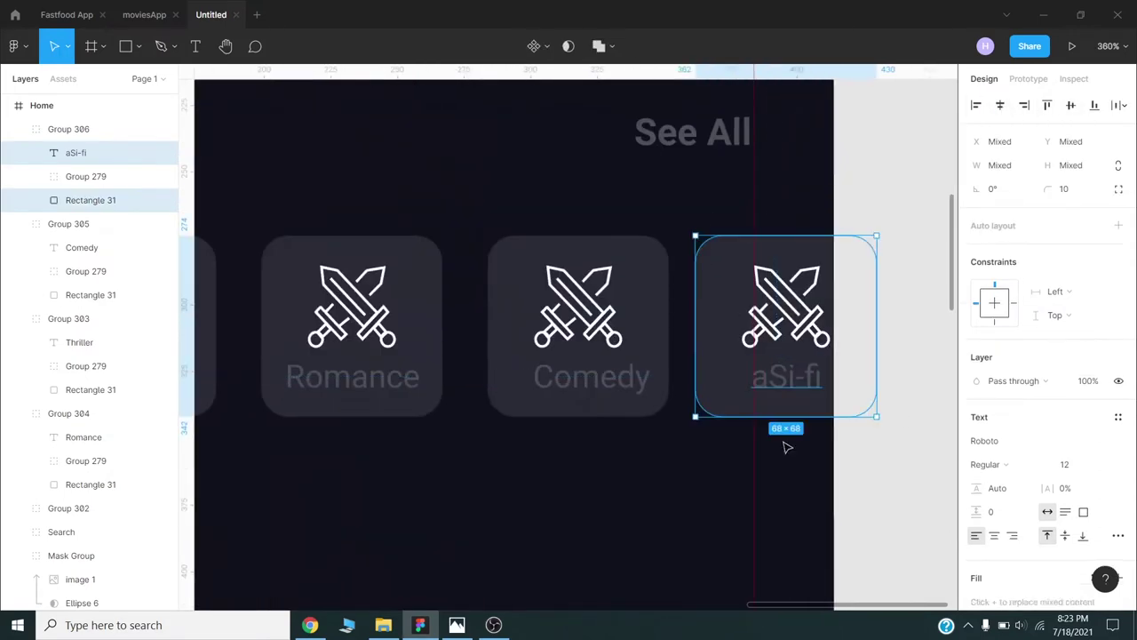
{"action": "left_click", "coordinate": [584, 381]}
{"action": "double_click", "coordinate": [583, 380]}
{"action": "left_click", "coordinate": [516, 363], "text": "shift"}
{"action": "scroll", "coordinate": [850, 388], "scroll_direction": "down", "scroll_amount": 5}
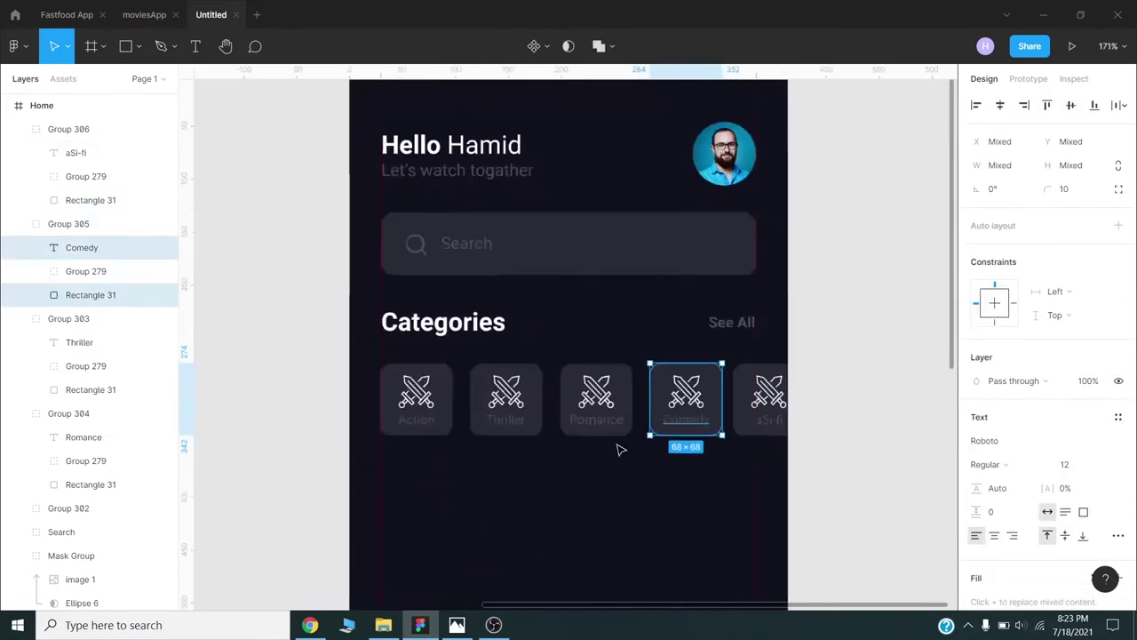
{"action": "scroll", "coordinate": [619, 450], "scroll_direction": "down", "scroll_amount": 2}
{"action": "key", "text": "ctrl+a"}
{"action": "key", "text": "ctrl+shift+g"}
Step: Copy the RIP tombstone icon from the style guide onto the Thriller card
{"action": "scroll", "coordinate": [649, 407], "scroll_direction": "left", "scroll_amount": 5}
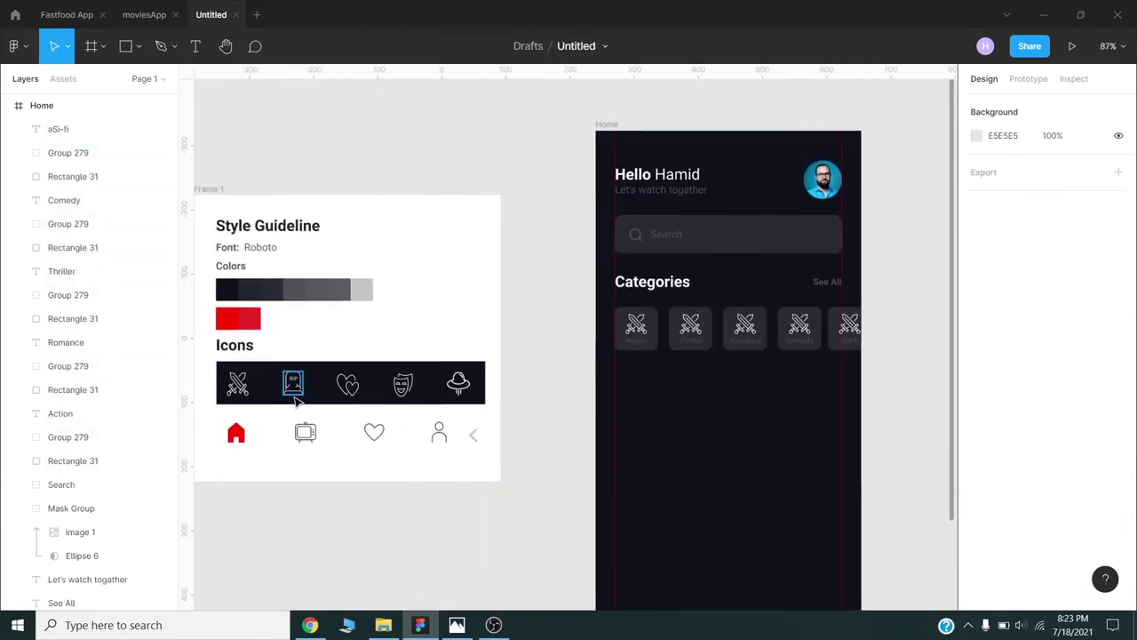
{"action": "left_click", "coordinate": [294, 384]}
{"action": "scroll", "coordinate": [711, 338], "scroll_direction": "up", "scroll_amount": 2}
{"action": "key", "text": "ctrl+c"}
{"action": "scroll", "coordinate": [711, 338], "scroll_direction": "up", "scroll_amount": 3}
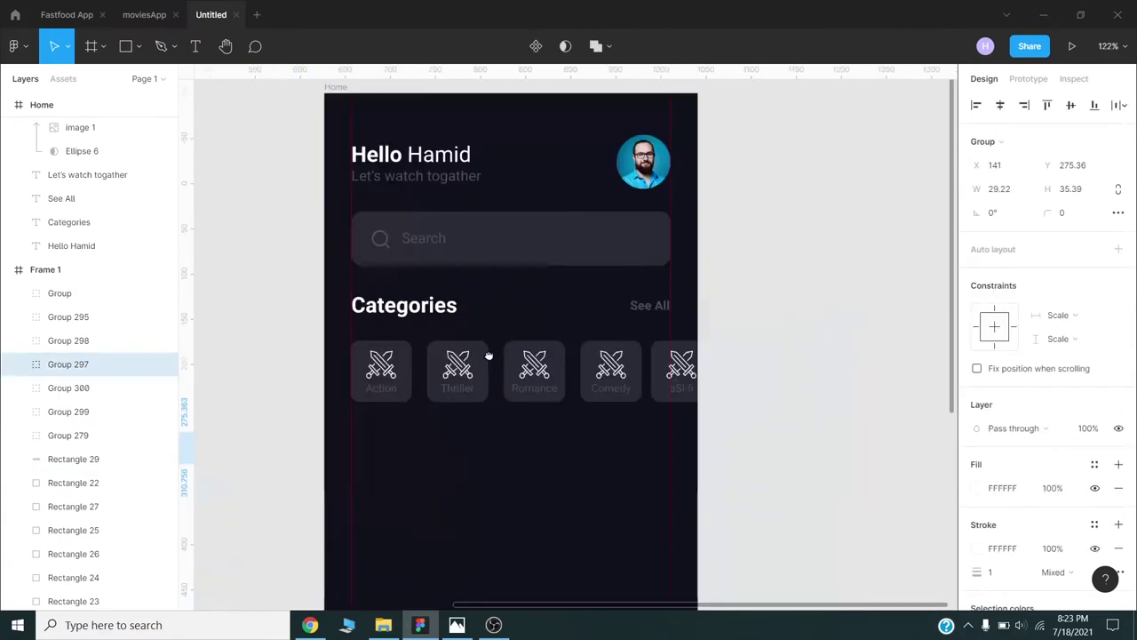
{"action": "key", "text": "ctrl+v"}
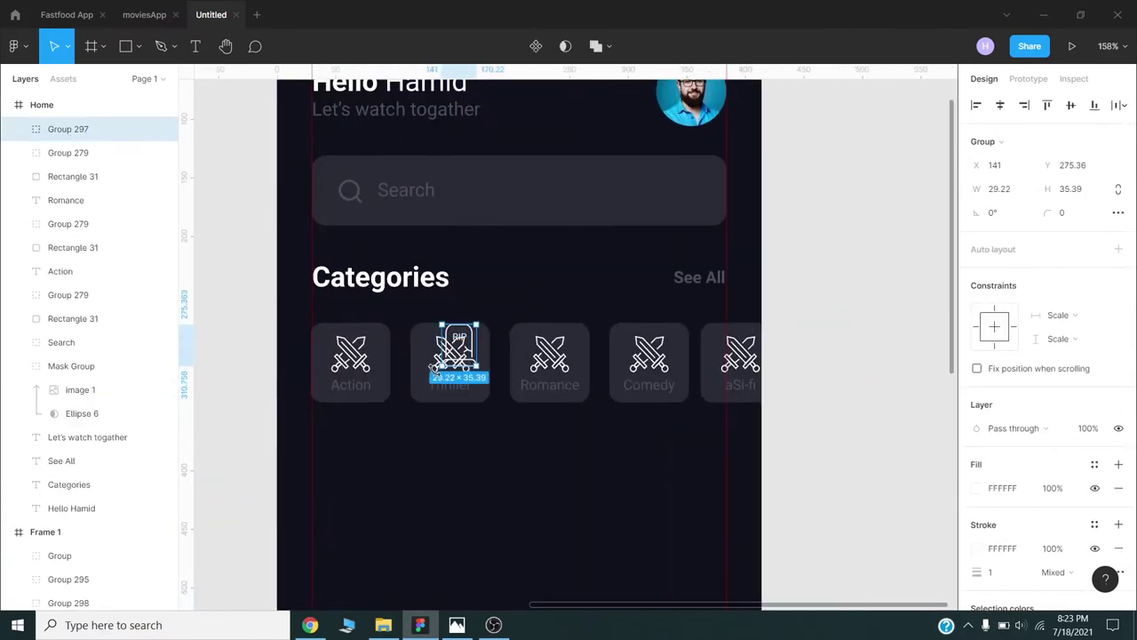
Step: Replace the Thriller card's swords icon with the centred tombstone icon
{"action": "scroll", "coordinate": [439, 363], "scroll_direction": "down", "scroll_amount": 2}
{"action": "left_click", "coordinate": [463, 295]}
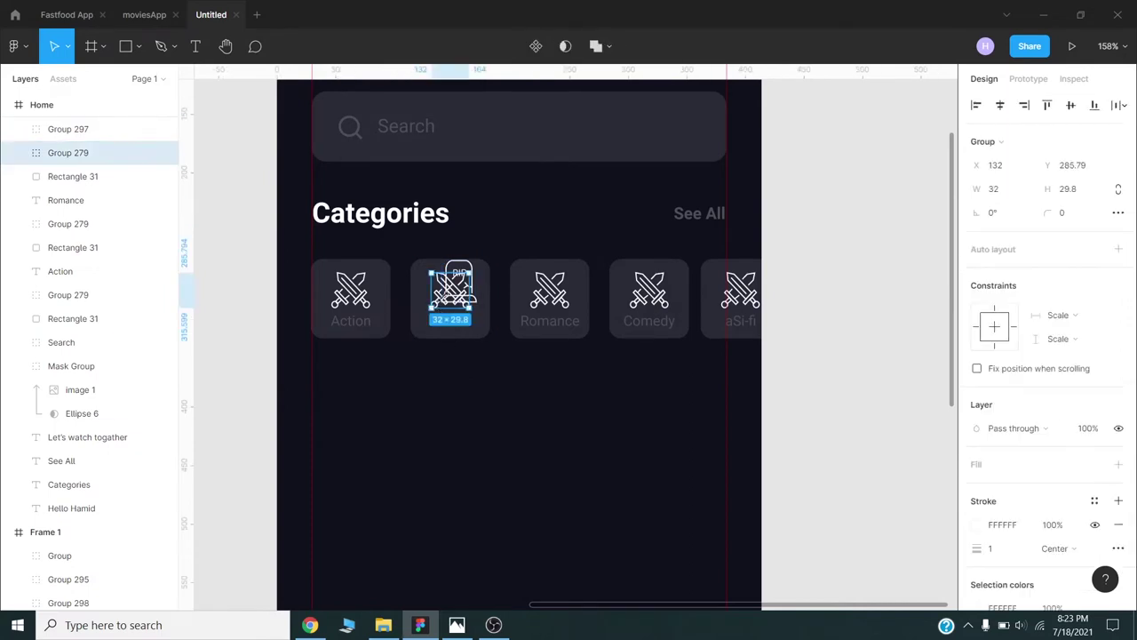
{"action": "key", "text": "Delete"}
{"action": "left_click_drag", "start_coordinate": [456, 258], "coordinate": [448, 267]}
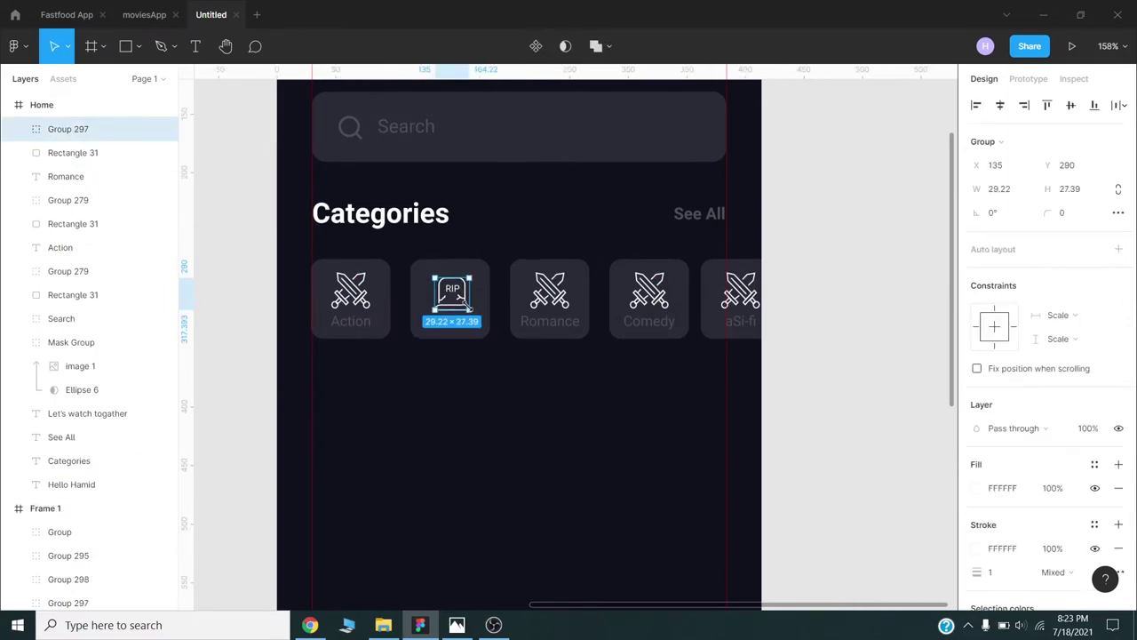
Step: Swap the Romance card's swords for the hearts icon, resized to fit the card
{"action": "left_click", "coordinate": [68, 200]}
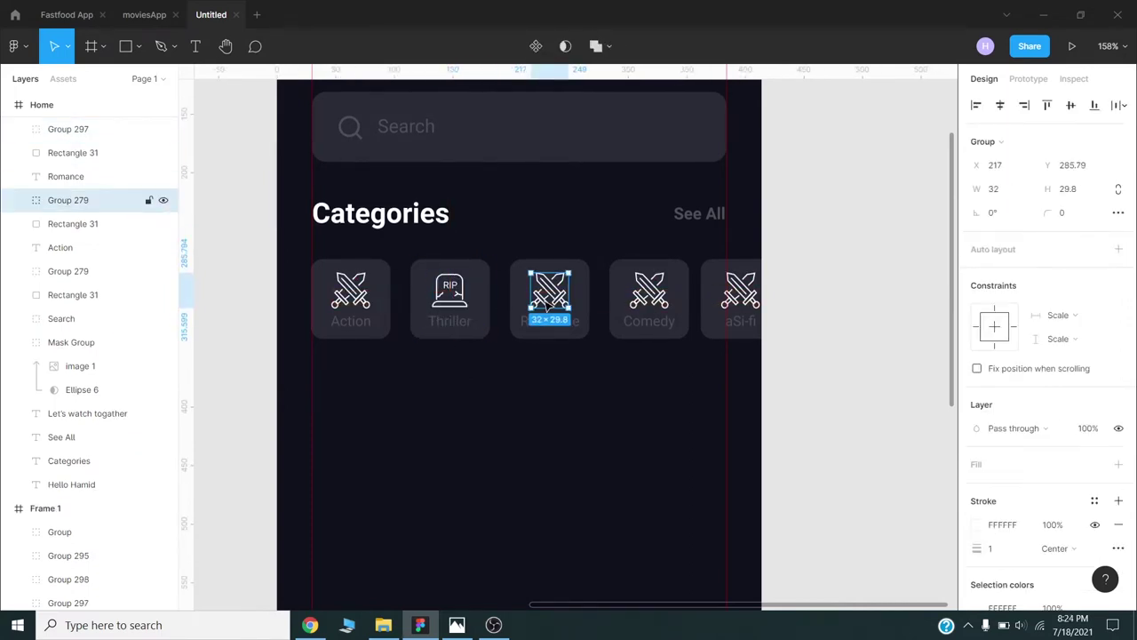
{"action": "key", "text": "shift+1"}
{"action": "scroll", "coordinate": [400, 409], "scroll_direction": "up", "scroll_amount": 2, "text": "ctrl"}
{"action": "scroll", "coordinate": [702, 324], "scroll_direction": "up", "scroll_amount": 2, "text": "ctrl"}
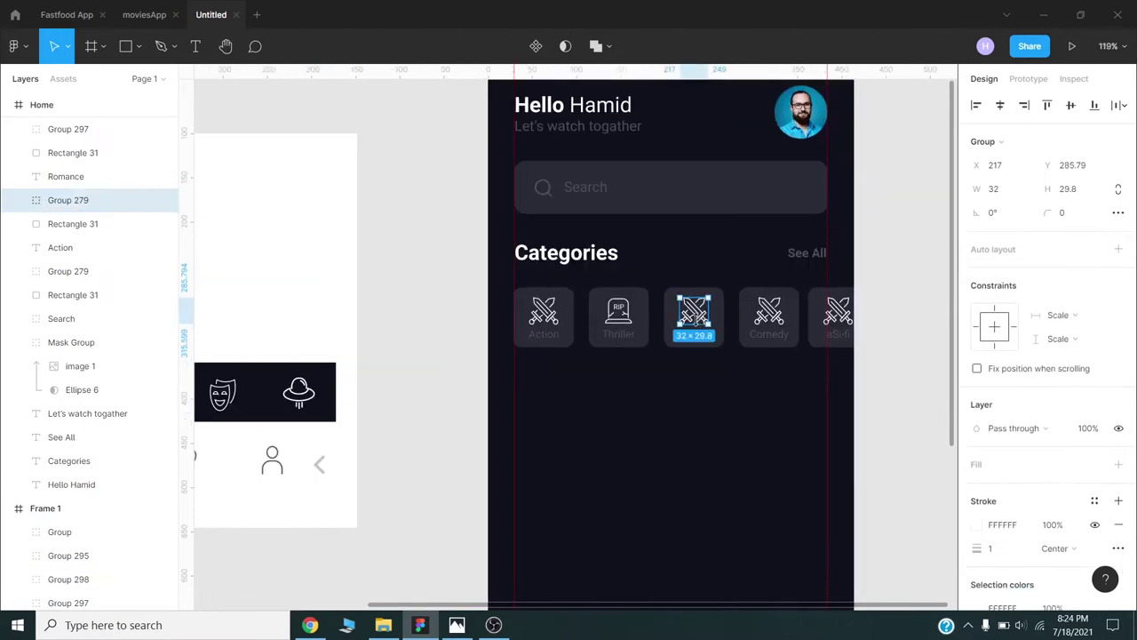
{"action": "key", "text": "Delete"}
{"action": "key", "text": "ctrl+v"}
{"action": "left_click_drag", "start_coordinate": [573, 329], "coordinate": [698, 319]}
{"action": "scroll", "coordinate": [697, 320], "scroll_direction": "up", "scroll_amount": 3}
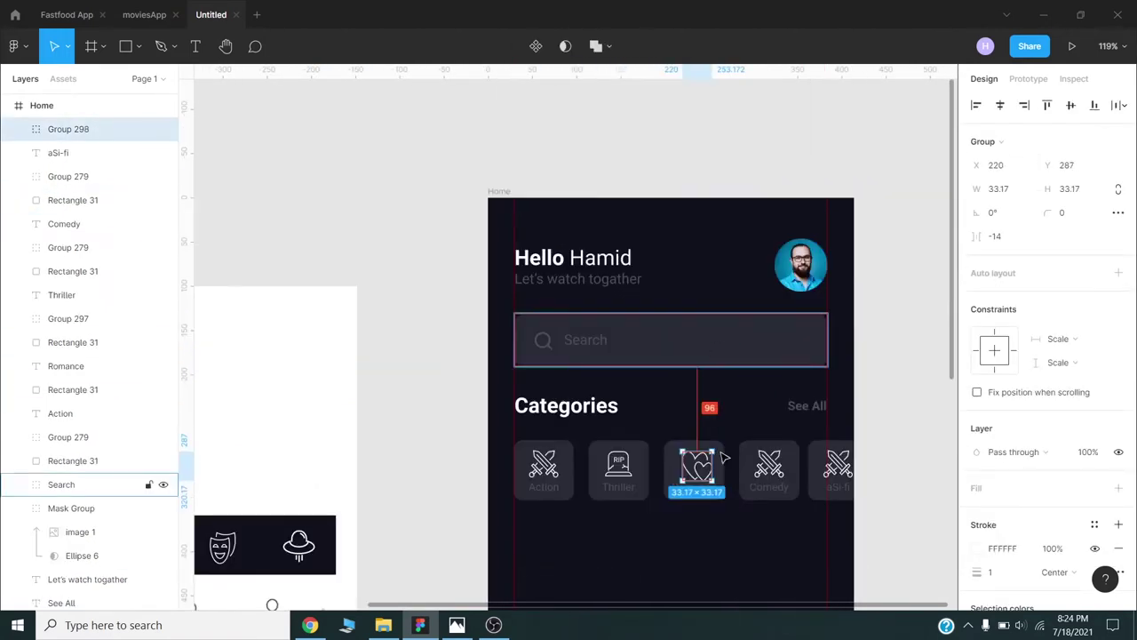
{"action": "scroll", "coordinate": [699, 471], "scroll_direction": "up", "scroll_amount": 5, "text": "ctrl"}
{"action": "left_click_drag", "start_coordinate": [725, 471], "coordinate": [715, 459]}
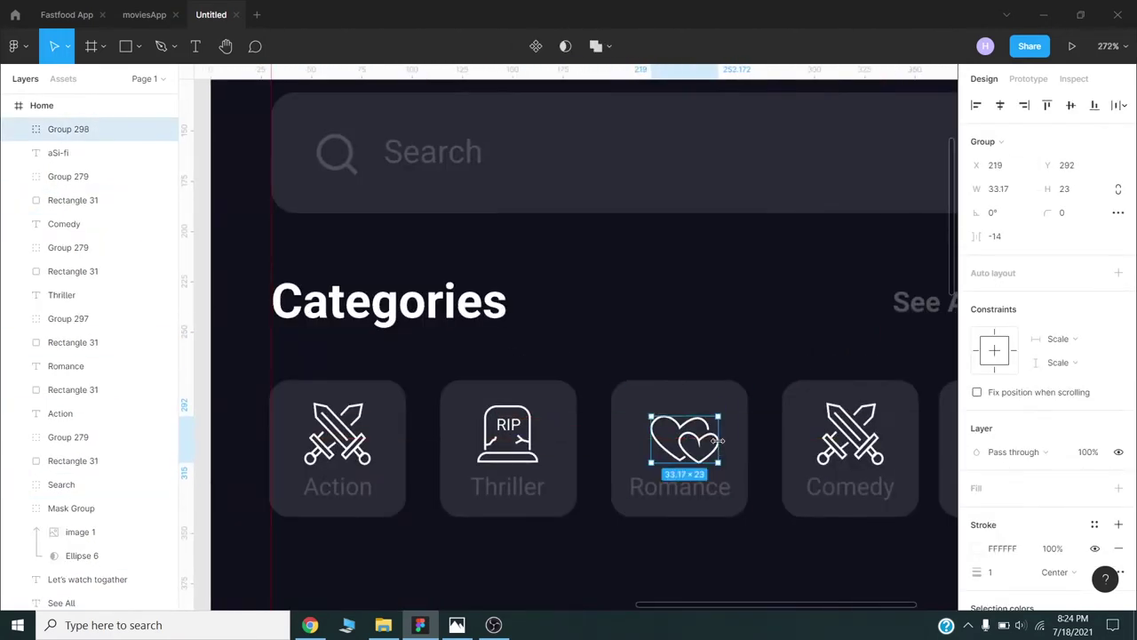
{"action": "left_click_drag", "start_coordinate": [711, 416], "coordinate": [715, 411]}
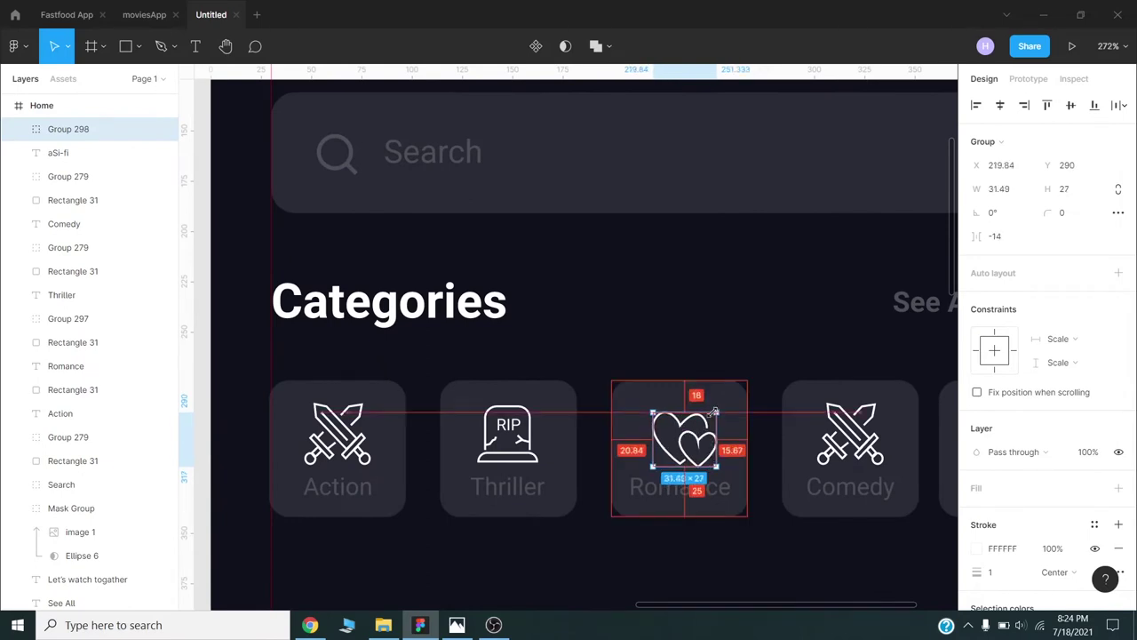
{"action": "left_click", "coordinate": [721, 478], "text": "shift"}
Step: Replace the Comedy card's swords icon with the theatre-masks icon
{"action": "scroll", "coordinate": [721, 477], "scroll_direction": "down", "scroll_amount": 5, "text": "ctrl"}
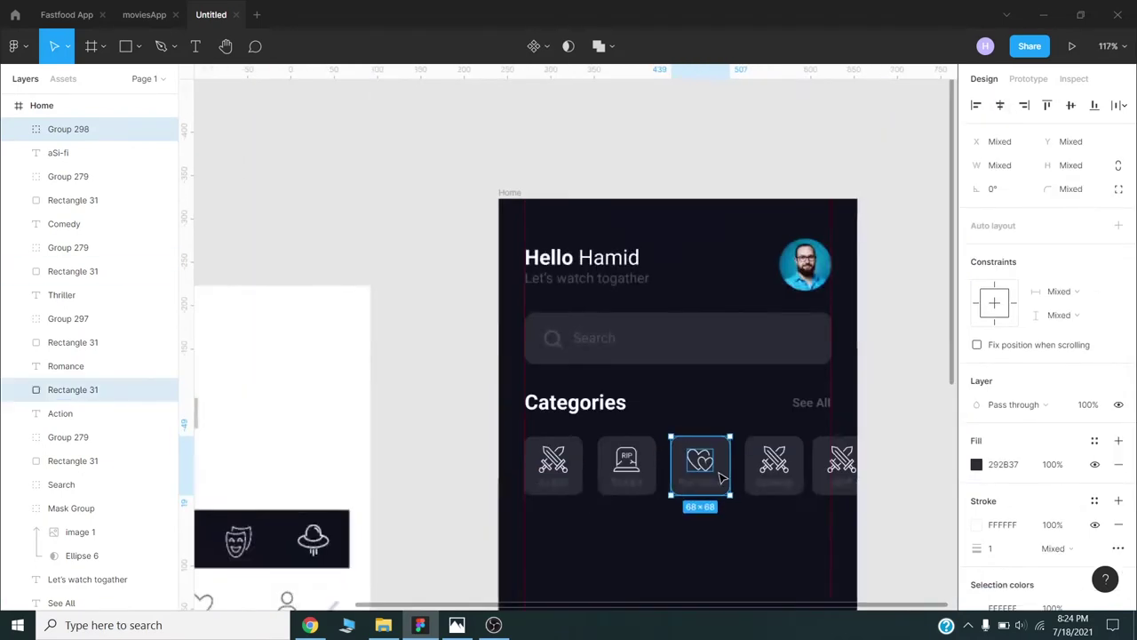
{"action": "scroll", "coordinate": [721, 478], "scroll_direction": "up", "scroll_amount": 1, "text": "ctrl"}
{"action": "scroll", "coordinate": [722, 478], "scroll_direction": "right", "scroll_amount": 3}
{"action": "left_click", "coordinate": [700, 431]}
{"action": "key", "text": "Delete"}
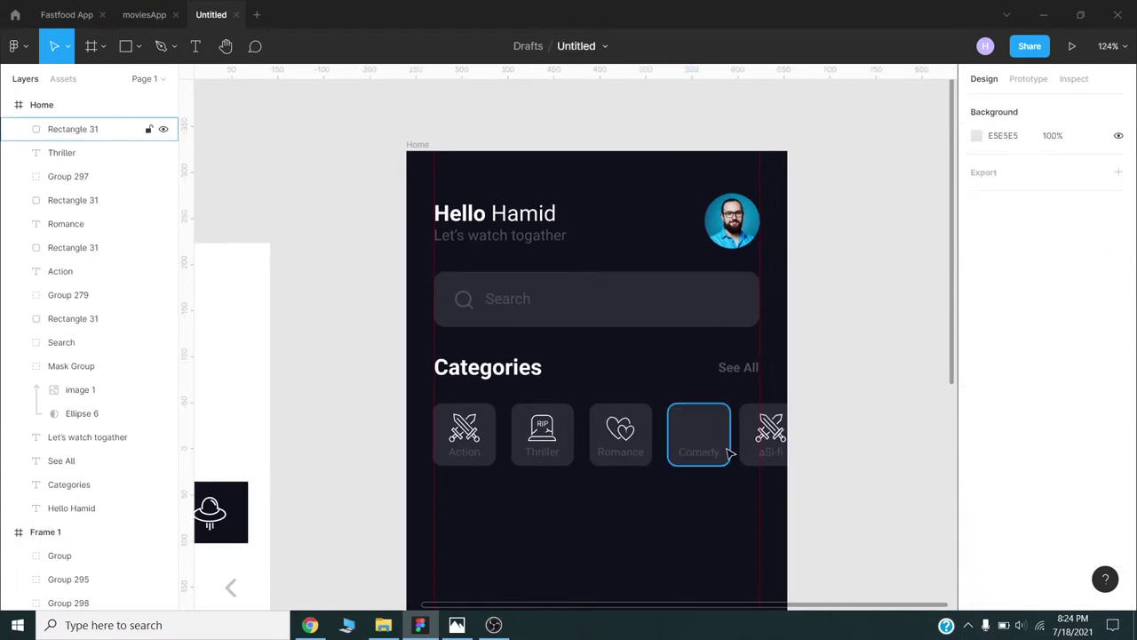
{"action": "key", "text": "ctrl+v"}
{"action": "left_click_drag", "start_coordinate": [566, 337], "coordinate": [699, 432]}
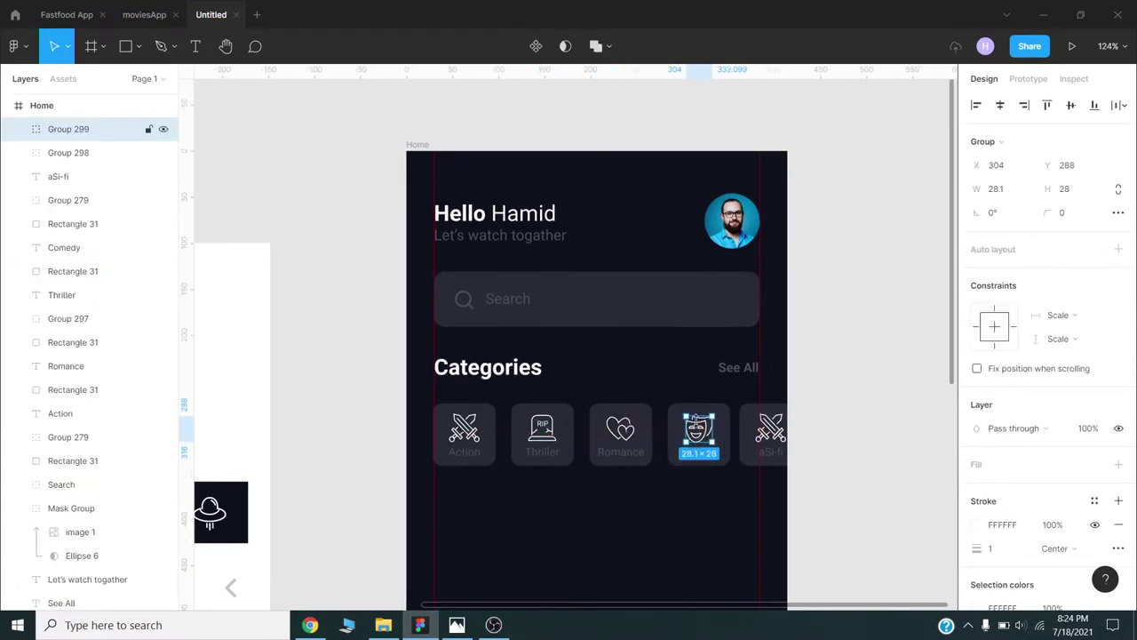
{"action": "left_click", "coordinate": [720, 449], "text": "shift"}
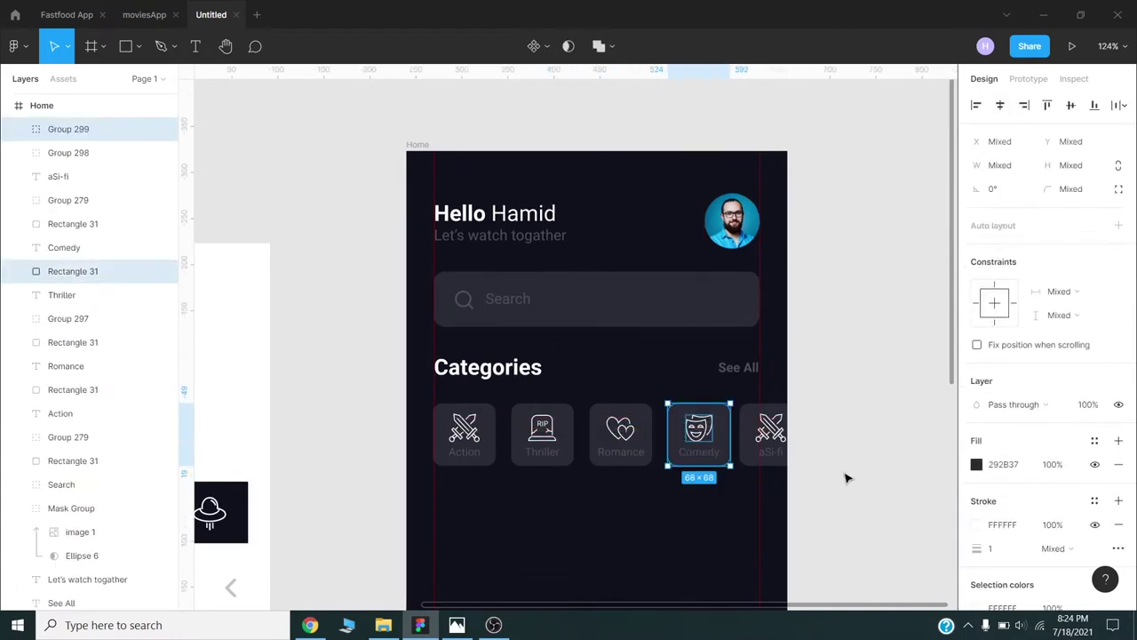
Step: Put the UFO icon on the aSi-fi card in place of the swords, centred
{"action": "left_click", "coordinate": [218, 515]}
{"action": "key", "text": "ctrl+c"}
{"action": "key", "text": "ctrl+v"}
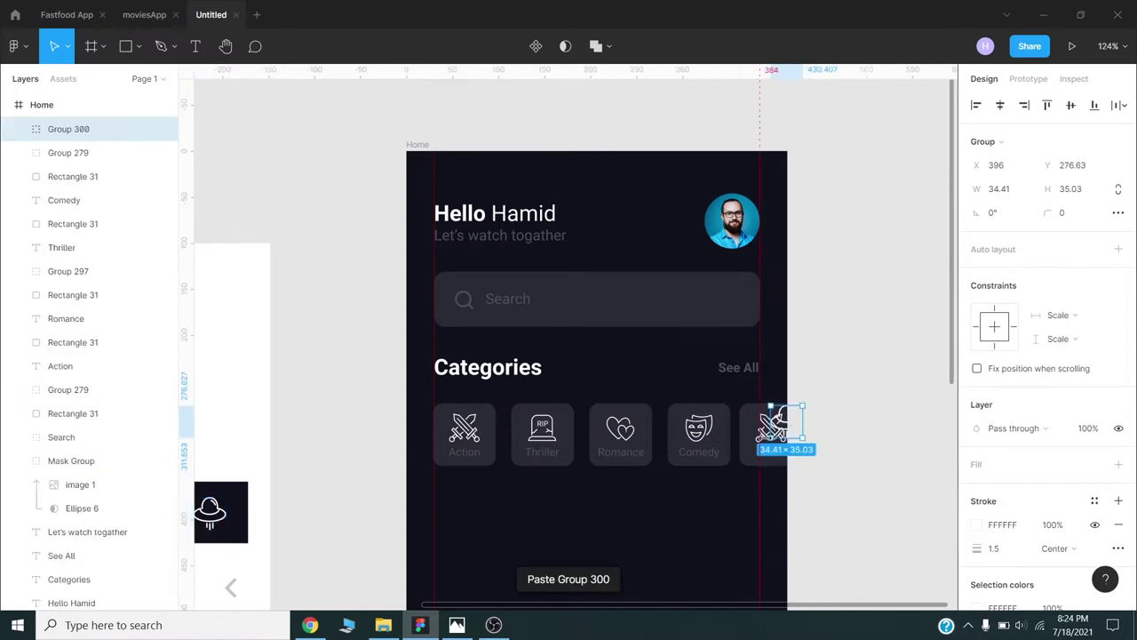
{"action": "key", "text": "Escape"}
{"action": "left_click", "coordinate": [769, 425]}
{"action": "key", "text": "Delete"}
{"action": "mouse_move", "coordinate": [779, 417]}
{"action": "left_mouse_down"}
{"action": "mouse_move", "coordinate": [760, 427]}
{"action": "mouse_move", "coordinate": [771, 435]}
{"action": "left_mouse_up"}
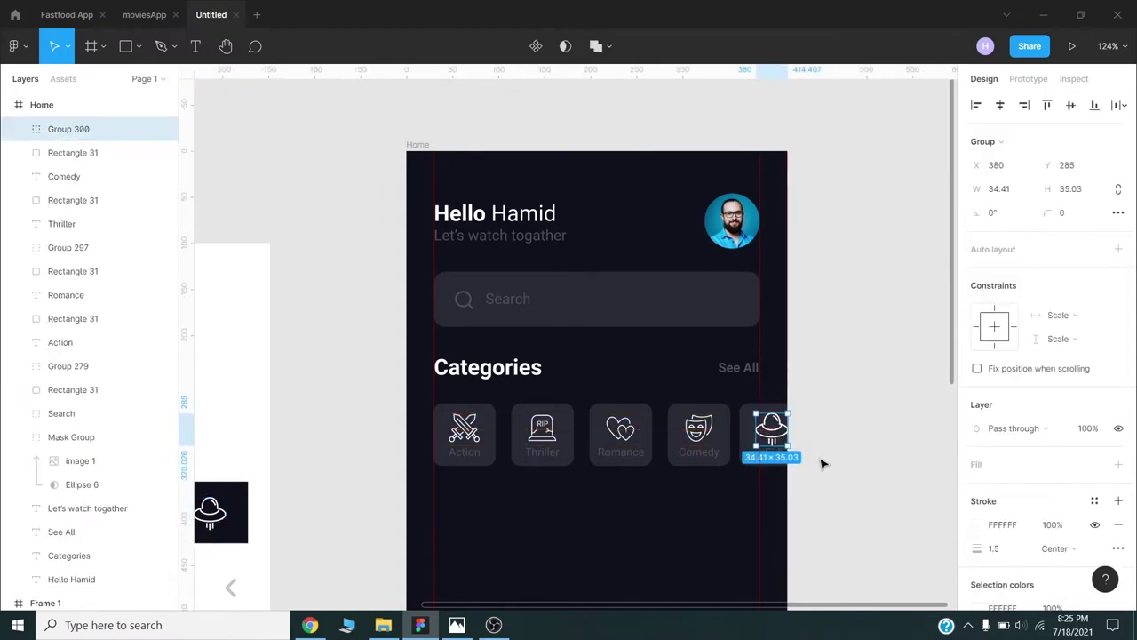
Step: Duplicate the Categories/See All row below the cards and retype the heading as New Movies
{"action": "left_click", "coordinate": [826, 463]}
{"action": "scroll", "coordinate": [826, 427], "scroll_direction": "down", "scroll_amount": 3}
{"action": "left_click", "coordinate": [499, 242]}
{"action": "left_click", "coordinate": [752, 241], "text": "shift"}
{"action": "left_click_drag", "start_coordinate": [524, 245], "coordinate": [525, 380]}
{"action": "double_click", "coordinate": [524, 380]}
{"action": "type", "text": "NEw"}
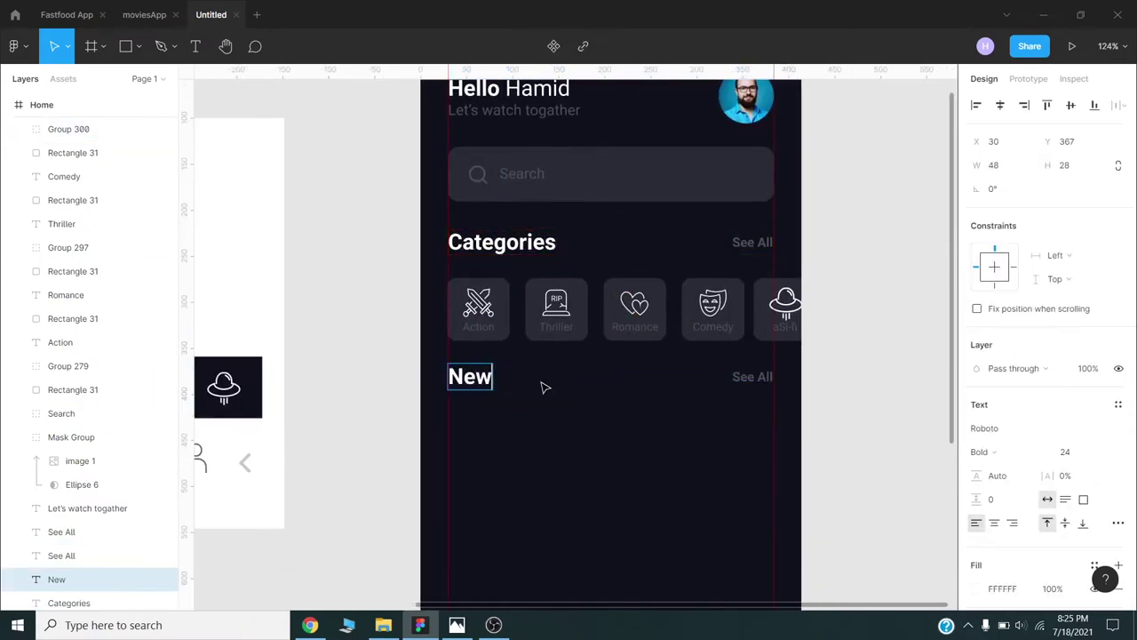
{"action": "key", "text": "Escape"}
Step: Draw a 138×190 placeholder rectangle below the New Movies heading
{"action": "scroll", "coordinate": [671, 413], "scroll_direction": "down", "scroll_amount": 1}
{"action": "scroll", "coordinate": [671, 413], "scroll_direction": "down", "scroll_amount": 1}
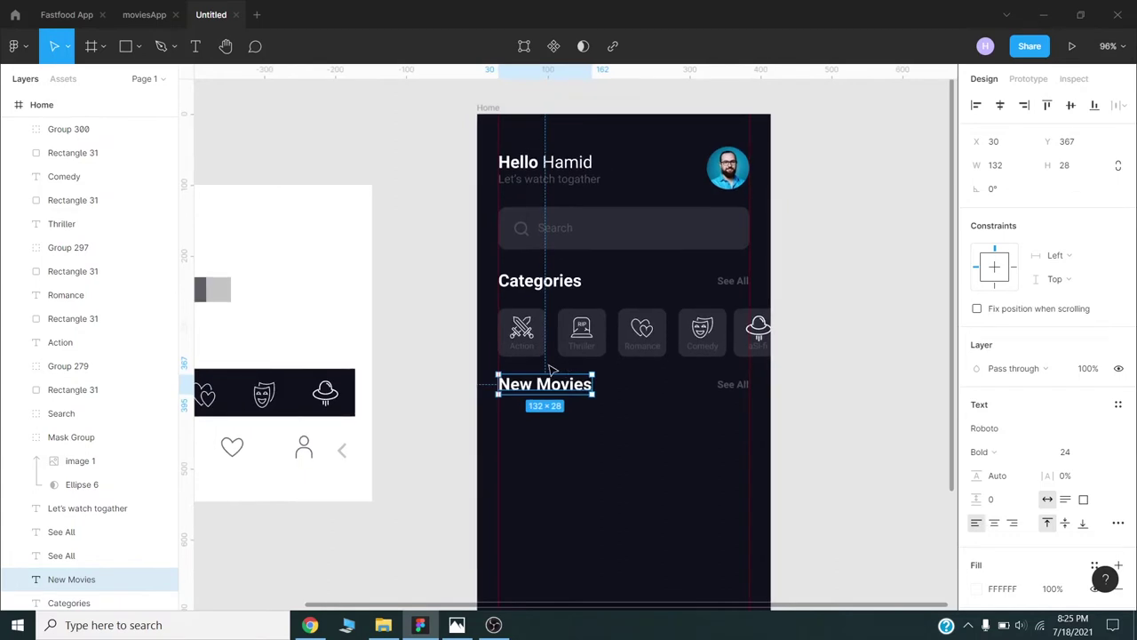
{"action": "left_click", "coordinate": [139, 51]}
{"action": "left_click", "coordinate": [85, 82]}
{"action": "left_click", "coordinate": [512, 475]}
{"action": "type", "text": "138"}
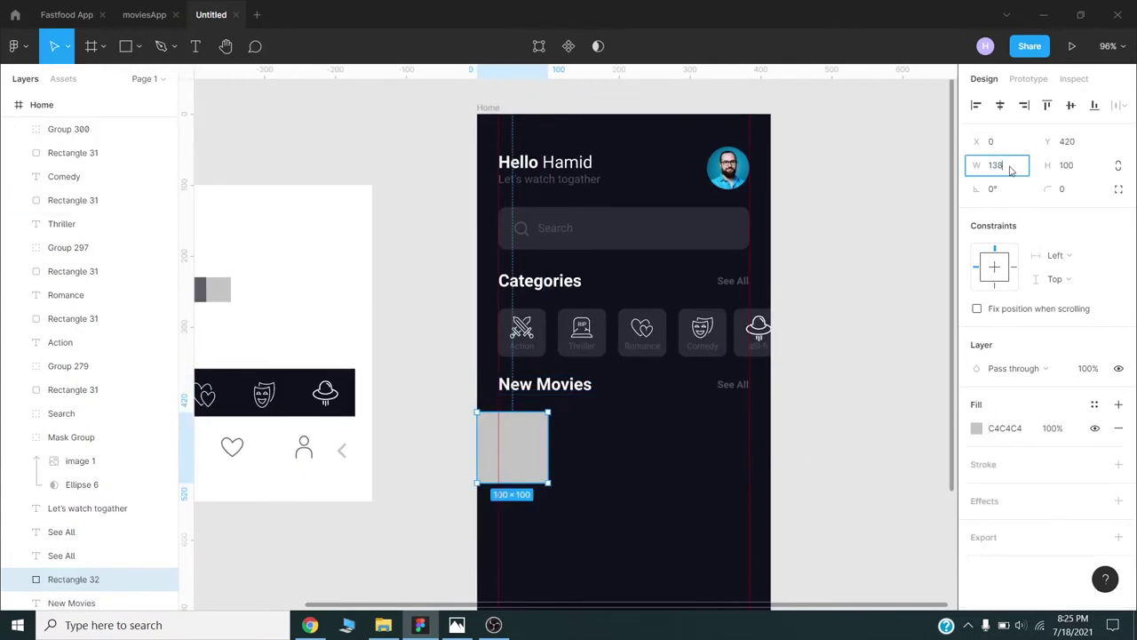
{"action": "key", "text": "Tab"}
{"action": "type", "text": "190"}
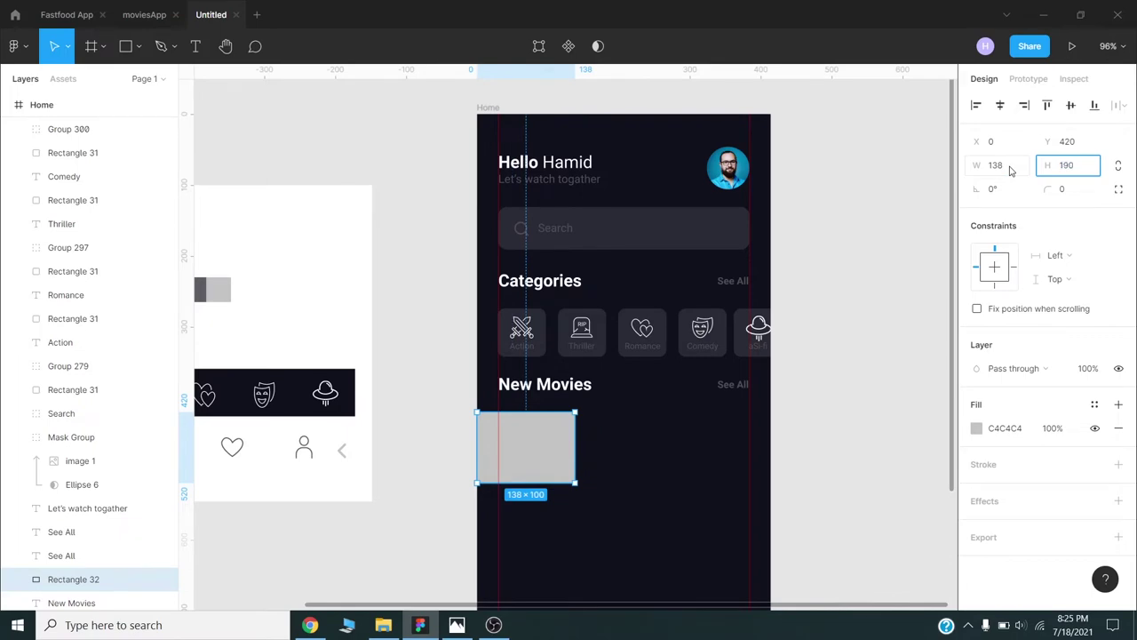
{"action": "key", "text": "Return"}
{"action": "scroll", "coordinate": [572, 310], "scroll_direction": "down", "scroll_amount": 2}
{"action": "left_click_drag", "start_coordinate": [540, 343], "coordinate": [563, 343]}
Step: Drag the downloaded Tomorrow War poster image onto the Home screen
{"action": "scroll", "coordinate": [563, 343], "scroll_direction": "up", "scroll_amount": 1}
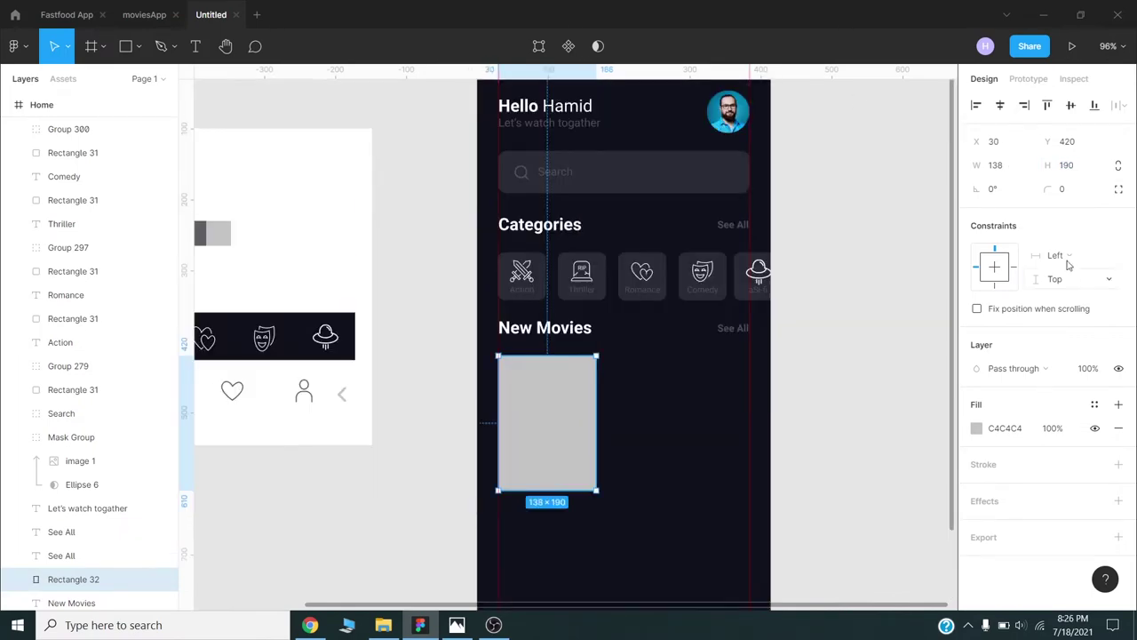
{"action": "scroll", "coordinate": [773, 310], "scroll_direction": "down", "scroll_amount": 2}
{"action": "left_click", "coordinate": [383, 625]}
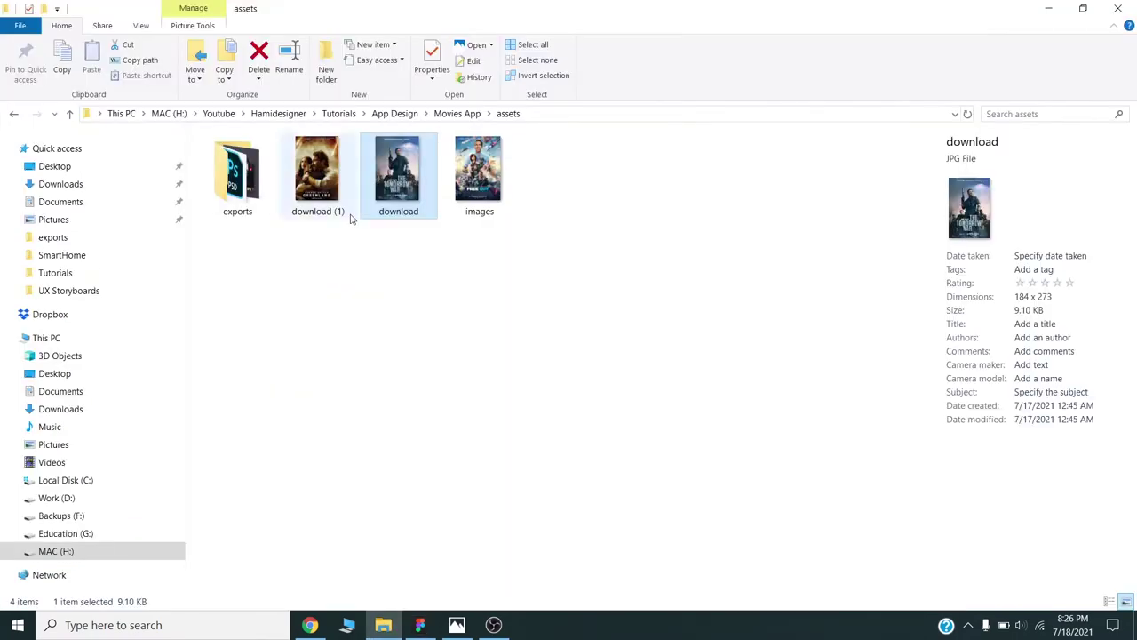
{"action": "mouse_move", "coordinate": [398, 173]}
{"action": "left_mouse_down"}
{"action": "mouse_move", "coordinate": [458, 488]}
{"action": "mouse_move", "coordinate": [421, 500]}
{"action": "left_mouse_up"}
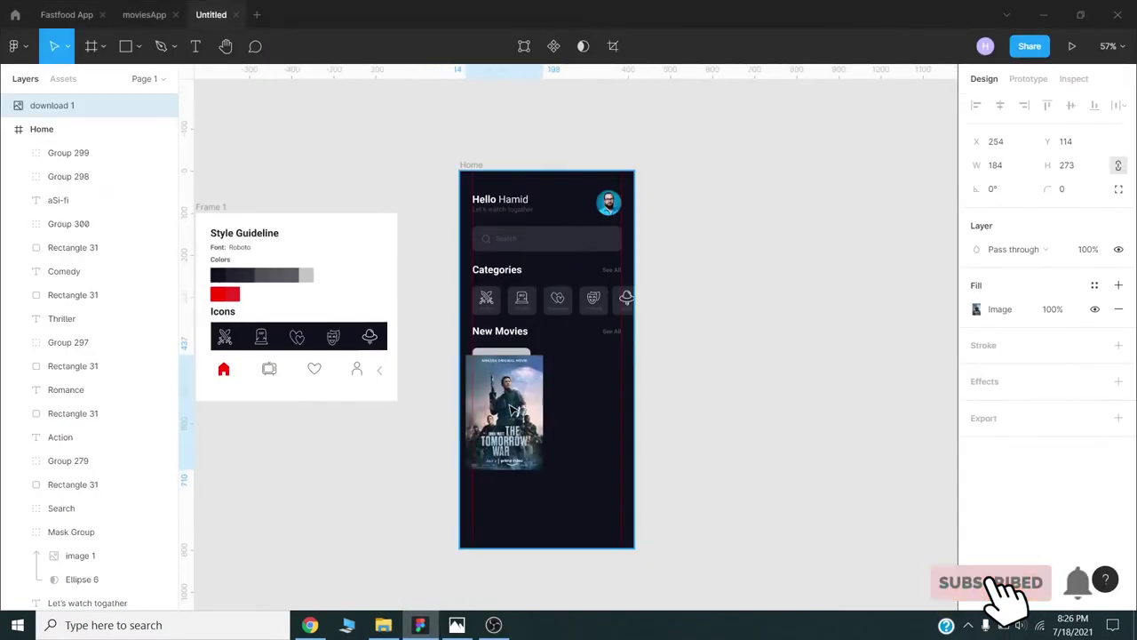
Step: Shrink the poster to card size and mask it with the rounded 138×190 rectangle
{"action": "scroll", "coordinate": [519, 427], "scroll_direction": "up", "scroll_amount": 2}
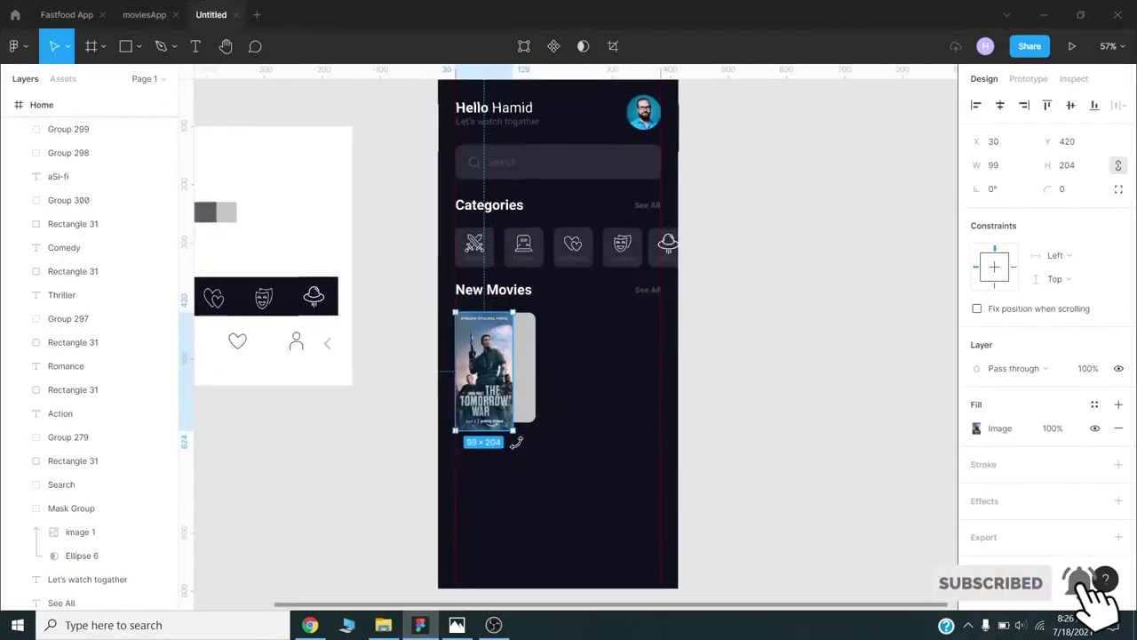
{"action": "scroll", "coordinate": [520, 426], "scroll_direction": "up", "scroll_amount": 5}
{"action": "left_click_drag", "start_coordinate": [663, 536], "coordinate": [582, 414]}
{"action": "scroll", "coordinate": [582, 414], "scroll_direction": "down", "scroll_amount": 3}
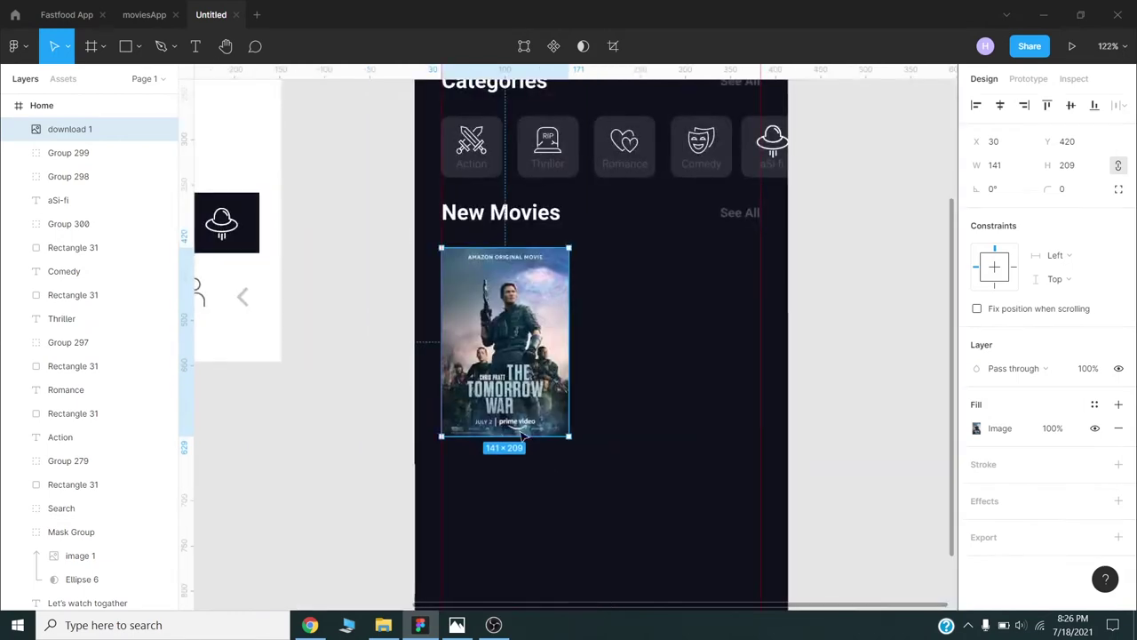
{"action": "right_click", "coordinate": [513, 346]}
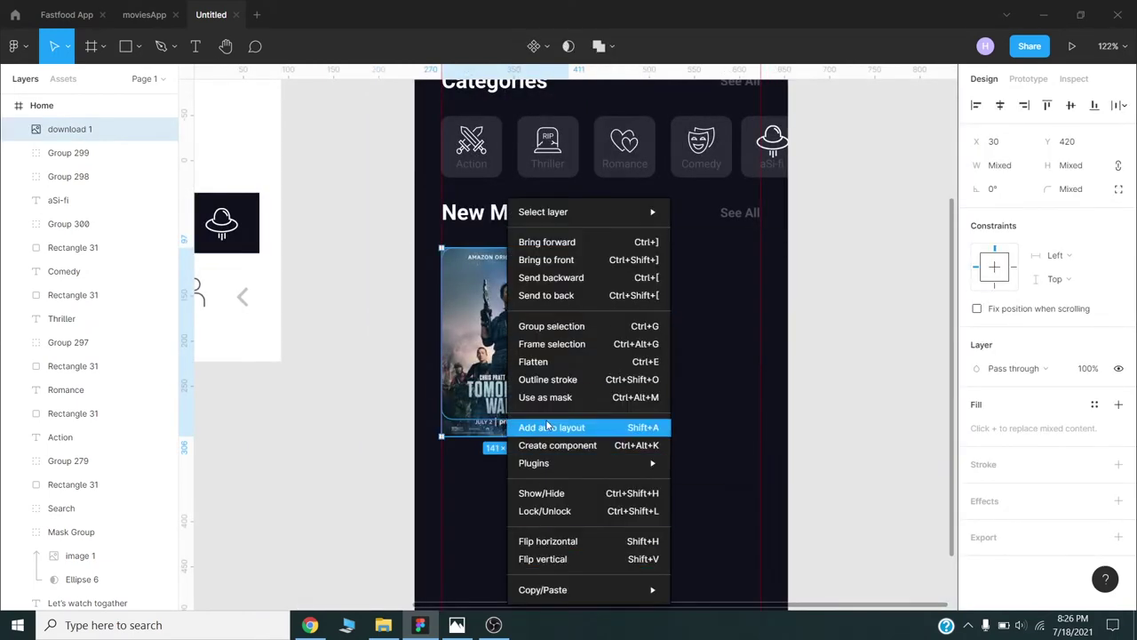
{"action": "left_click", "coordinate": [622, 397]}
{"action": "left_click", "coordinate": [738, 281]}
Step: Alt-drag a copy of the New Movies heading below the poster
{"action": "left_click", "coordinate": [497, 213]}
{"action": "left_click", "coordinate": [504, 338]}
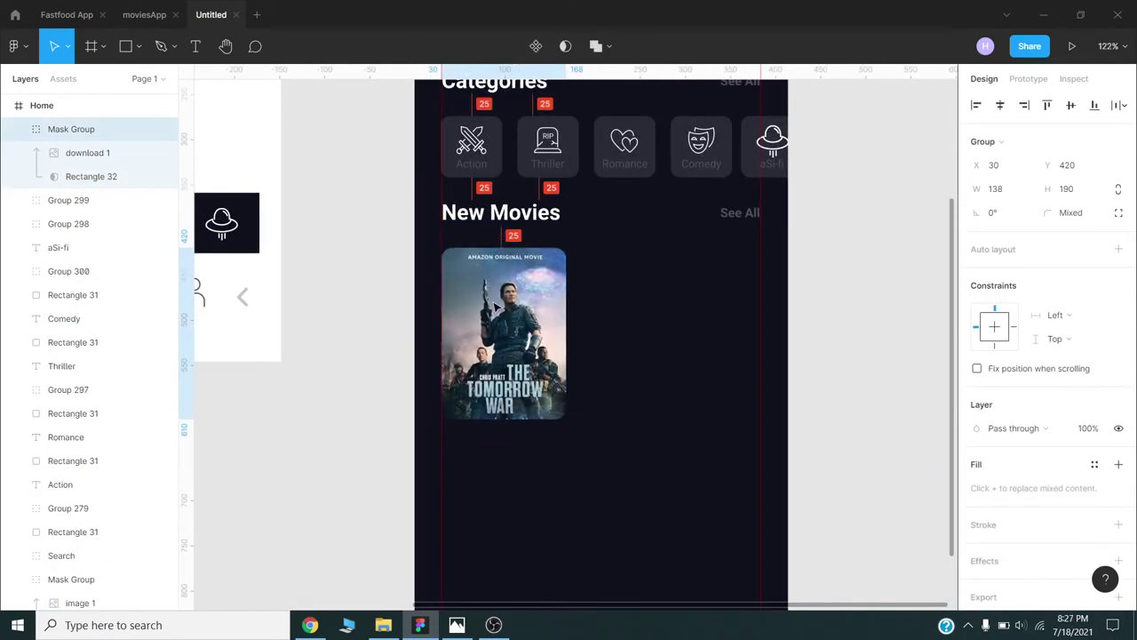
{"action": "left_click_drag", "start_coordinate": [472, 218], "coordinate": [465, 442]}
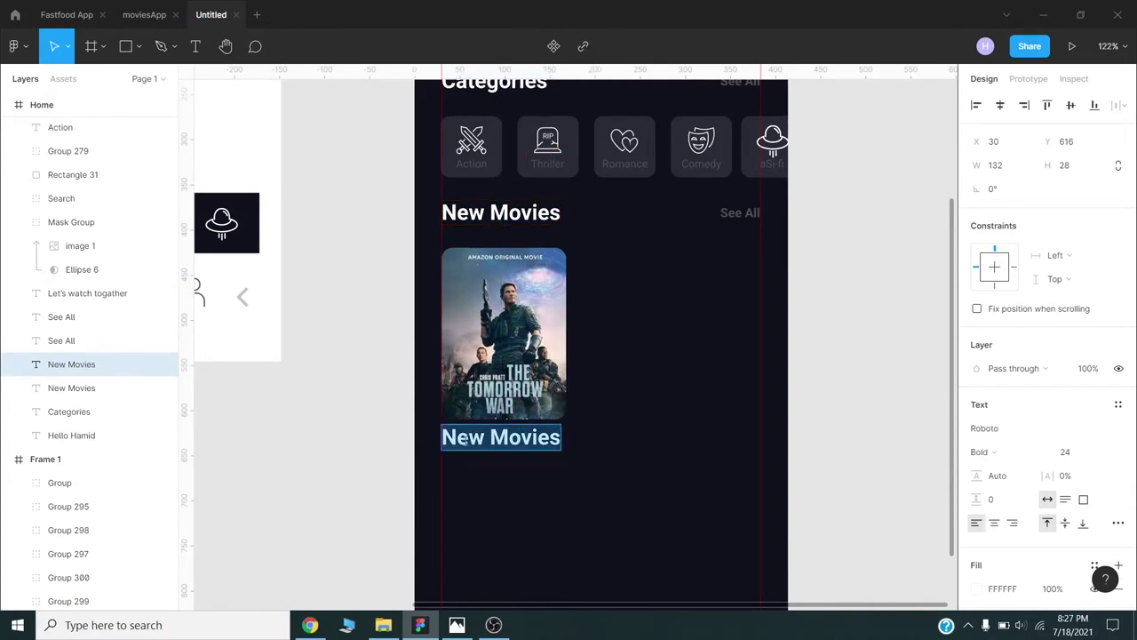
Step: Set the copied title text to size 18 and nudge it below the poster
{"action": "type", "text": "18"}
{"action": "key", "text": "Return"}
{"action": "type", "text": "The Tomorrow .."}
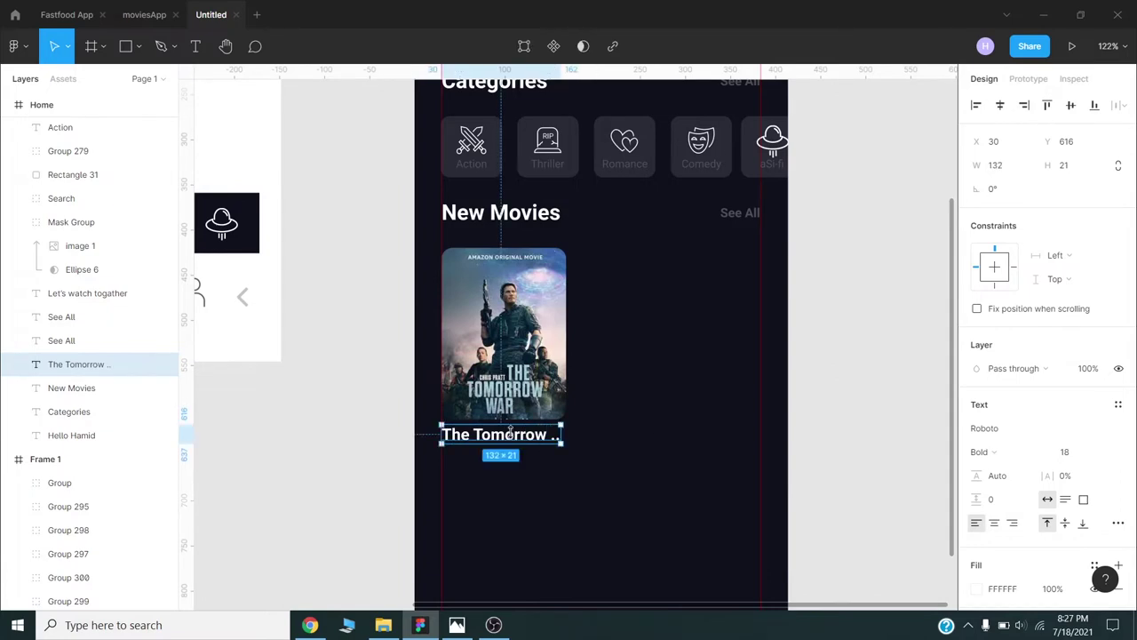
{"action": "left_click_drag", "start_coordinate": [521, 438], "coordinate": [511, 467]}
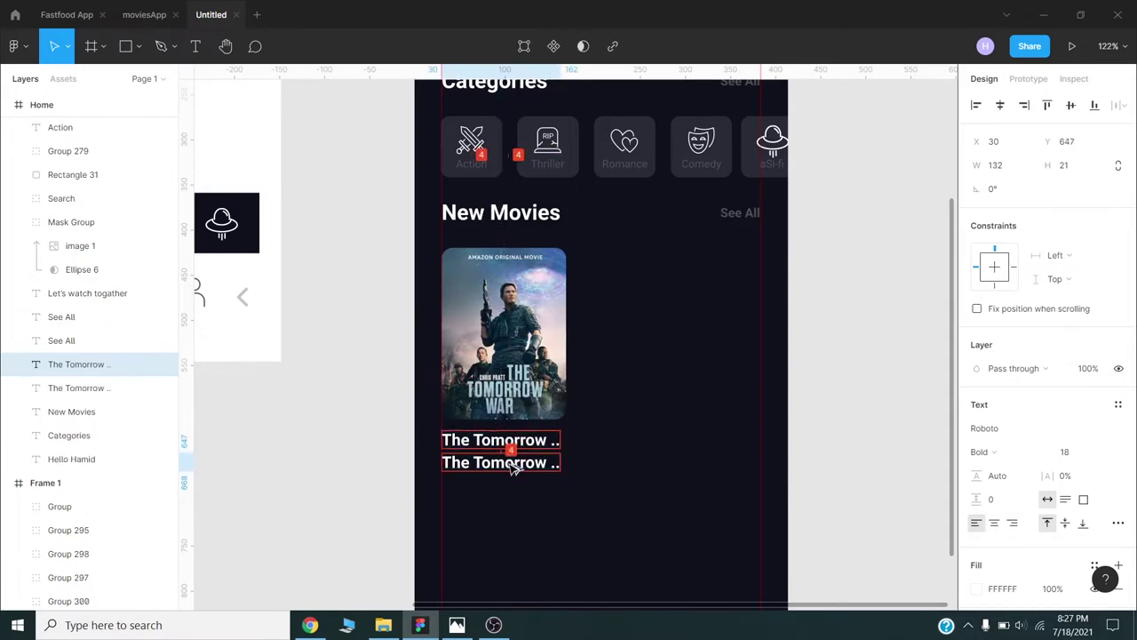
Step: Add an Action/War genre line in Medium weight, grey #4F5055, under the title
{"action": "key", "text": "Return"}
{"action": "type", "text": "Action/War"}
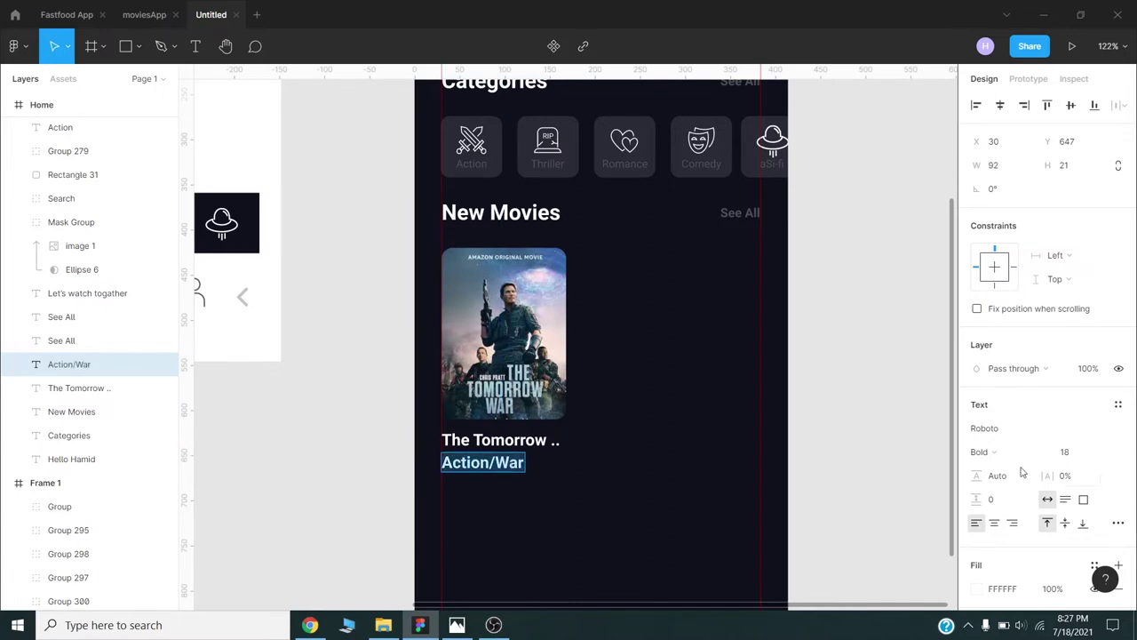
{"action": "left_click", "coordinate": [982, 451]}
{"action": "left_click", "coordinate": [1079, 458]}
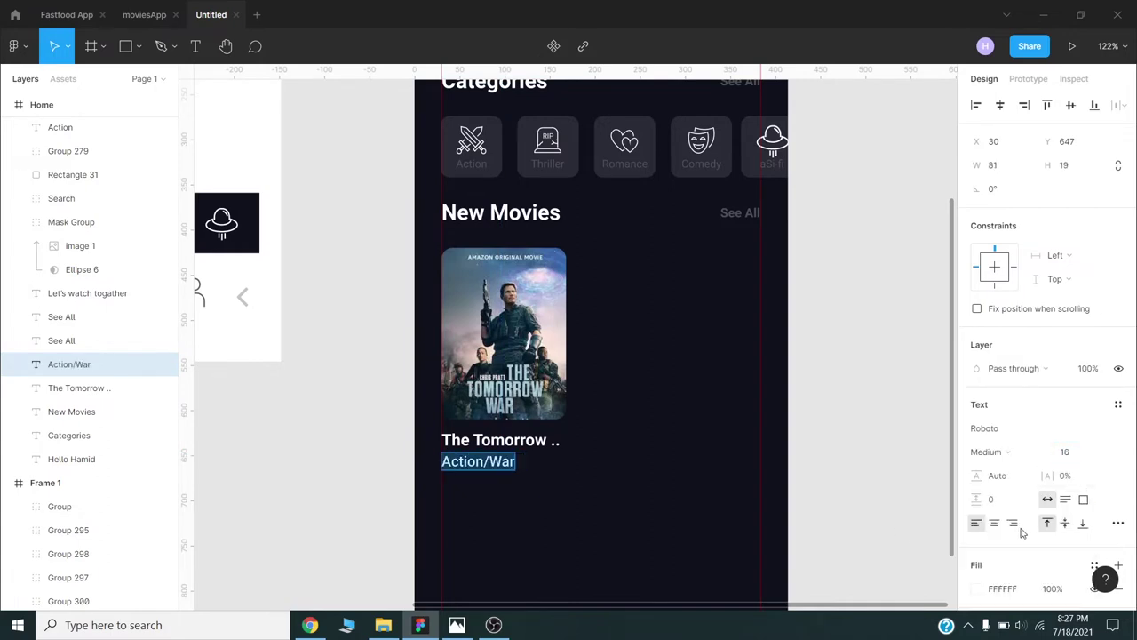
{"action": "scroll", "coordinate": [1022, 532], "scroll_direction": "down", "scroll_amount": 3}
{"action": "left_click", "coordinate": [977, 447]}
{"action": "left_click", "coordinate": [837, 538]}
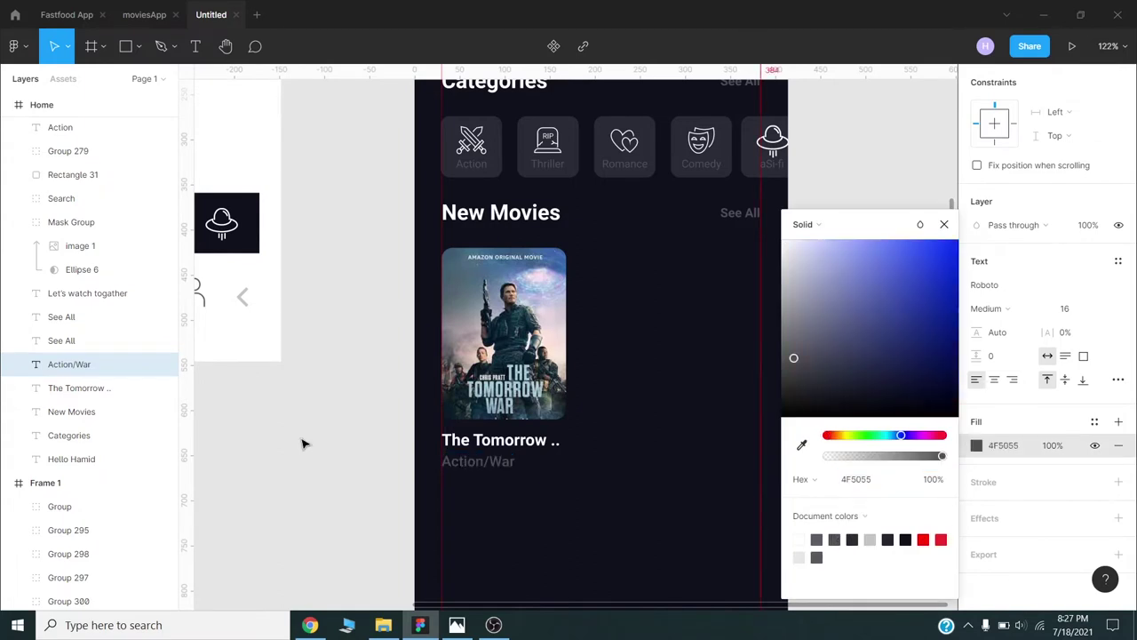
{"action": "key", "text": "Down"}
{"action": "key", "text": "Down"}
{"action": "key", "text": "Down"}
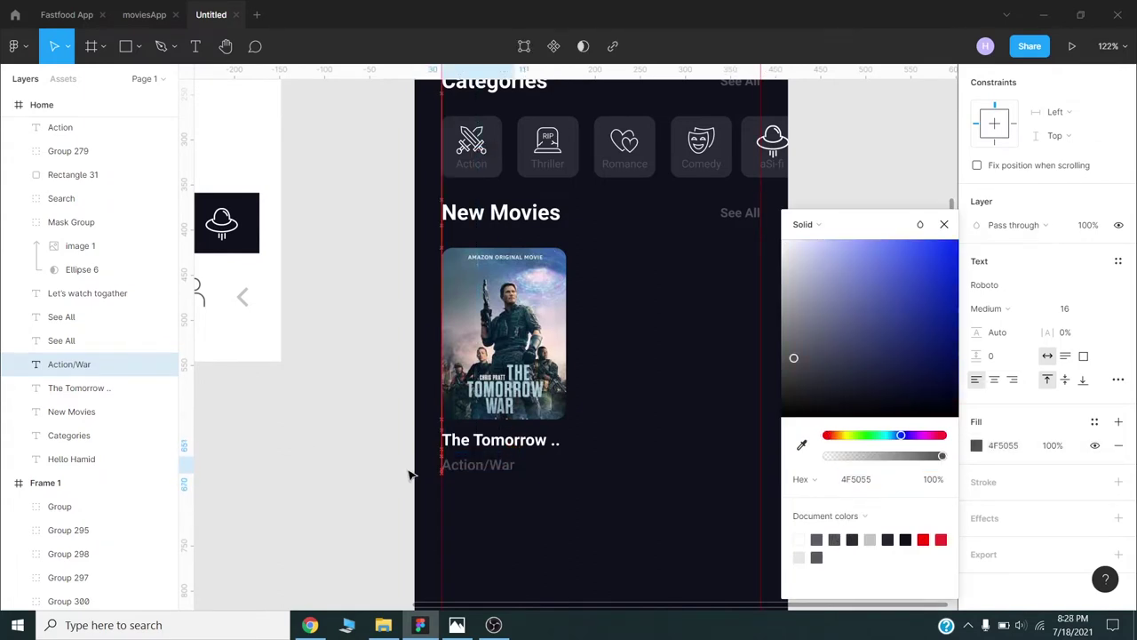
Step: Add a 6.7 rating line and draw a small star beside it
{"action": "left_click_drag", "start_coordinate": [479, 468], "coordinate": [466, 489]}
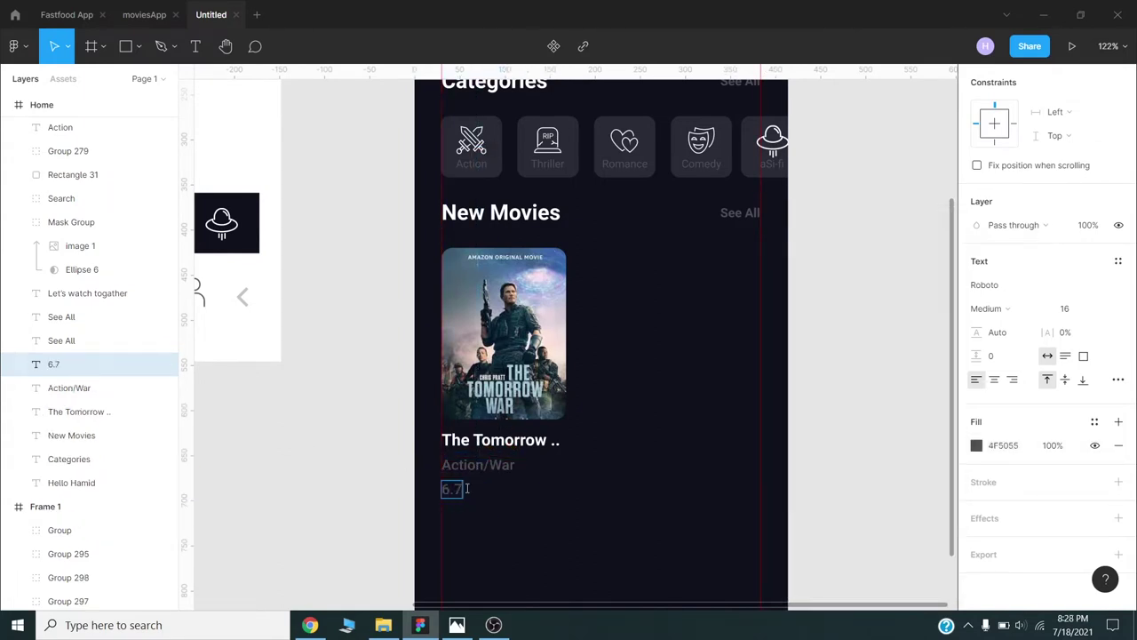
{"action": "key", "text": "Escape"}
{"action": "left_click", "coordinate": [138, 49]}
{"action": "left_click", "coordinate": [89, 177]}
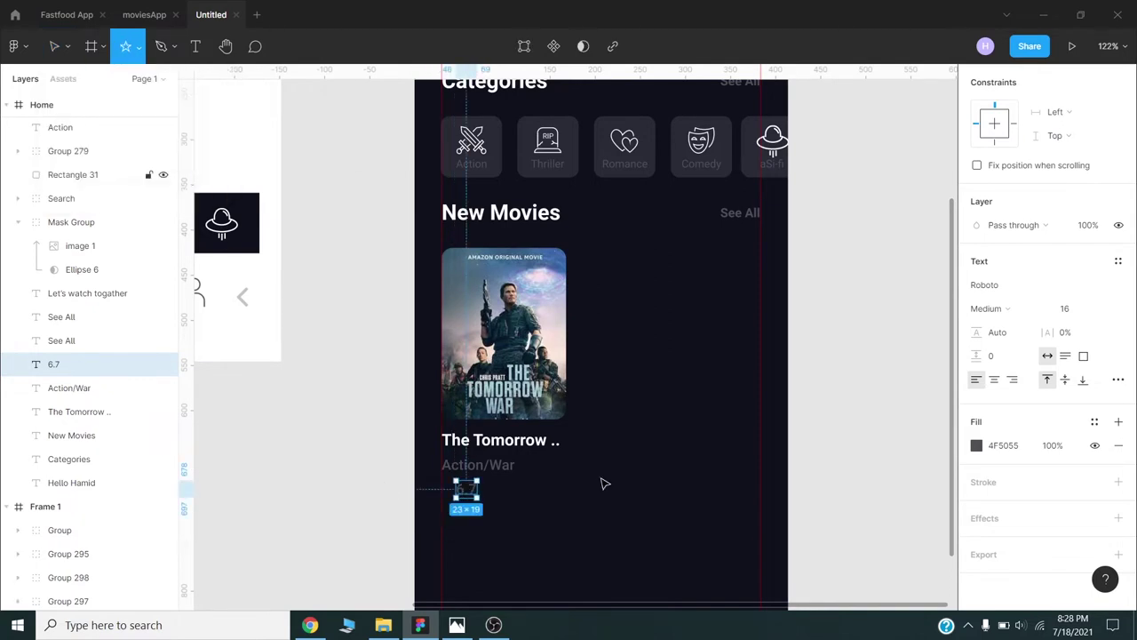
{"action": "scroll", "coordinate": [451, 512], "scroll_direction": "up", "scroll_amount": 5}
{"action": "left_click_drag", "start_coordinate": [422, 433], "coordinate": [455, 466]}
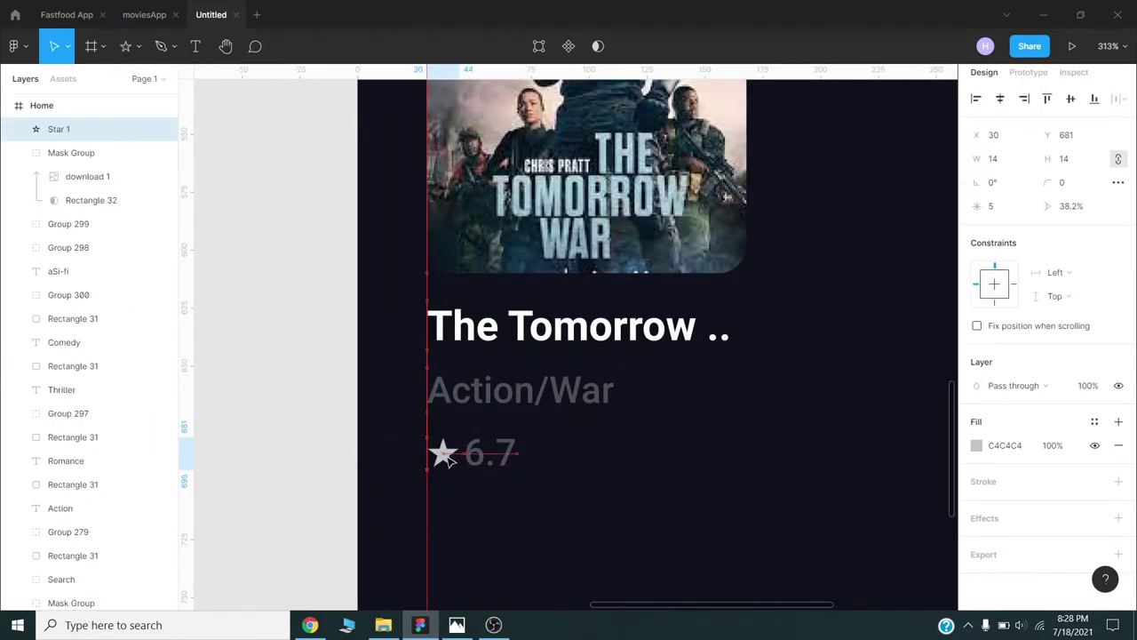
Step: Fill the star a saturated yellow
{"action": "left_click", "coordinate": [974, 452]}
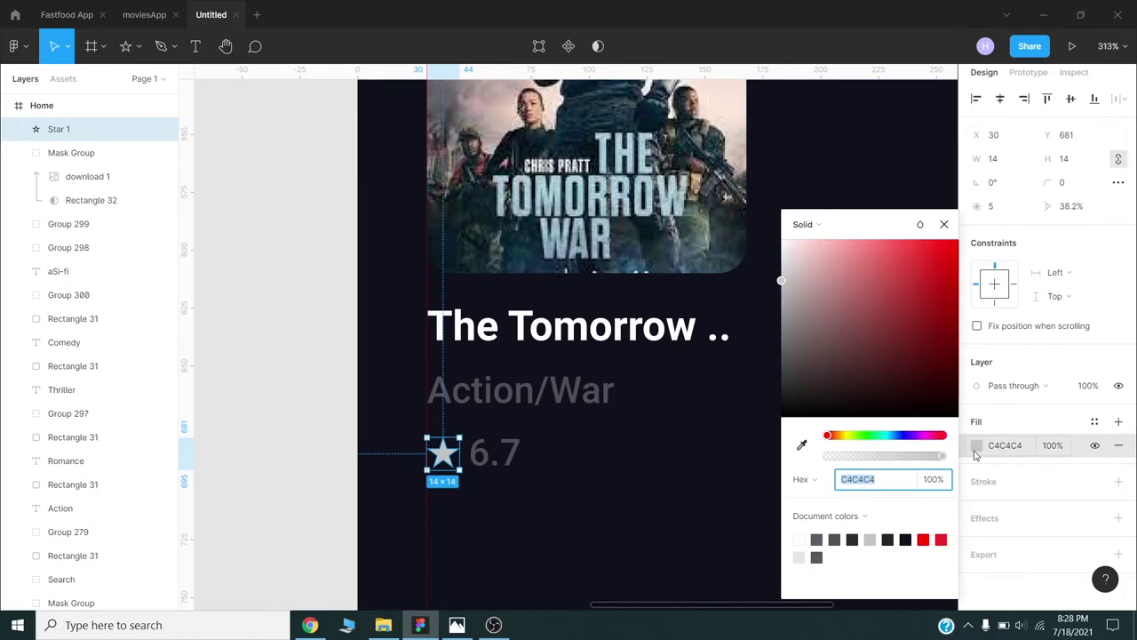
{"action": "left_click", "coordinate": [840, 435]}
{"action": "left_click", "coordinate": [958, 258]}
{"action": "left_click", "coordinate": [500, 461]}
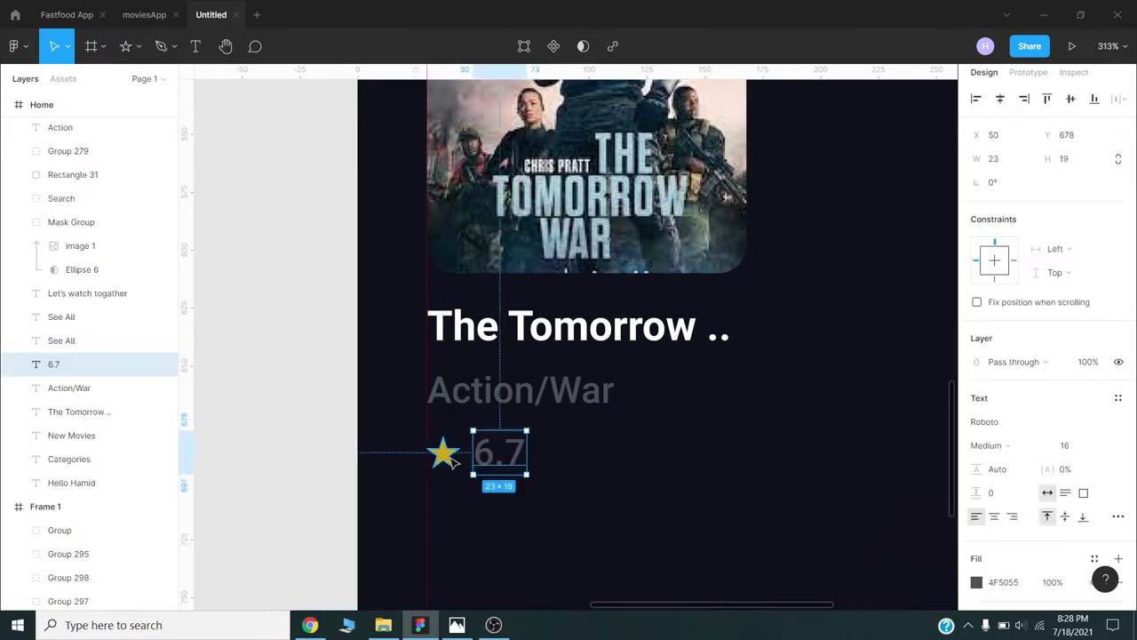
{"action": "left_click", "coordinate": [442, 454], "text": "shift"}
Step: Select the star with the 6.7 rating, then the whole movie card
{"action": "scroll", "coordinate": [373, 387], "scroll_direction": "down", "scroll_amount": 3}
{"action": "scroll", "coordinate": [373, 388], "scroll_direction": "down", "scroll_amount": 3}
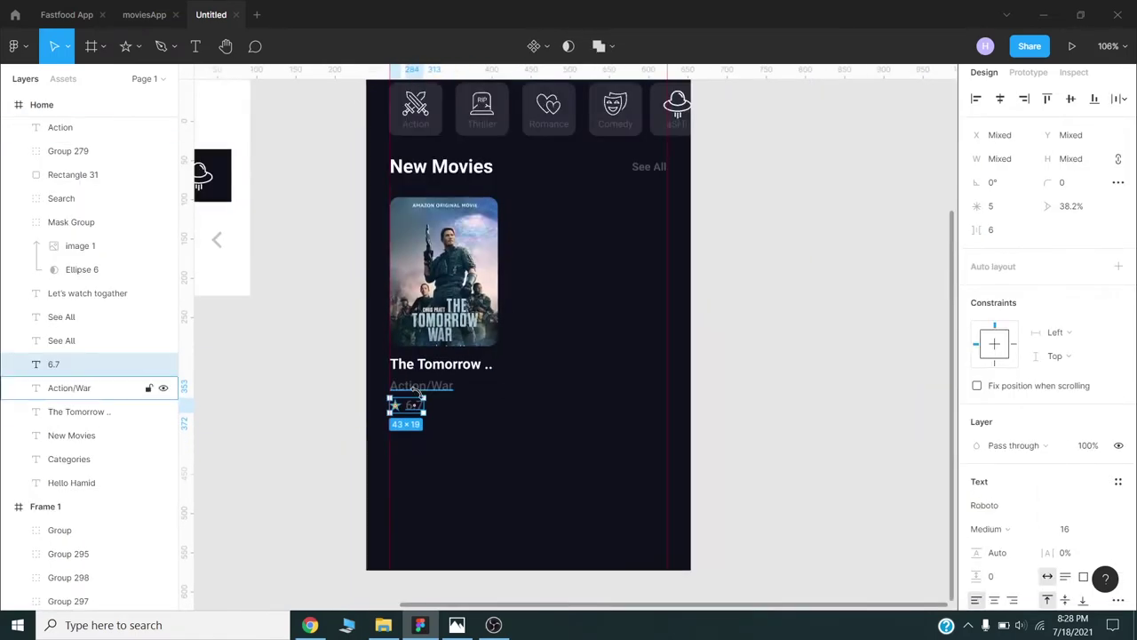
{"action": "scroll", "coordinate": [426, 375], "scroll_direction": "up", "scroll_amount": 3}
{"action": "left_click", "coordinate": [426, 376]}
{"action": "left_click", "coordinate": [432, 457]}
{"action": "left_click_drag", "start_coordinate": [431, 456], "coordinate": [378, 420]}
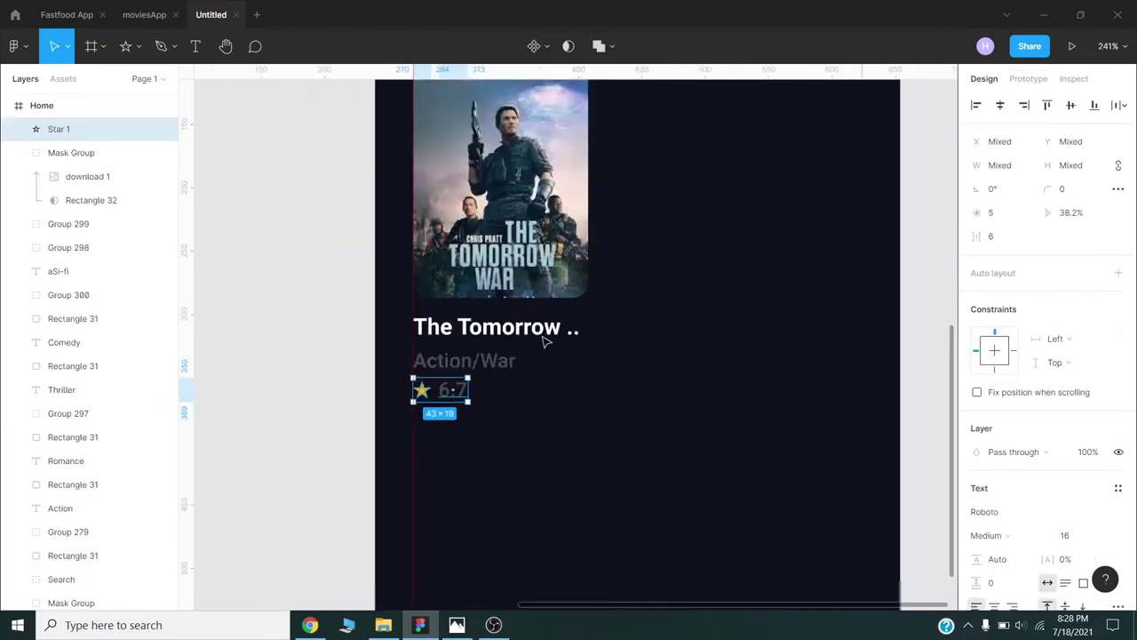
{"action": "scroll", "coordinate": [533, 346], "scroll_direction": "down", "scroll_amount": 3}
{"action": "left_click_drag", "start_coordinate": [523, 277], "coordinate": [365, 526]}
Step: Group the movie card and make three evenly spaced copies under New Movies
{"action": "key", "text": "ctrl+g"}
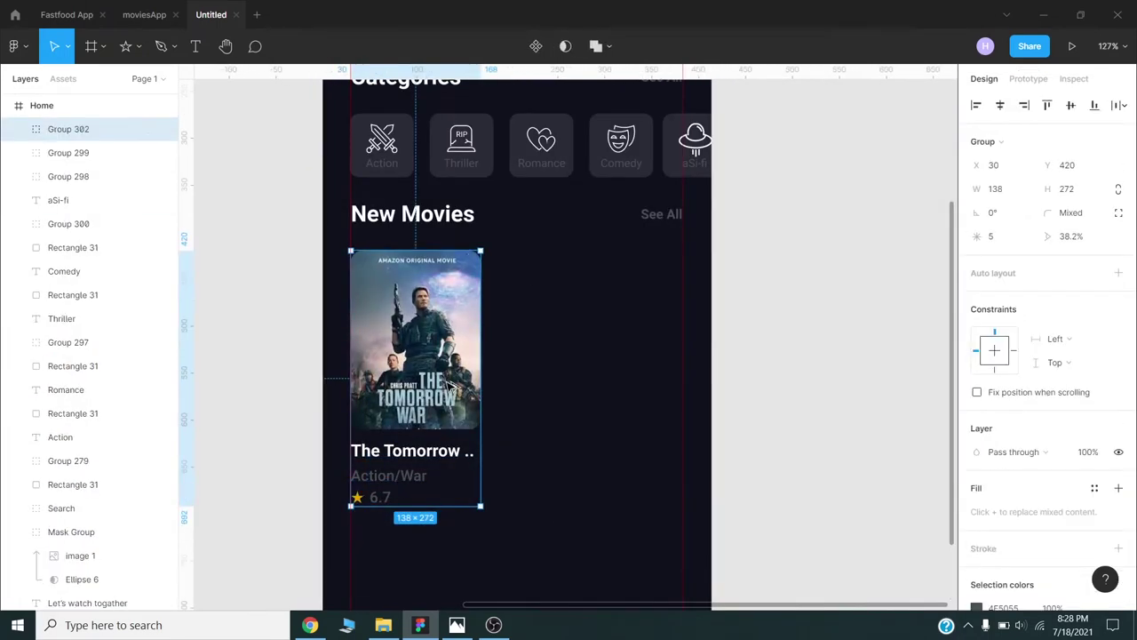
{"action": "left_click_drag", "start_coordinate": [400, 346], "coordinate": [692, 346]}
{"action": "left_click", "coordinate": [68, 152], "text": "shift"}
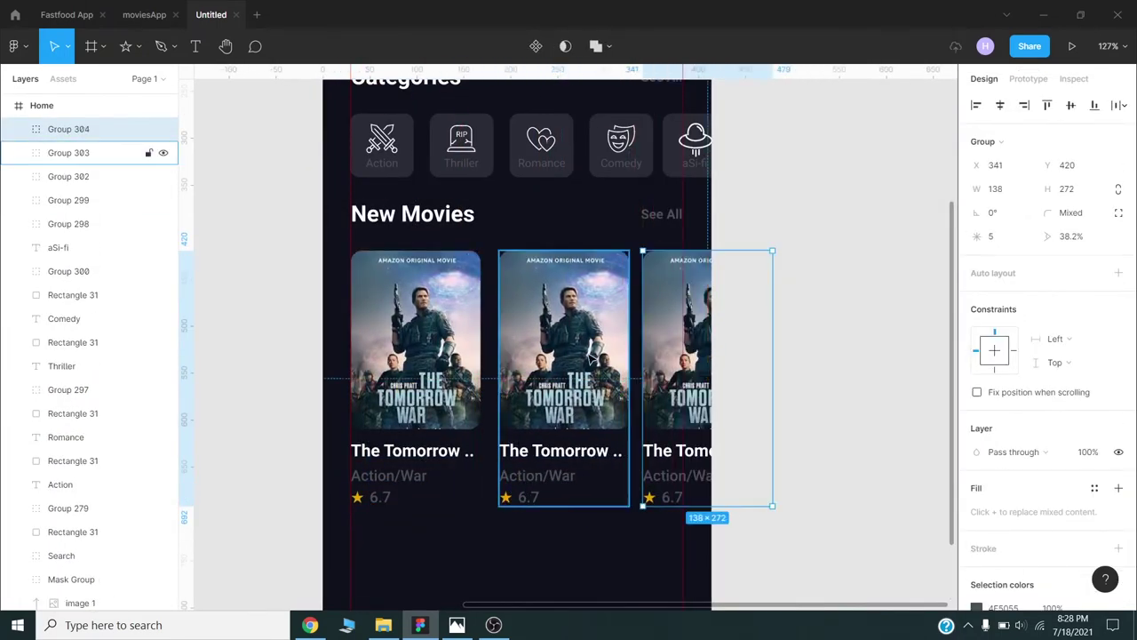
{"action": "left_click", "coordinate": [68, 176], "text": "shift"}
{"action": "left_click", "coordinate": [1121, 105]}
{"action": "left_click", "coordinate": [977, 170]}
{"action": "left_click", "coordinate": [819, 421]}
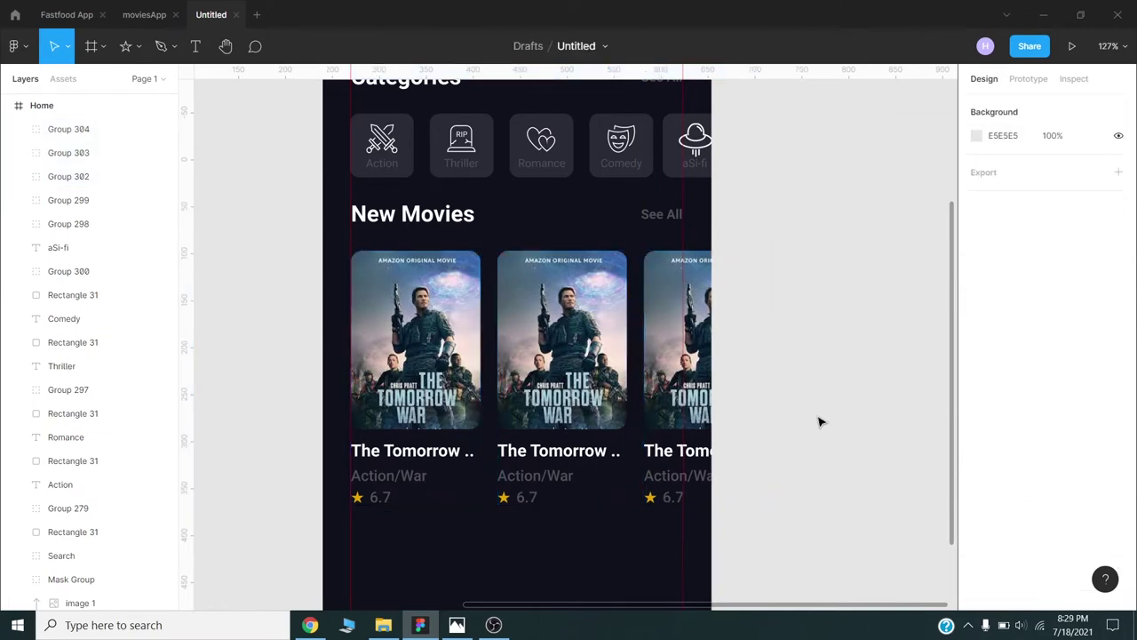
Step: Drop a new poster image from File Explorer into the second card's mask group
{"action": "scroll", "coordinate": [820, 421], "scroll_direction": "down", "scroll_amount": 3}
{"action": "left_click", "coordinate": [68, 152]}
{"action": "double_click", "coordinate": [628, 404]}
{"action": "left_click", "coordinate": [96, 225]}
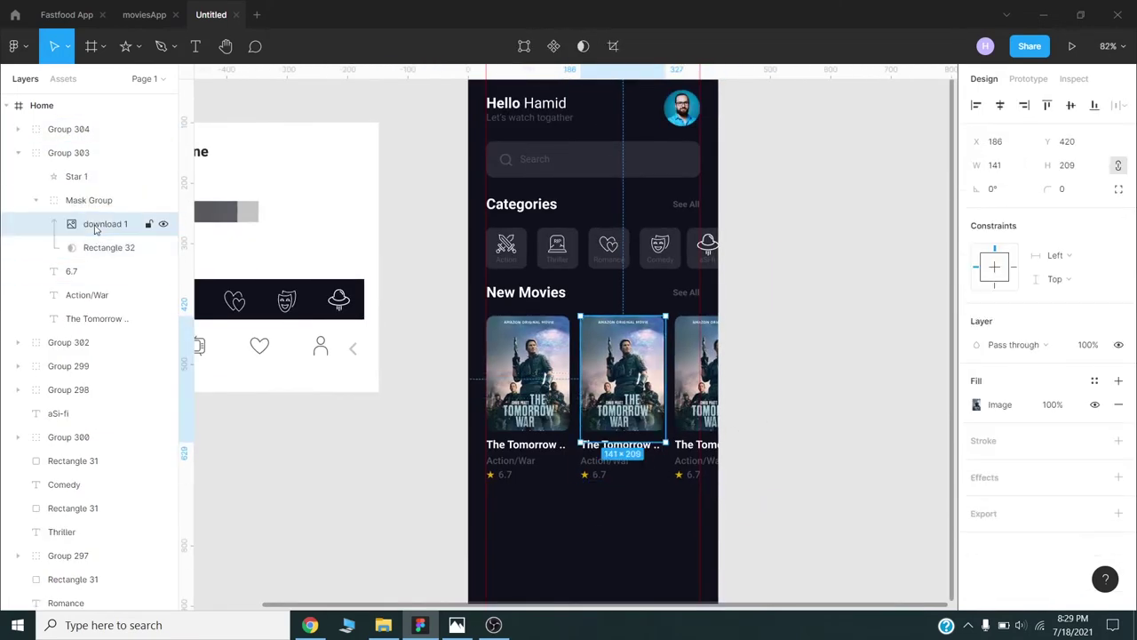
{"action": "left_click", "coordinate": [478, 173]}
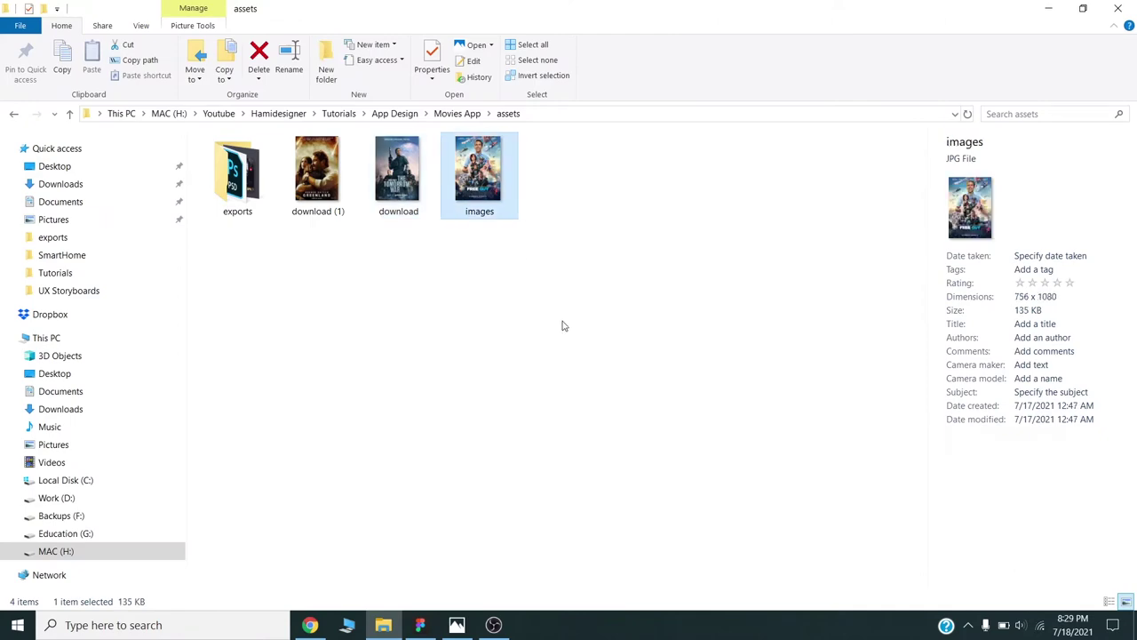
{"action": "left_click_drag", "start_coordinate": [478, 173], "coordinate": [633, 422]}
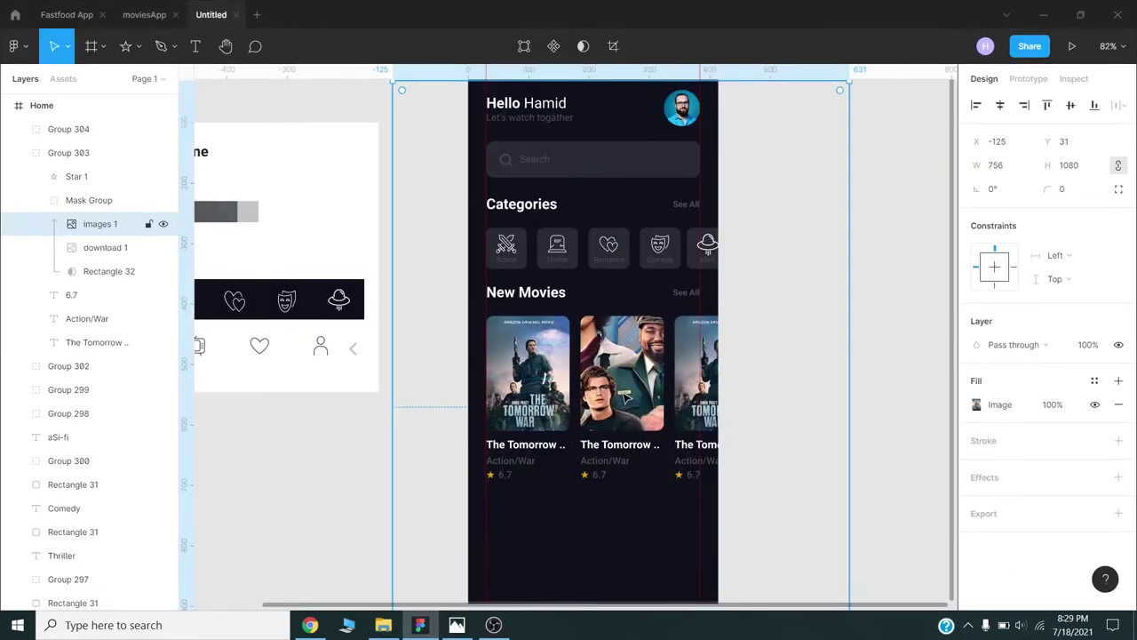
Step: Scale the new poster to fit the second card and delete the old download 1 layer
{"action": "scroll", "coordinate": [832, 188], "scroll_direction": "up", "scroll_amount": 4}
{"action": "left_click_drag", "start_coordinate": [848, 272], "coordinate": [741, 446]}
{"action": "scroll", "coordinate": [634, 362], "scroll_direction": "down", "scroll_amount": 5}
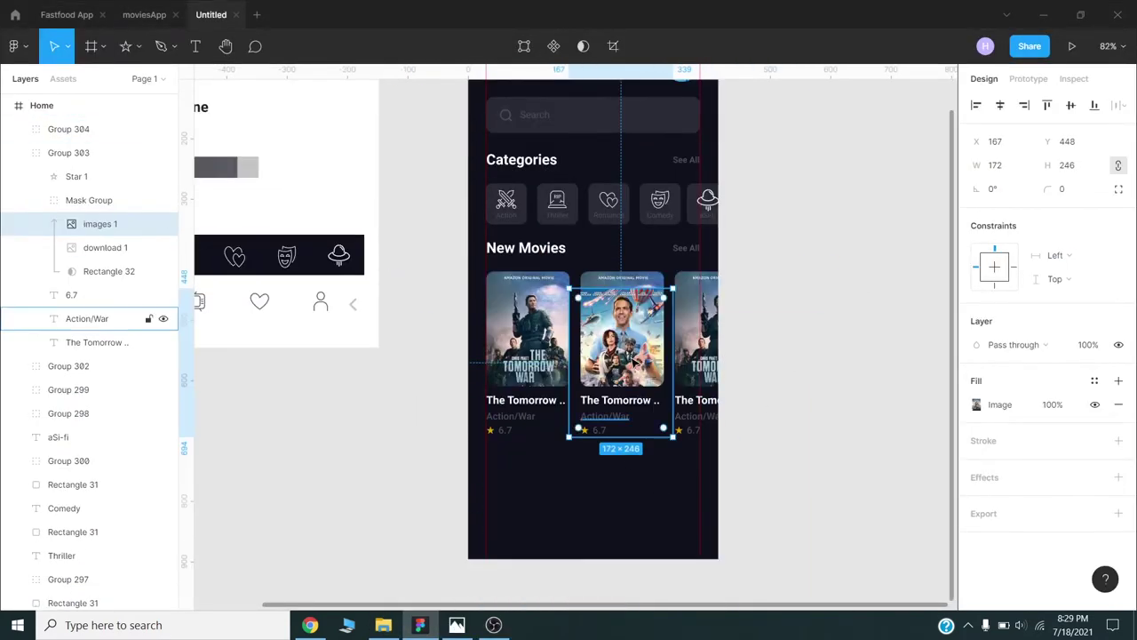
{"action": "left_click_drag", "start_coordinate": [633, 361], "coordinate": [636, 355]}
{"action": "left_click", "coordinate": [99, 247]}
{"action": "key", "text": "Delete"}
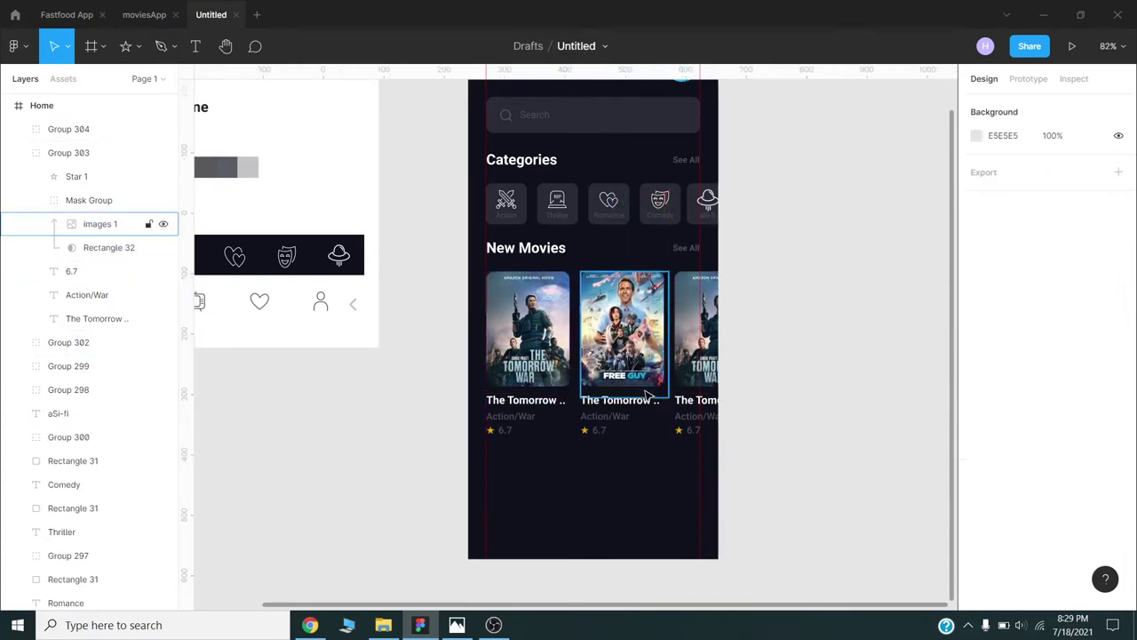
Step: Drop download (1) into the third card's mask and resize it to fit
{"action": "scroll", "coordinate": [651, 394], "scroll_direction": "up", "scroll_amount": 5, "text": "ctrl"}
{"action": "scroll", "coordinate": [657, 395], "scroll_direction": "down", "scroll_amount": 3, "text": "ctrl"}
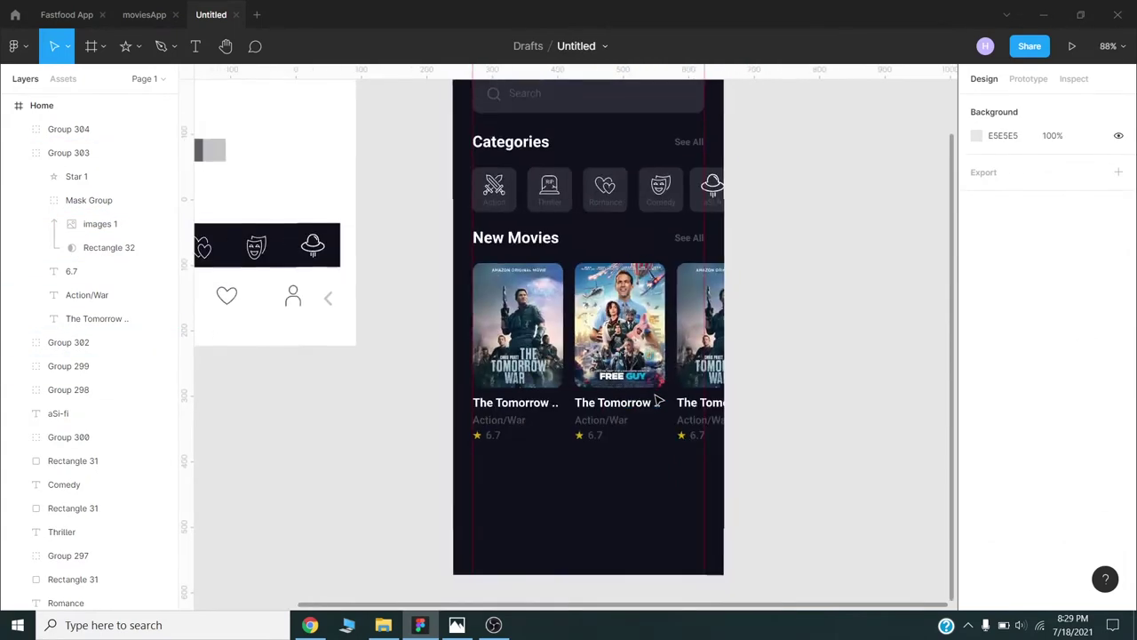
{"action": "left_click", "coordinate": [716, 353]}
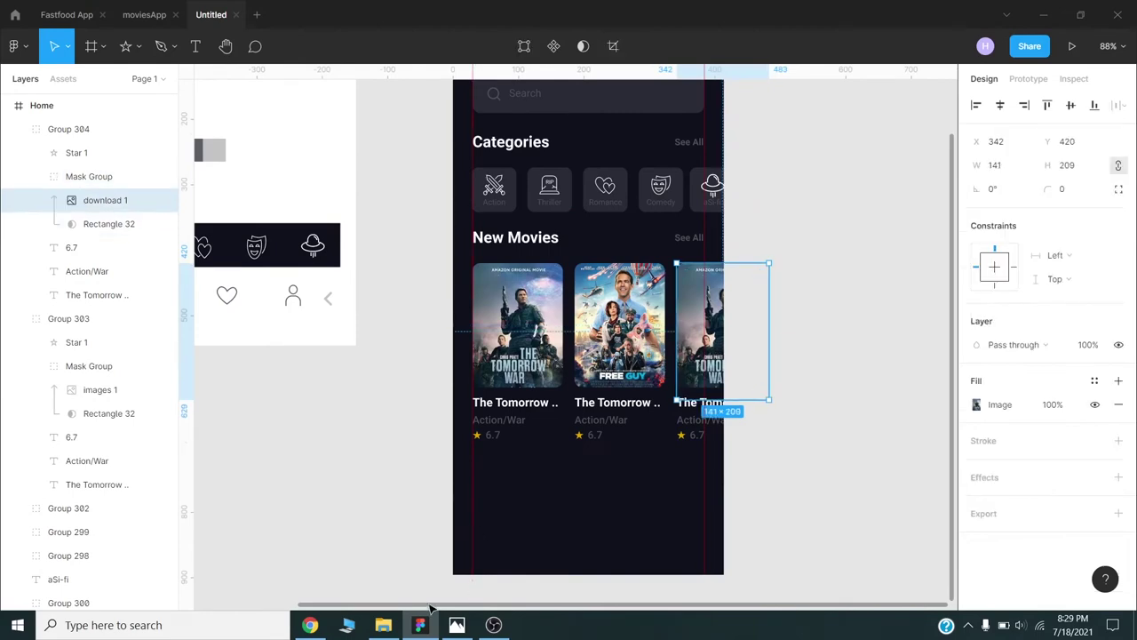
{"action": "left_click", "coordinate": [383, 624]}
{"action": "left_click_drag", "start_coordinate": [315, 165], "coordinate": [706, 338]}
{"action": "left_click_drag", "start_coordinate": [768, 429], "coordinate": [755, 411]}
{"action": "left_click_drag", "start_coordinate": [702, 333], "coordinate": [706, 319]}
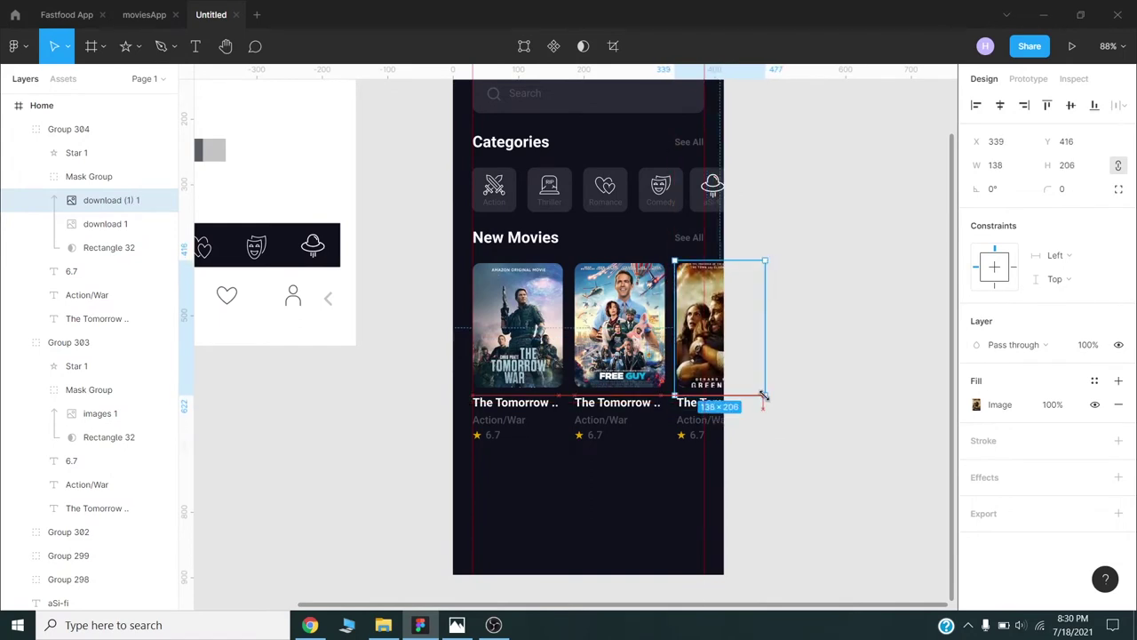
{"action": "scroll", "coordinate": [764, 391], "scroll_direction": "up", "scroll_amount": 5}
Step: Retitle the second and third cards 'Free Guy' and 'Greeland' and select Free Guy's rating
{"action": "double_click", "coordinate": [577, 401]}
{"action": "type", "text": "Free Guy"}
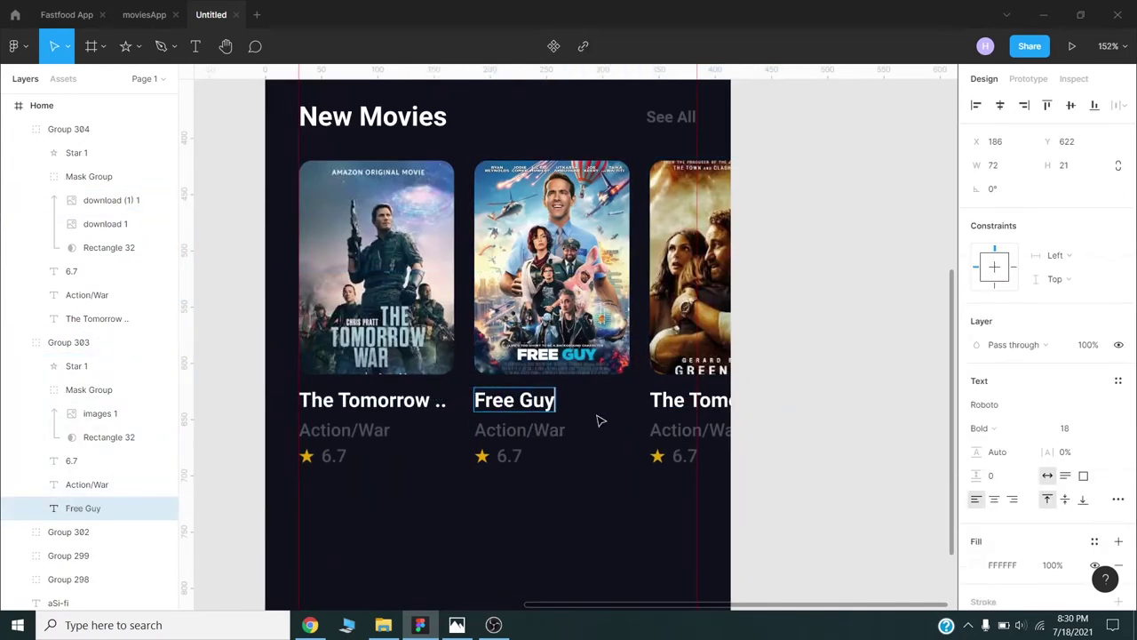
{"action": "double_click", "coordinate": [771, 401]}
{"action": "type", "text": "Greelan"}
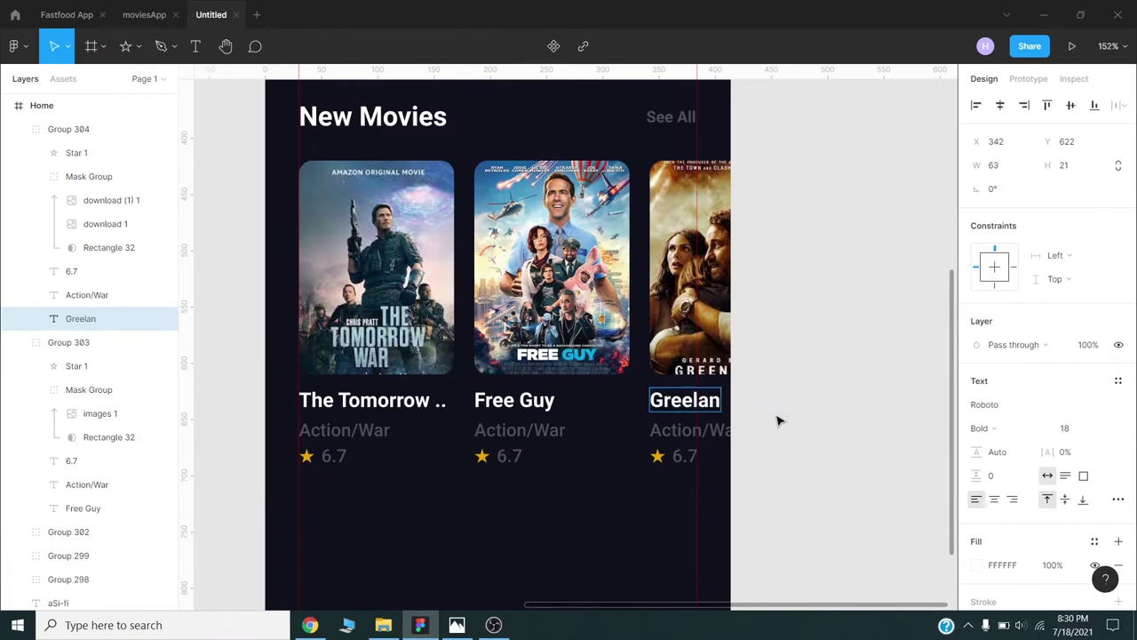
{"action": "type", "text": "d"}
{"action": "key", "text": "Escape"}
{"action": "left_click", "coordinate": [508, 456]}
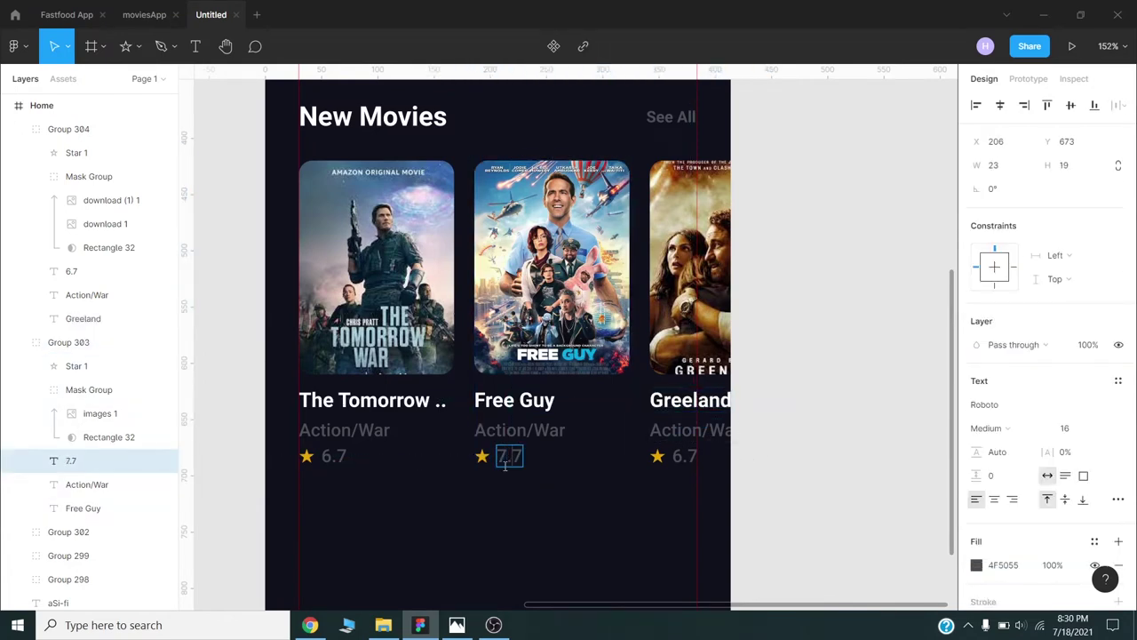
{"action": "scroll", "coordinate": [553, 446], "scroll_direction": "down", "scroll_amount": 5}
{"action": "left_click", "coordinate": [388, 362]}
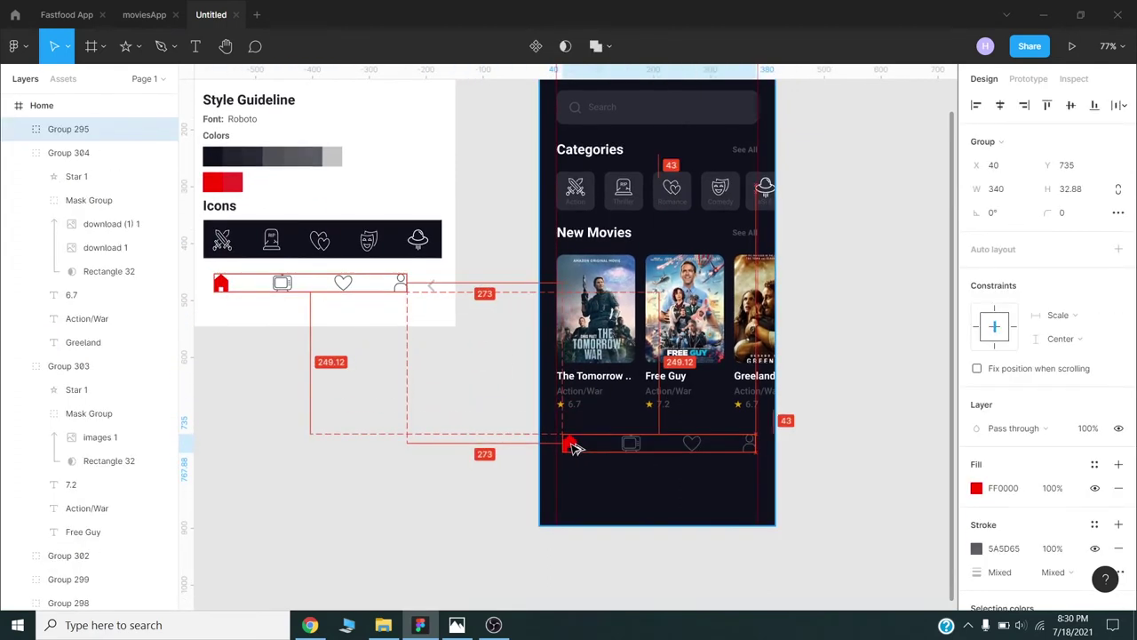
Step: Move the four-icon navigation group to the bottom of the Home frame
{"action": "mouse_move", "coordinate": [225, 293]}
{"action": "left_mouse_down"}
{"action": "mouse_move", "coordinate": [573, 452]}
{"action": "mouse_move", "coordinate": [630, 437]}
{"action": "left_mouse_up"}
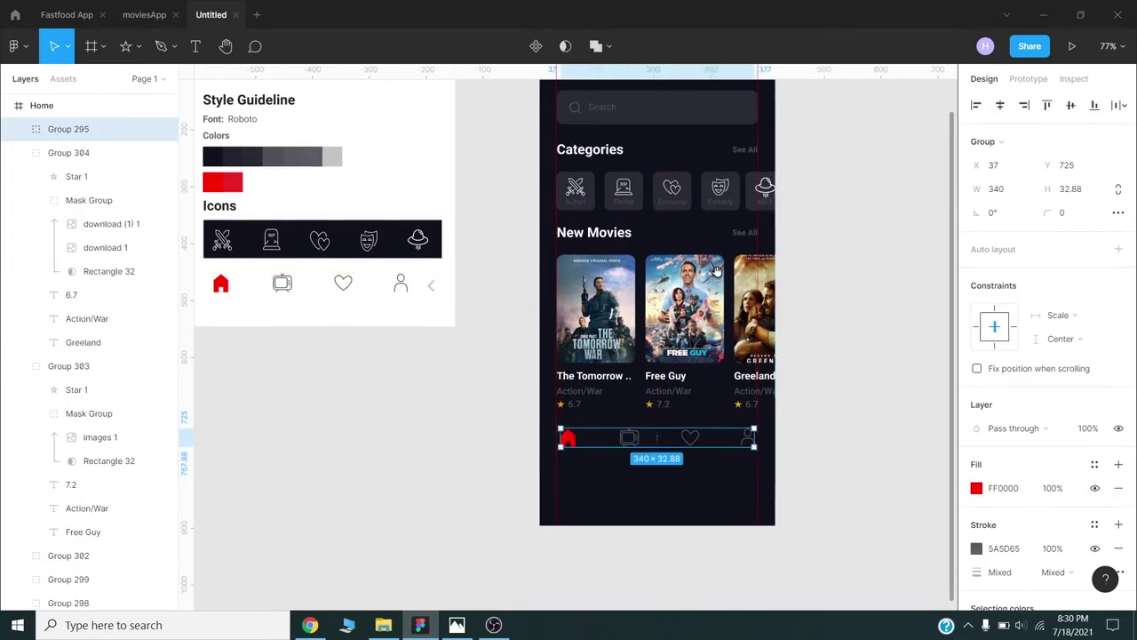
{"action": "scroll", "coordinate": [604, 408], "scroll_direction": "up", "scroll_amount": 3}
{"action": "scroll", "coordinate": [604, 408], "scroll_direction": "right", "scroll_amount": 3}
{"action": "left_click", "coordinate": [708, 381]}
{"action": "scroll", "coordinate": [660, 365], "scroll_direction": "right", "scroll_amount": 3}
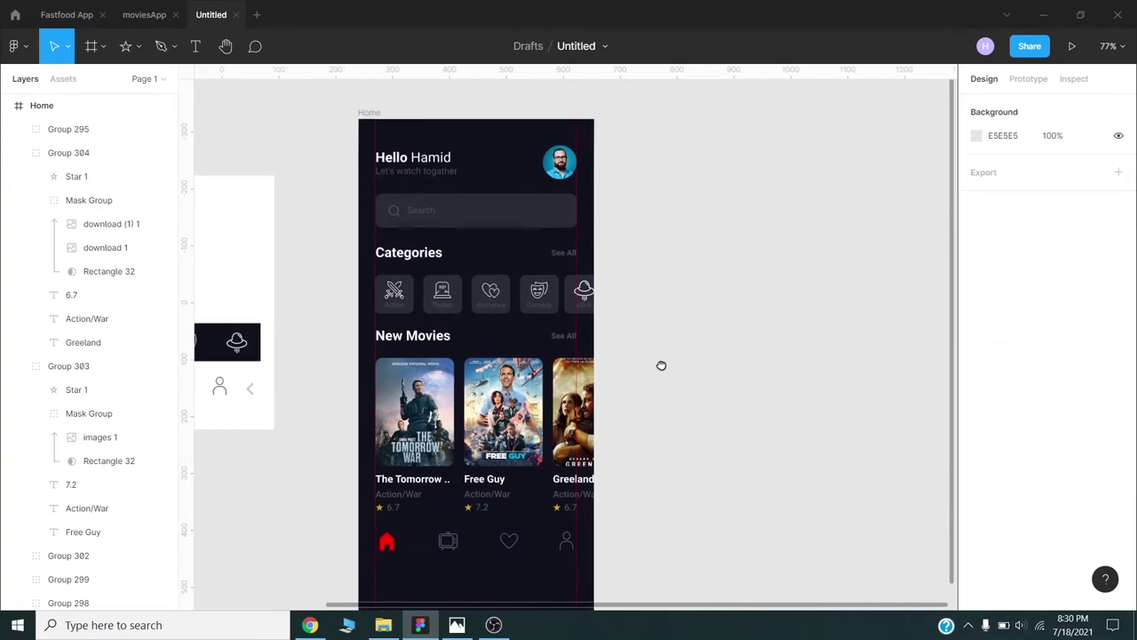
{"action": "scroll", "coordinate": [639, 373], "scroll_direction": "right", "scroll_amount": 1}
{"action": "left_click", "coordinate": [343, 140]}
{"action": "scroll", "coordinate": [346, 177], "scroll_direction": "down", "scroll_amount": 2}
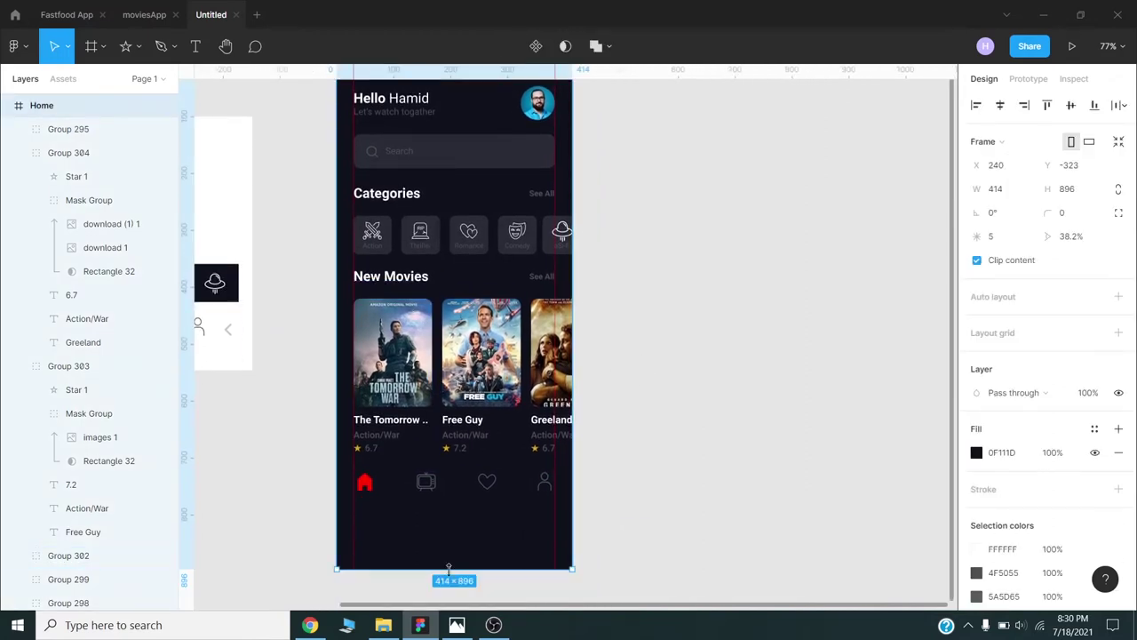
{"action": "left_click", "coordinate": [422, 487]}
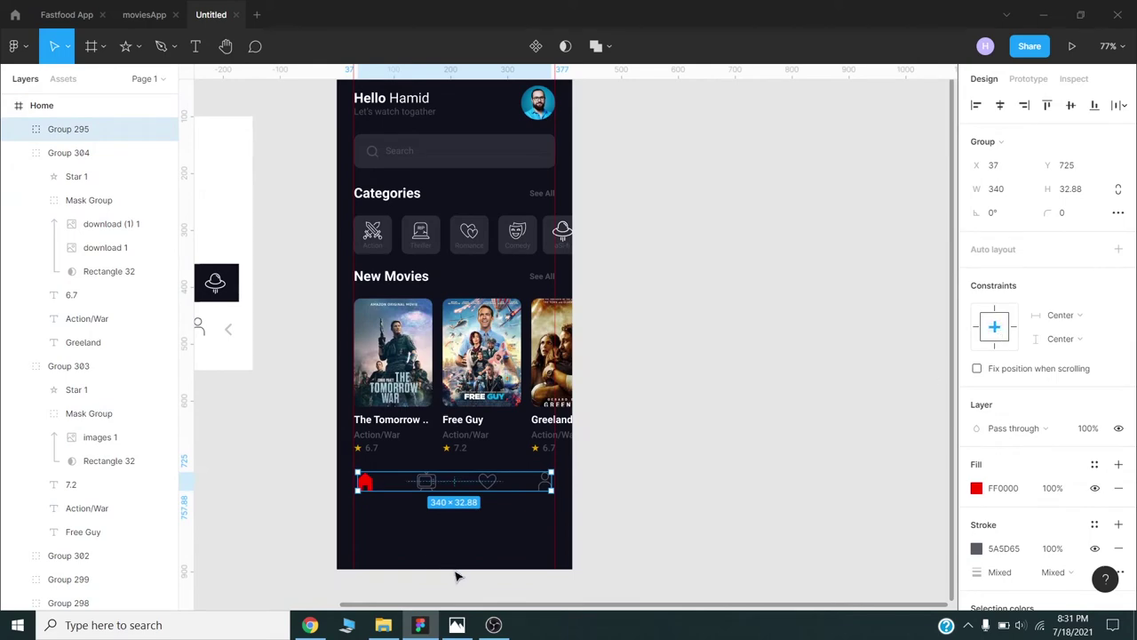
Step: Shorten the Home frame so it ends just below the navigation bar
{"action": "scroll", "coordinate": [381, 172], "scroll_direction": "up", "scroll_amount": 3}
{"action": "left_click", "coordinate": [380, 172]}
{"action": "left_click", "coordinate": [348, 151]}
{"action": "scroll", "coordinate": [447, 450], "scroll_direction": "down", "scroll_amount": 3}
{"action": "left_click_drag", "start_coordinate": [447, 491], "coordinate": [447, 435]}
{"action": "left_click", "coordinate": [447, 482]}
{"action": "scroll", "coordinate": [496, 118], "scroll_direction": "up", "scroll_amount": 5}
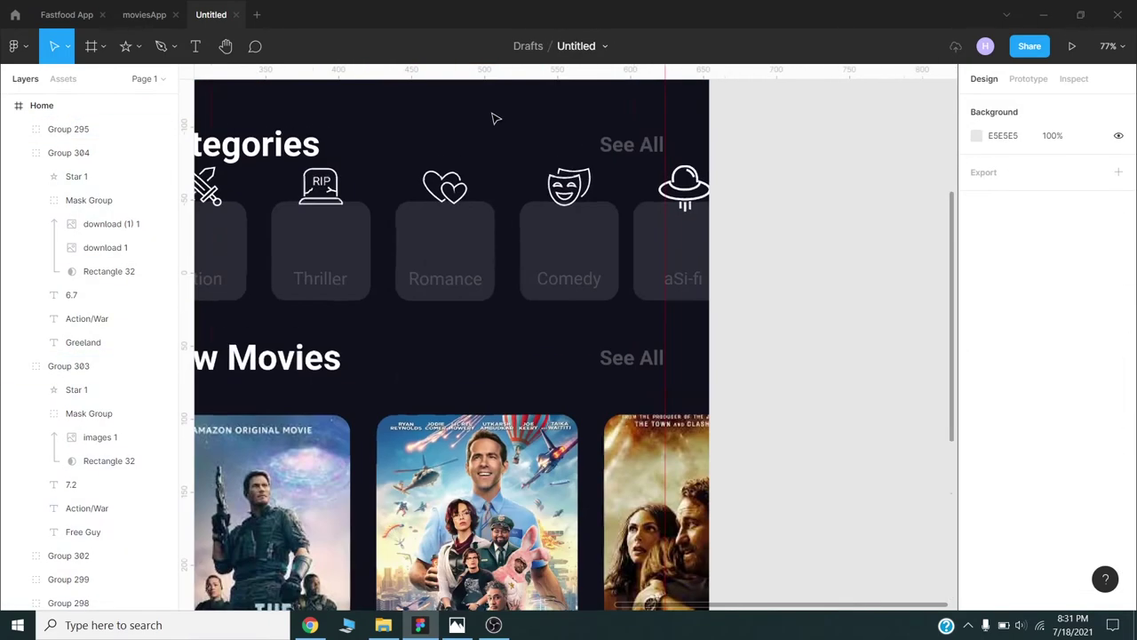
{"action": "scroll", "coordinate": [495, 118], "scroll_direction": "down", "scroll_amount": 5}
Step: Select the five category icons and nudge them down into their cards
{"action": "left_click", "coordinate": [351, 507]}
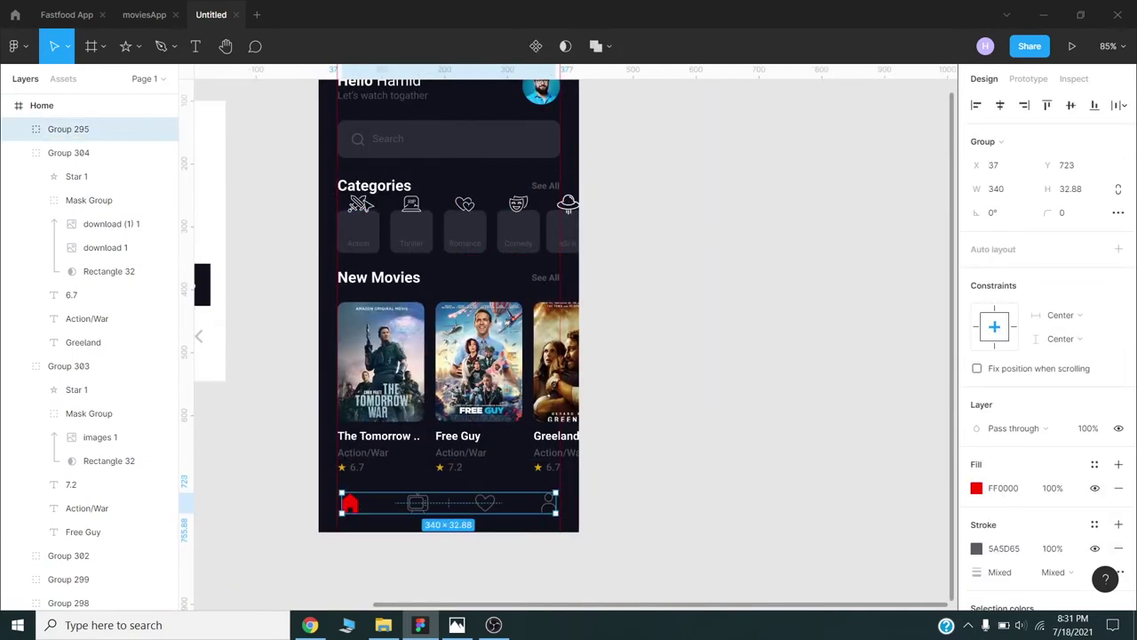
{"action": "mouse_move", "coordinate": [266, 209]}
{"action": "left_mouse_down"}
{"action": "mouse_move", "coordinate": [708, 226]}
{"action": "mouse_move", "coordinate": [607, 249]}
{"action": "left_mouse_up"}
{"action": "key", "text": "shift+Down"}
{"action": "key", "text": "shift+Down"}
{"action": "key", "text": "shift+Down"}
Step: Add an iPhone 11 Pro Max frame and shorten it to the Home screen's 797 height
{"action": "scroll", "coordinate": [708, 227], "scroll_direction": "down", "scroll_amount": 3}
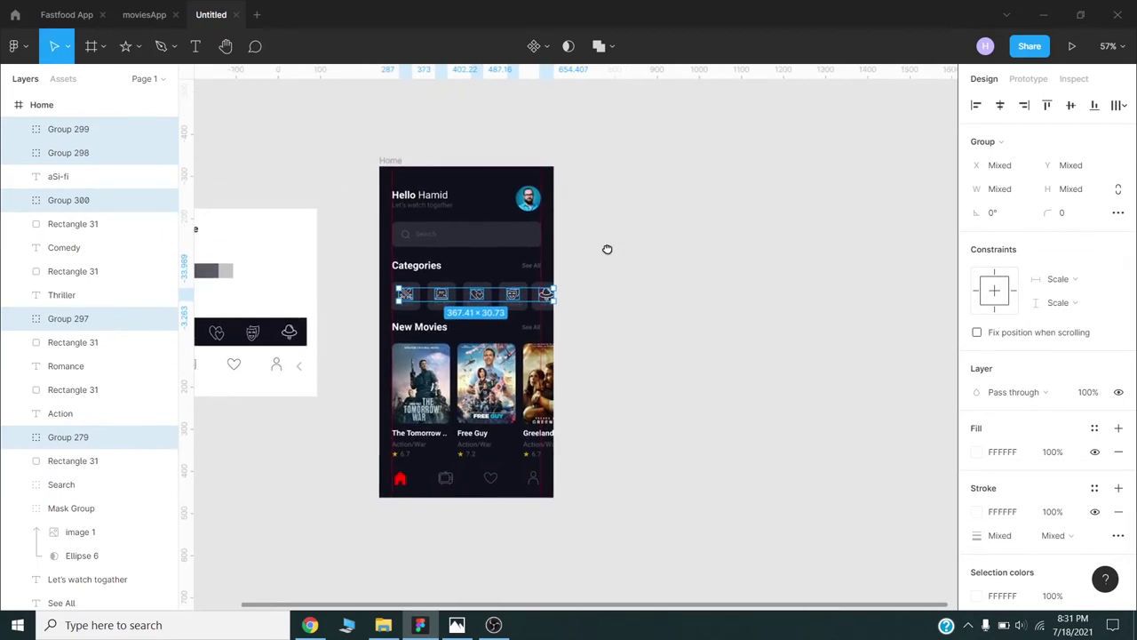
{"action": "key", "text": "f"}
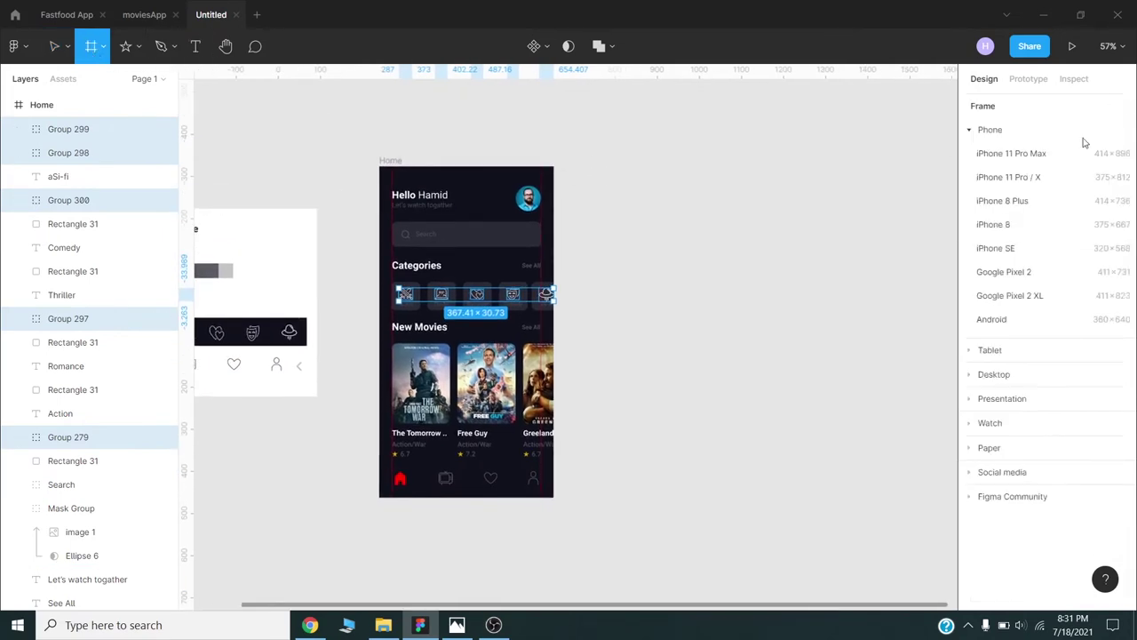
{"action": "left_click", "coordinate": [1024, 156]}
{"action": "left_click_drag", "start_coordinate": [617, 147], "coordinate": [617, 161]}
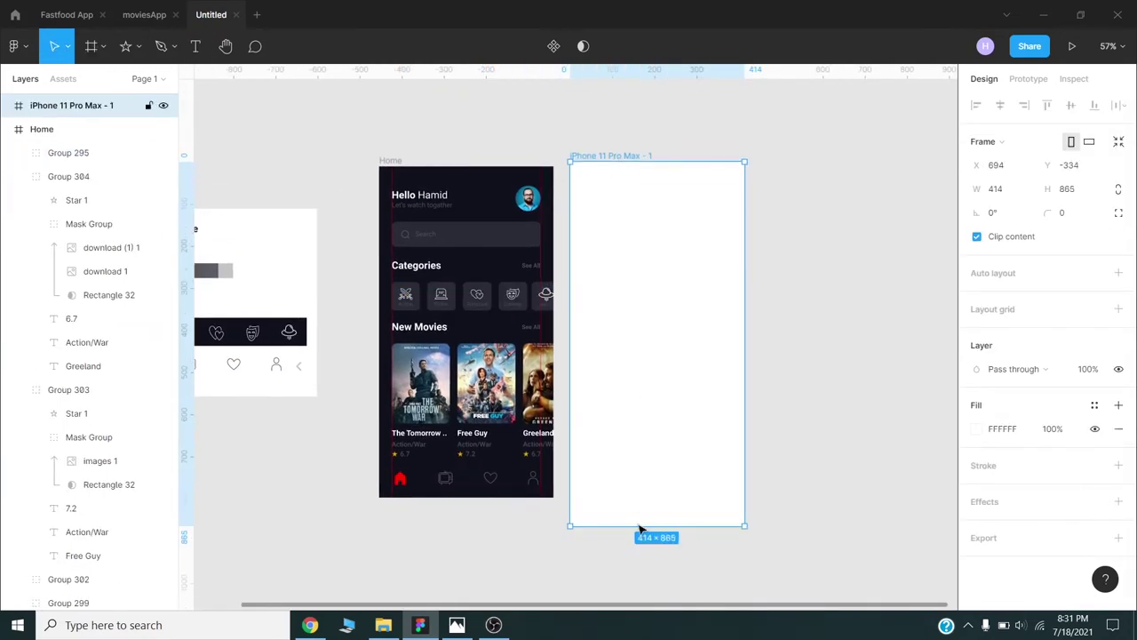
{"action": "left_click_drag", "start_coordinate": [640, 525], "coordinate": [637, 497]}
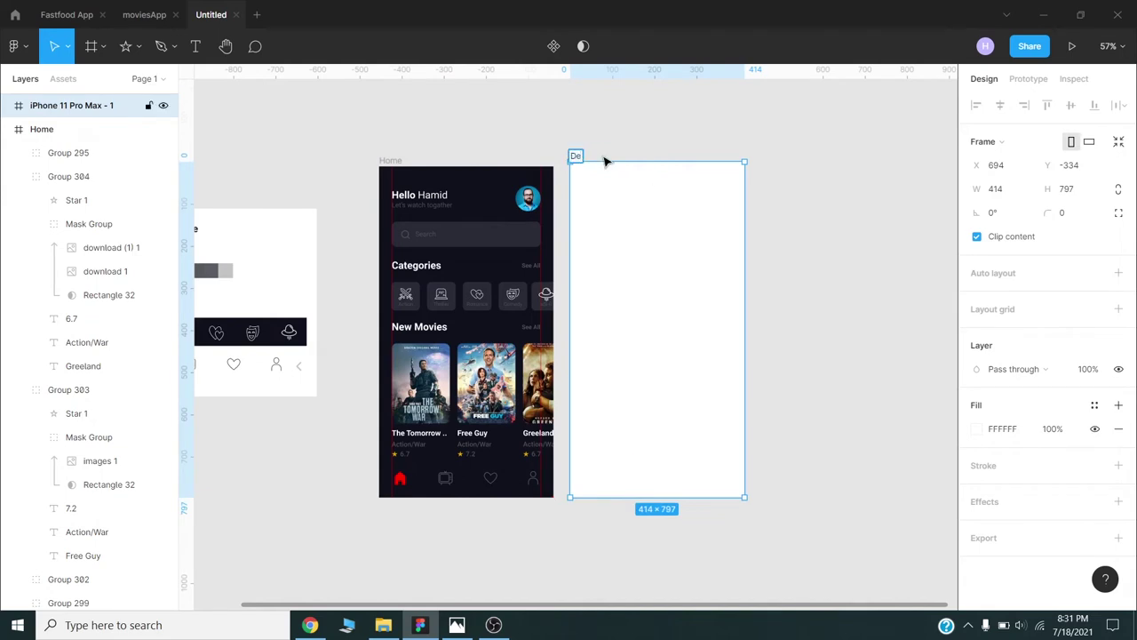
Step: Fill the Details frame with the dark 0F111D background colour
{"action": "scroll", "coordinate": [550, 146], "scroll_direction": "right", "scroll_amount": 3}
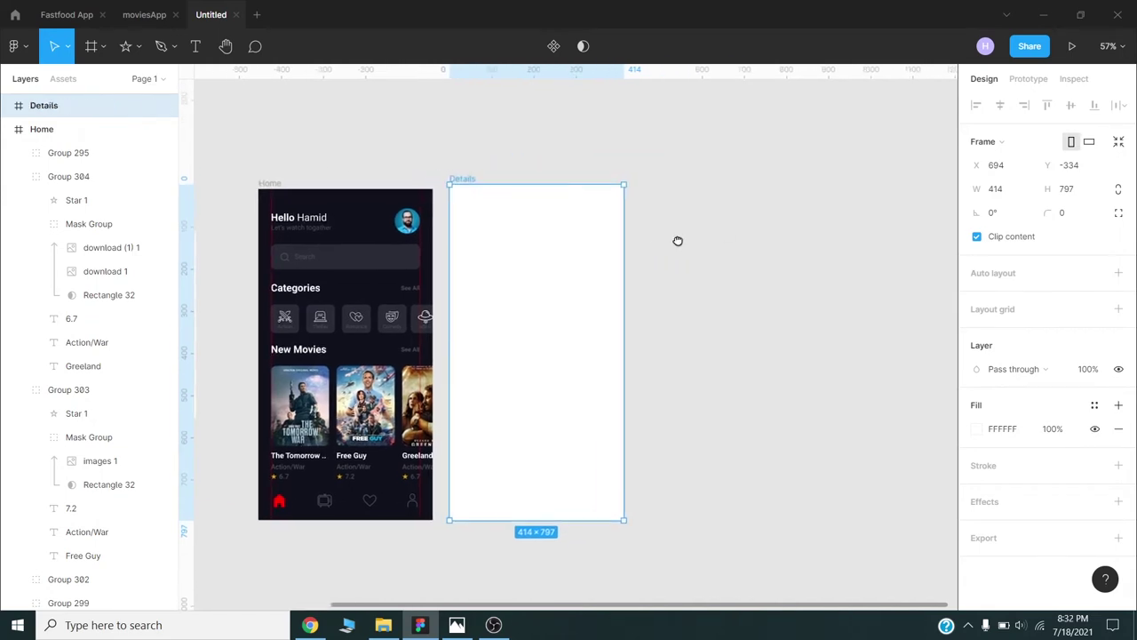
{"action": "left_click", "coordinate": [678, 241]}
{"action": "left_click", "coordinate": [559, 254]}
{"action": "left_click", "coordinate": [978, 429]}
{"action": "left_click", "coordinate": [802, 445]}
{"action": "left_click", "coordinate": [355, 266]}
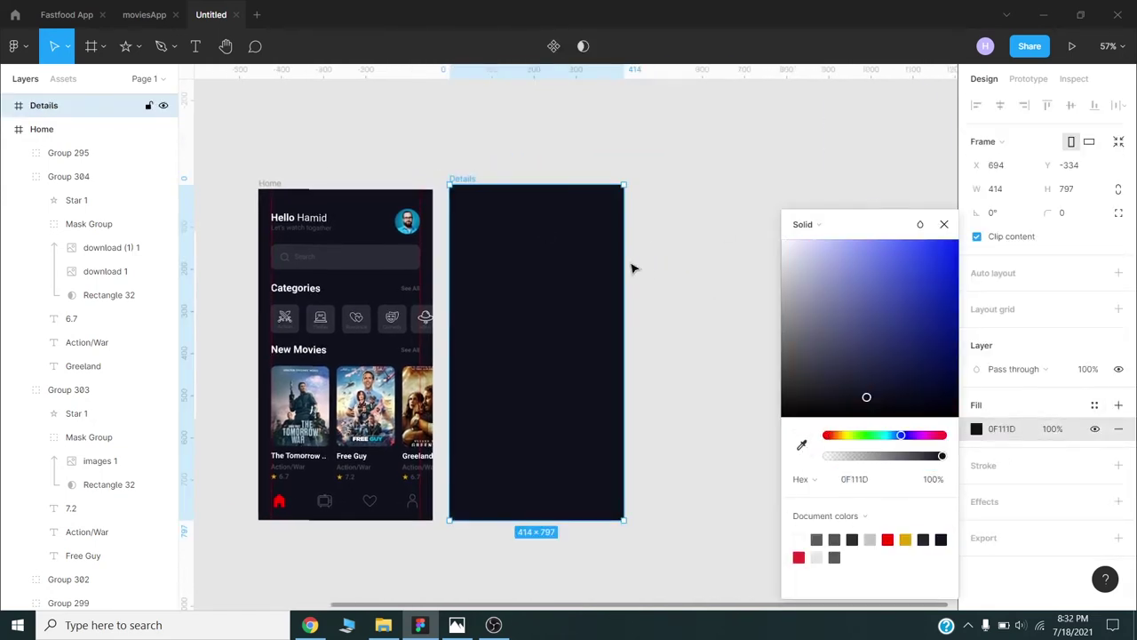
{"action": "left_click", "coordinate": [652, 465]}
Step: Drag The Tomorrow War poster into Details and stretch it across the top
{"action": "left_click", "coordinate": [382, 624]}
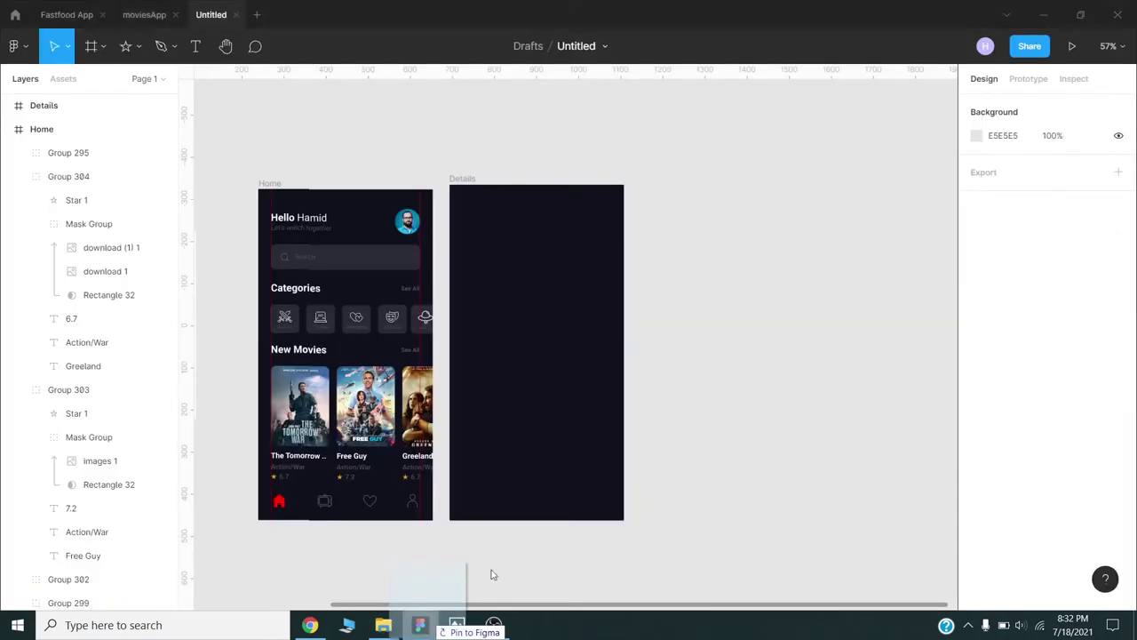
{"action": "mouse_move", "coordinate": [405, 172]}
{"action": "left_mouse_down"}
{"action": "mouse_move", "coordinate": [563, 329]}
{"action": "mouse_move", "coordinate": [483, 204]}
{"action": "mouse_move", "coordinate": [486, 226]}
{"action": "left_mouse_up"}
{"action": "left_click_drag", "start_coordinate": [520, 278], "coordinate": [627, 410]}
Step: Dim the Details poster to 30% opacity
{"action": "left_click", "coordinate": [627, 368]}
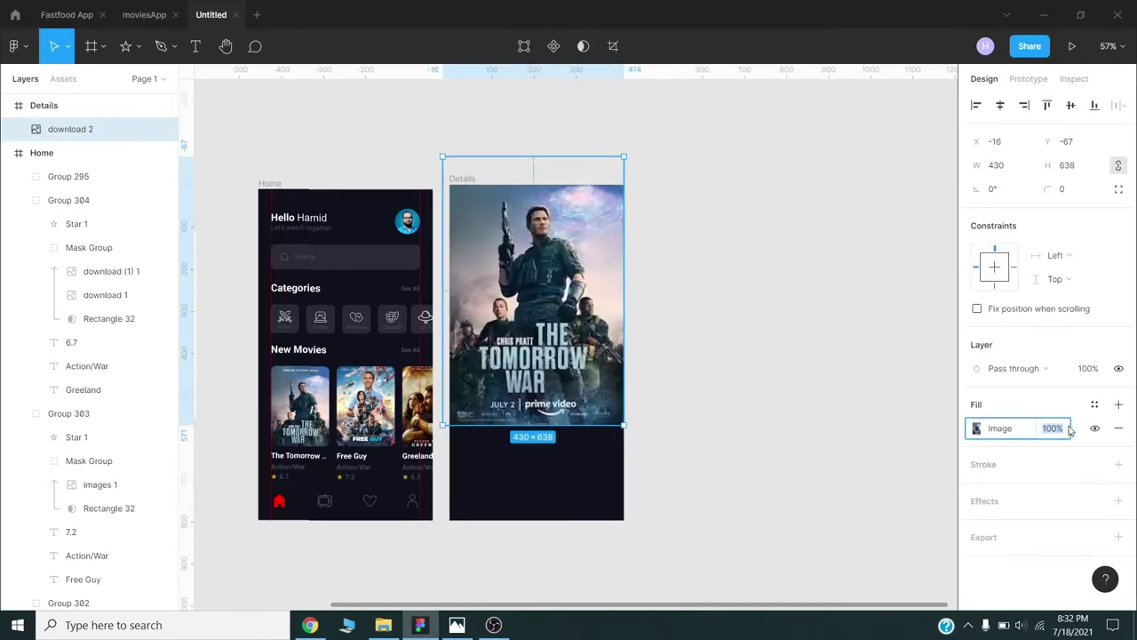
{"action": "type", "text": "30"}
{"action": "key", "text": "Return"}
Step: Draw a rectangle over the lower Details frame with corner radii 30, 30, 0, 0
{"action": "left_click", "coordinate": [103, 46]}
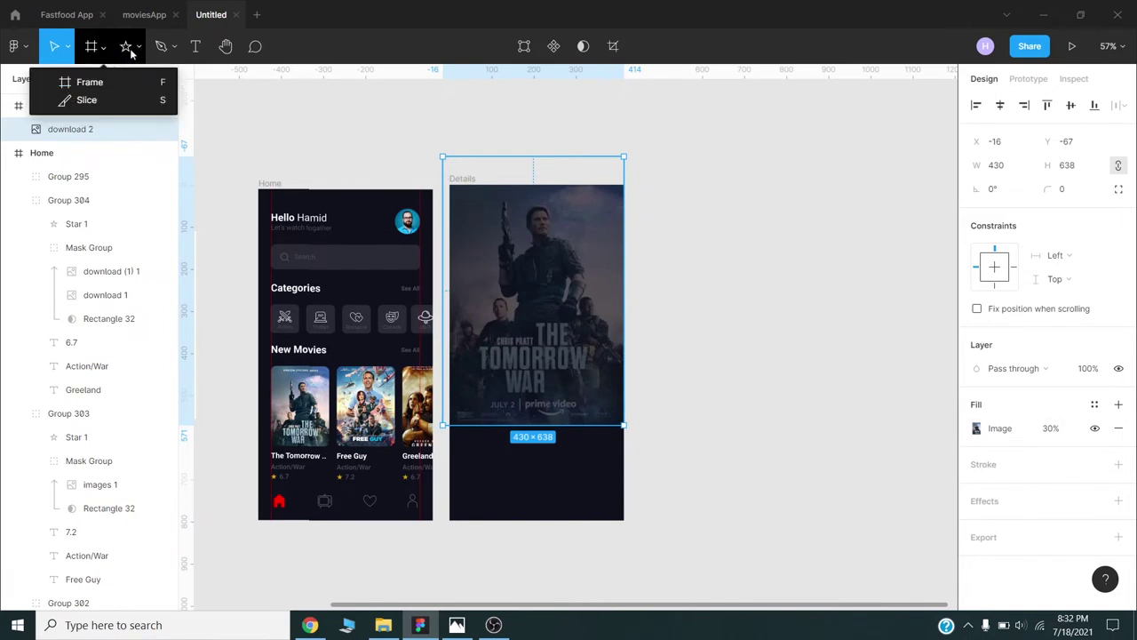
{"action": "left_click", "coordinate": [138, 46]}
{"action": "left_click", "coordinate": [89, 76]}
{"action": "left_click_drag", "start_coordinate": [450, 277], "coordinate": [625, 473]}
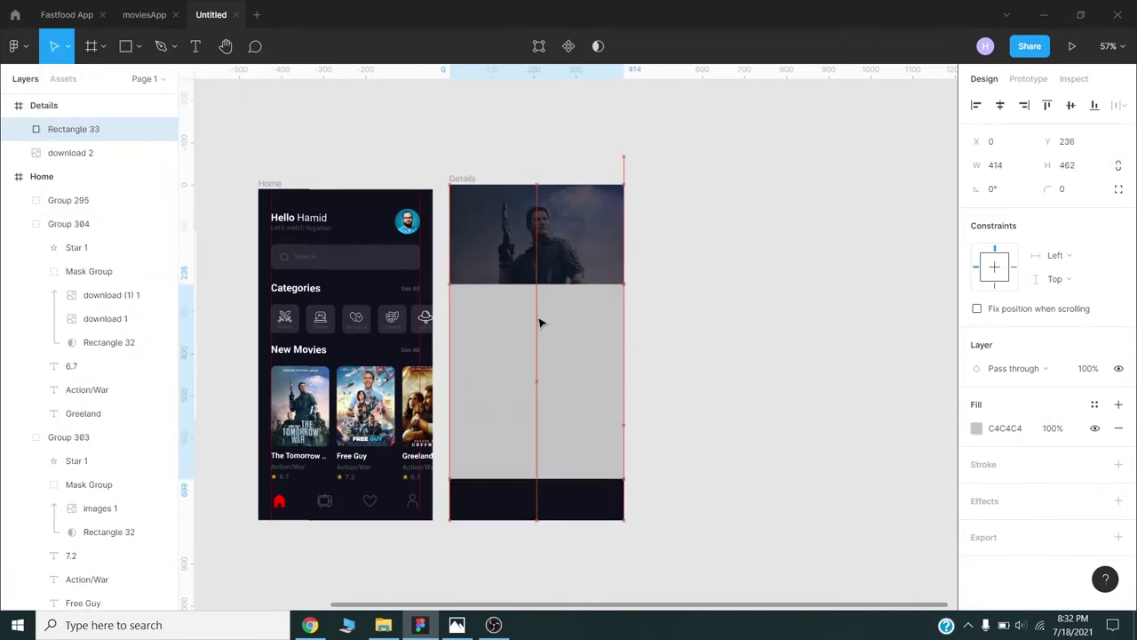
{"action": "left_click_drag", "start_coordinate": [471, 308], "coordinate": [451, 281]}
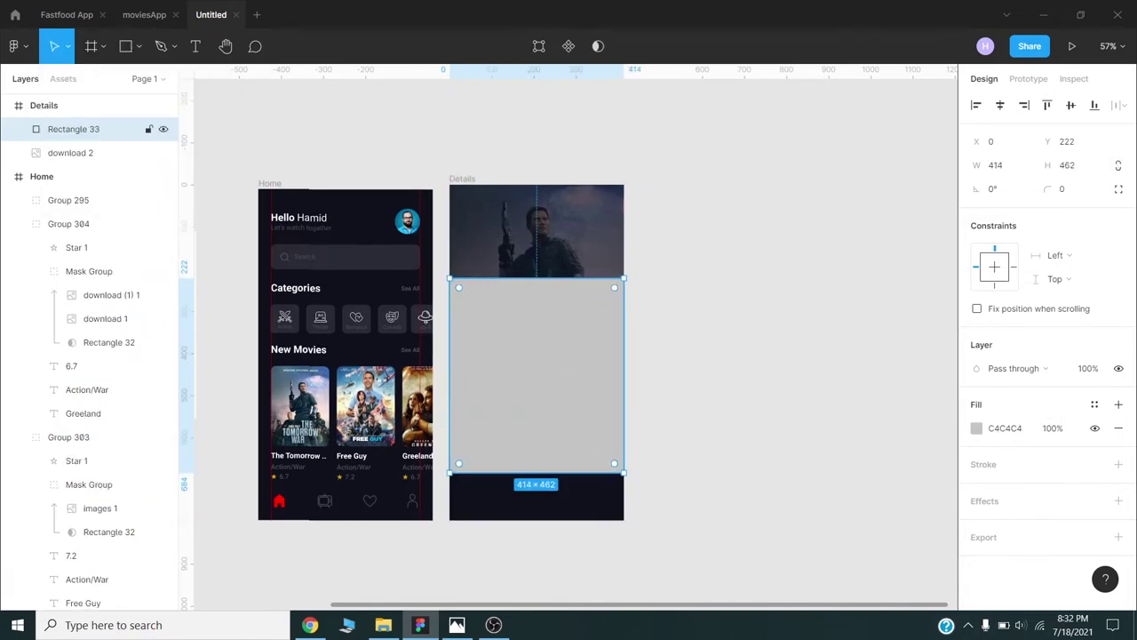
{"action": "left_click", "coordinate": [1118, 189]}
{"action": "type", "text": "30"}
{"action": "key", "text": "Tab"}
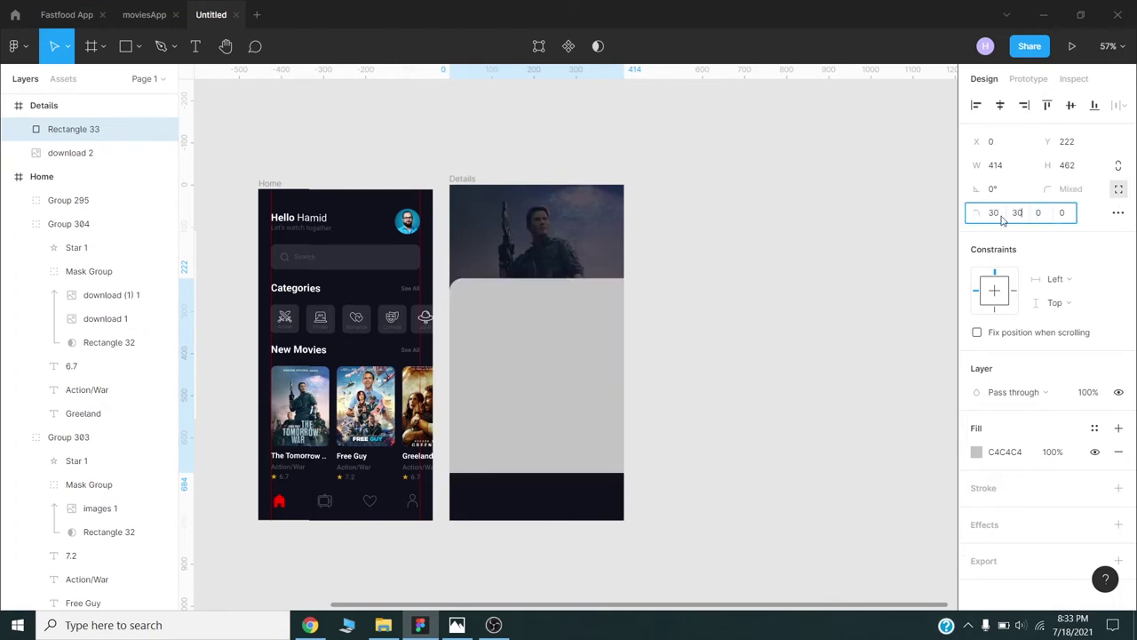
{"action": "type", "text": "30"}
{"action": "key", "text": "Tab"}
Step: Recolour the rectangle with the dark background colour sampled from the canvas
{"action": "scroll", "coordinate": [977, 449], "scroll_direction": "down", "scroll_amount": 1}
{"action": "left_click", "coordinate": [976, 445]}
{"action": "left_click", "coordinate": [804, 447]}
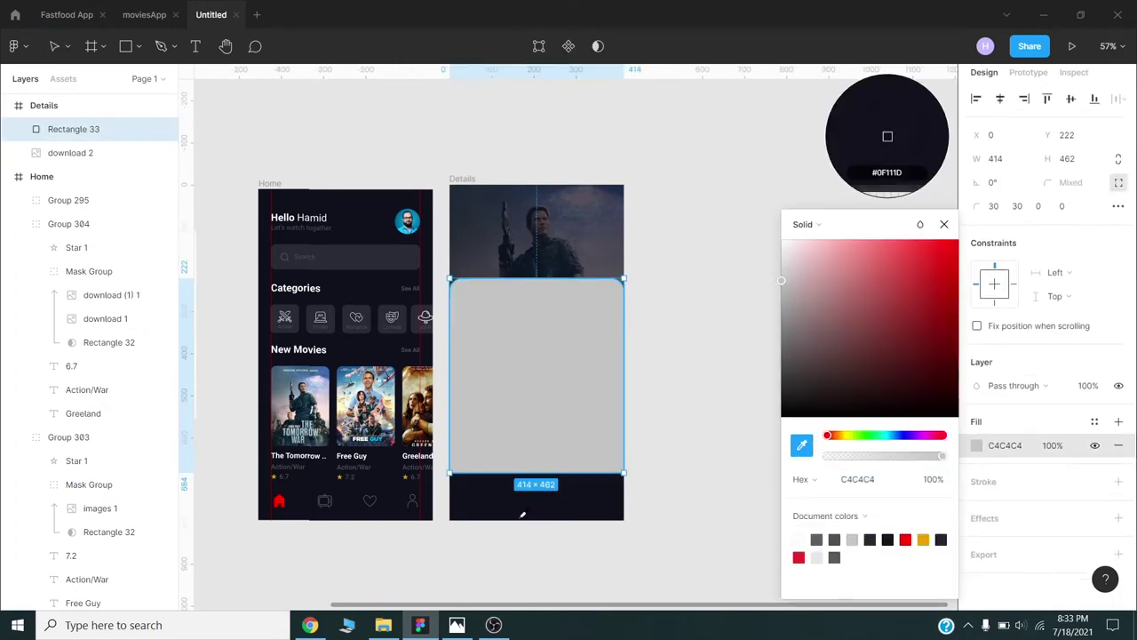
{"action": "left_click", "coordinate": [520, 511]}
{"action": "key", "text": "Escape"}
{"action": "left_click", "coordinate": [579, 310]}
{"action": "left_click", "coordinate": [601, 240]}
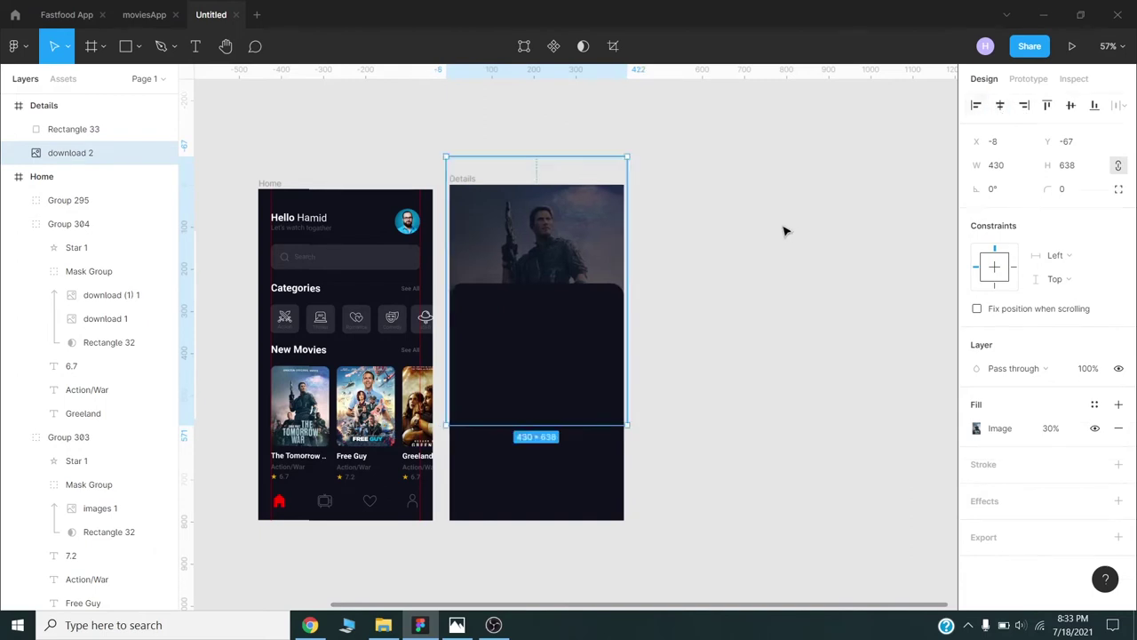
{"action": "left_click", "coordinate": [662, 313]}
{"action": "scroll", "coordinate": [662, 312], "scroll_direction": "up", "scroll_amount": 1}
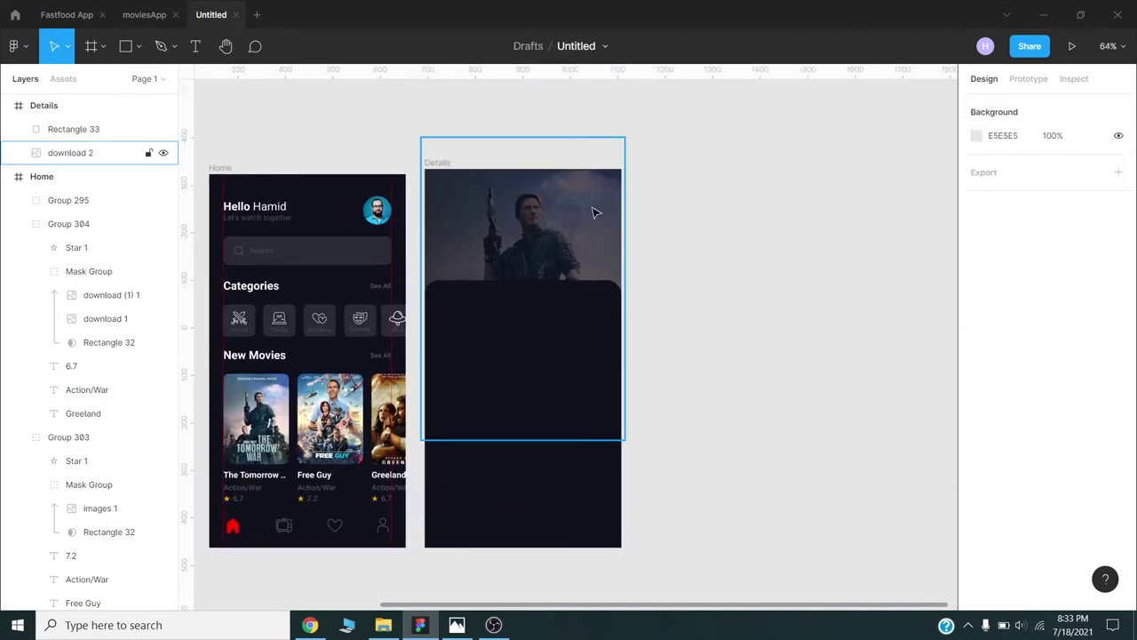
{"action": "scroll", "coordinate": [684, 344], "scroll_direction": "down", "scroll_amount": 2}
Step: Paste the back arrow into Details and add a 30×30 square aligned top-right
{"action": "key", "text": "ctrl+v"}
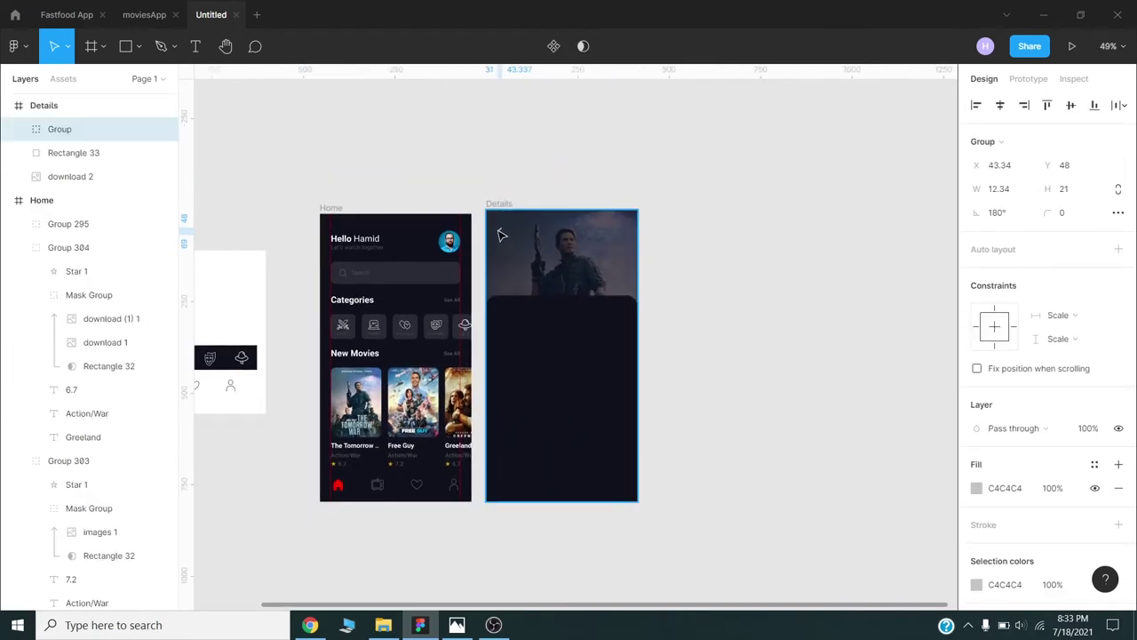
{"action": "scroll", "coordinate": [497, 231], "scroll_direction": "up", "scroll_amount": 3}
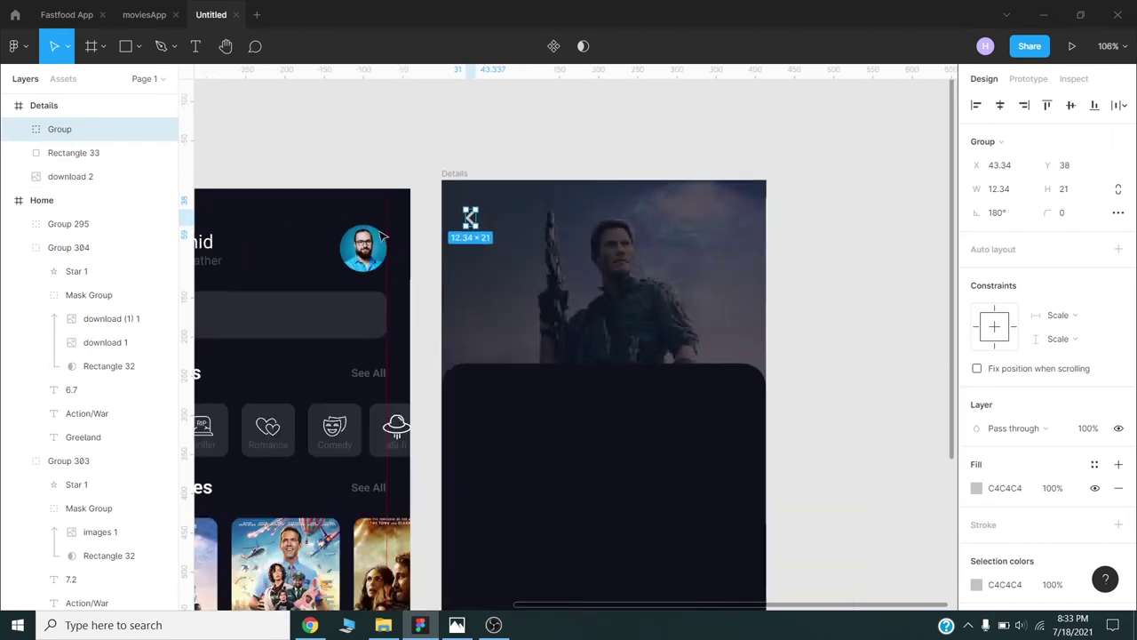
{"action": "key", "text": "r"}
{"action": "left_click", "coordinate": [507, 283]}
{"action": "left_click", "coordinate": [995, 166]}
{"action": "type", "text": "30"}
{"action": "left_click", "coordinate": [1066, 165]}
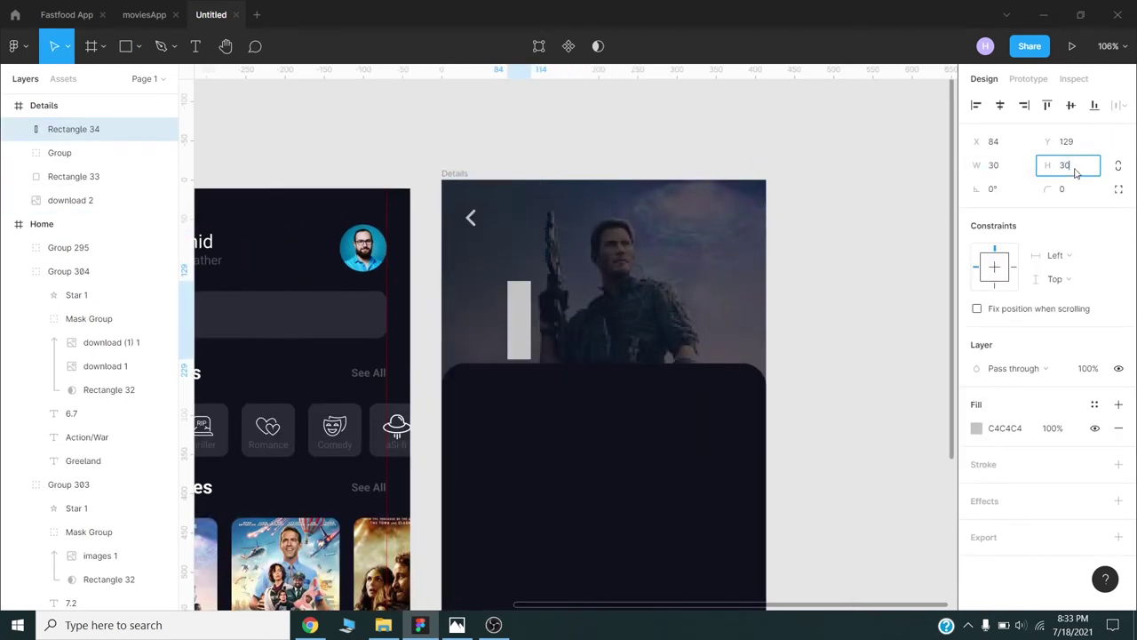
{"action": "type", "text": "30"}
{"action": "key", "text": "Return"}
{"action": "left_click", "coordinate": [976, 104]}
{"action": "left_click", "coordinate": [1046, 106]}
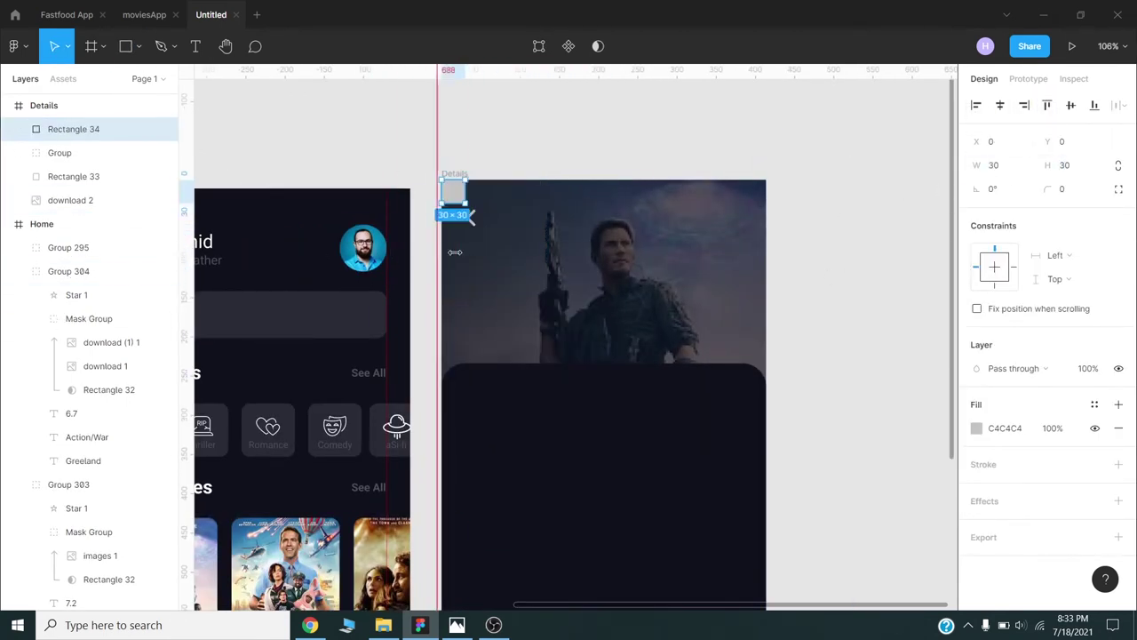
{"action": "left_click", "coordinate": [1024, 105]}
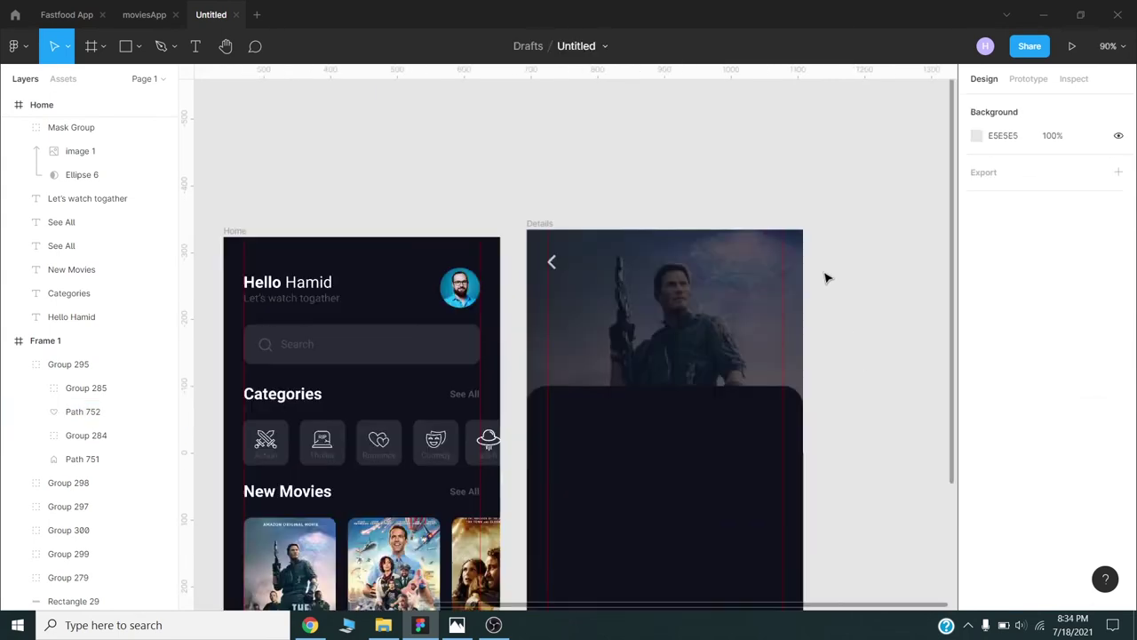
Step: Paste the heart icon at the top-right corner and give its outline a light grey stroke
{"action": "key", "text": "ctrl+v"}
{"action": "left_click_drag", "start_coordinate": [586, 337], "coordinate": [773, 270]}
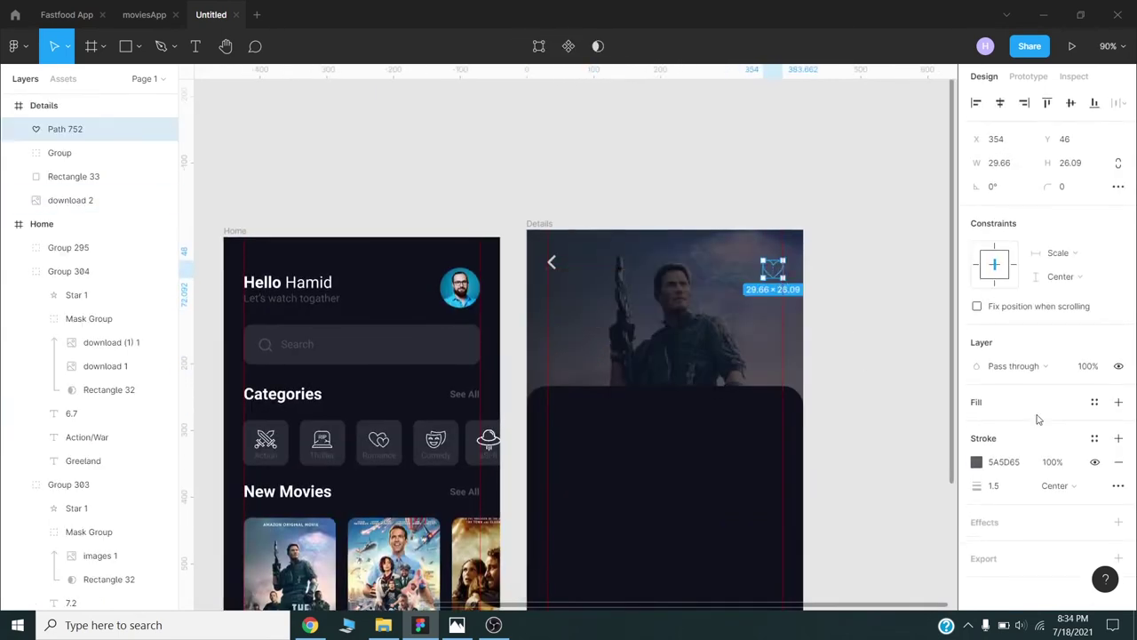
{"action": "left_click", "coordinate": [977, 461]}
{"action": "left_click", "coordinate": [801, 444]}
{"action": "left_click", "coordinate": [660, 158]}
{"action": "scroll", "coordinate": [645, 172], "scroll_direction": "right", "scroll_amount": 2}
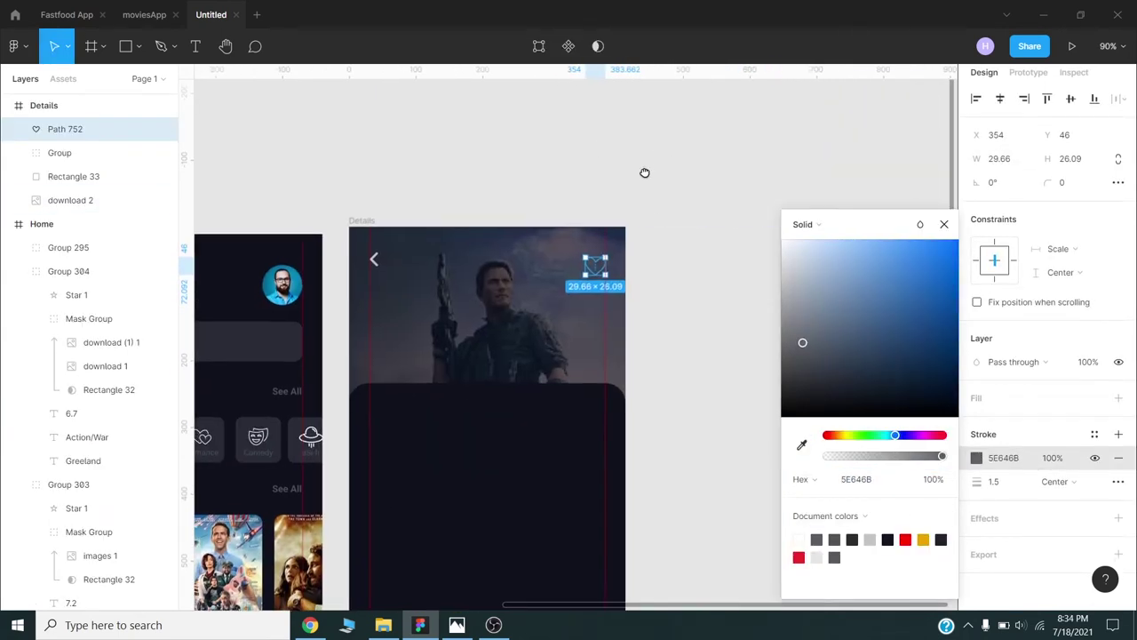
{"action": "left_click", "coordinate": [660, 261]}
{"action": "scroll", "coordinate": [609, 256], "scroll_direction": "up", "scroll_amount": 5}
{"action": "left_click", "coordinate": [606, 258]}
{"action": "left_click", "coordinate": [977, 464]}
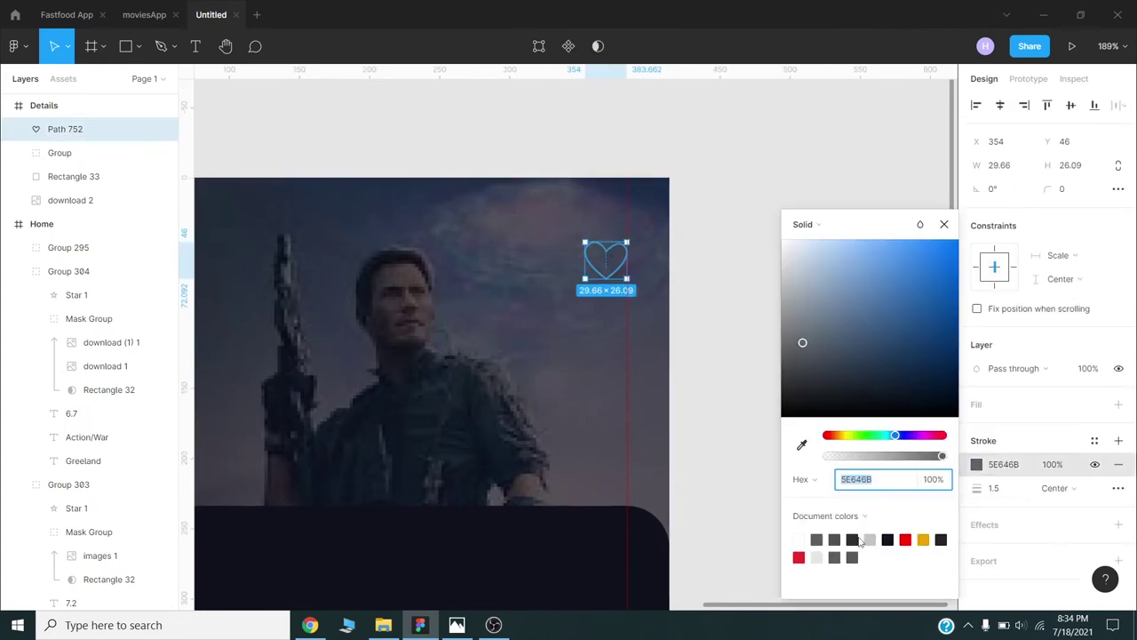
{"action": "left_click", "coordinate": [870, 539]}
{"action": "left_click", "coordinate": [652, 317]}
Step: Select The Tomorrow War card on the Home screen
{"action": "scroll", "coordinate": [701, 329], "scroll_direction": "down", "scroll_amount": 3}
{"action": "scroll", "coordinate": [693, 298], "scroll_direction": "down", "scroll_amount": 3}
{"action": "left_click", "coordinate": [693, 292]}
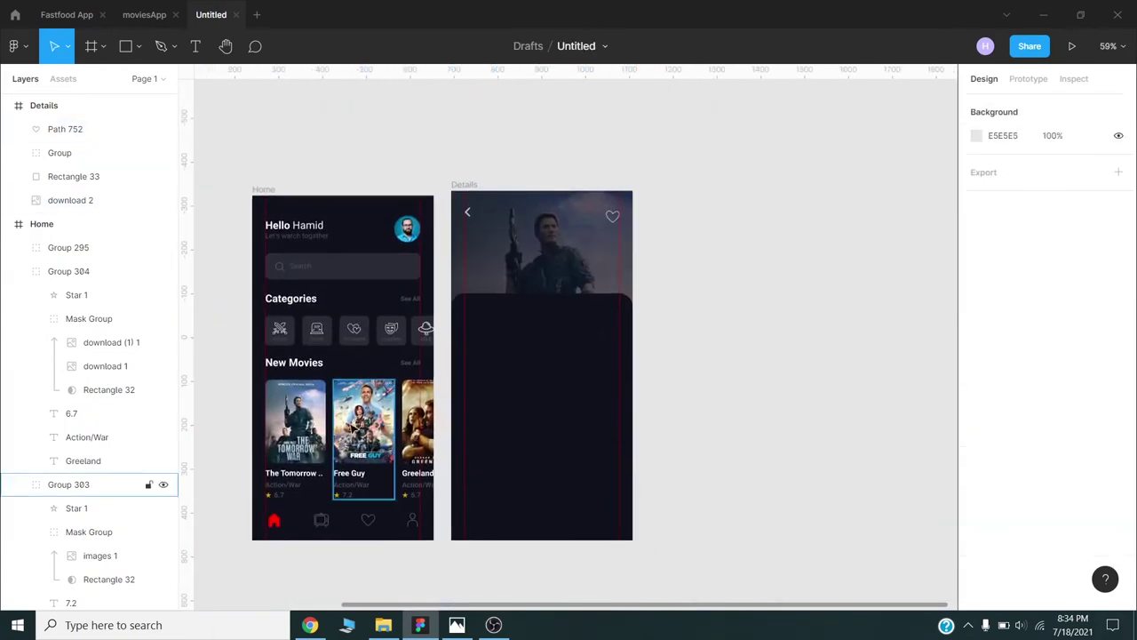
{"action": "left_click", "coordinate": [293, 426]}
Step: Copy The Tomorrow War card into the Details frame, ungroup it, and resize its mask rectangle
{"action": "left_click_drag", "start_coordinate": [293, 426], "coordinate": [494, 317]}
{"action": "key", "text": "ctrl+shift+g"}
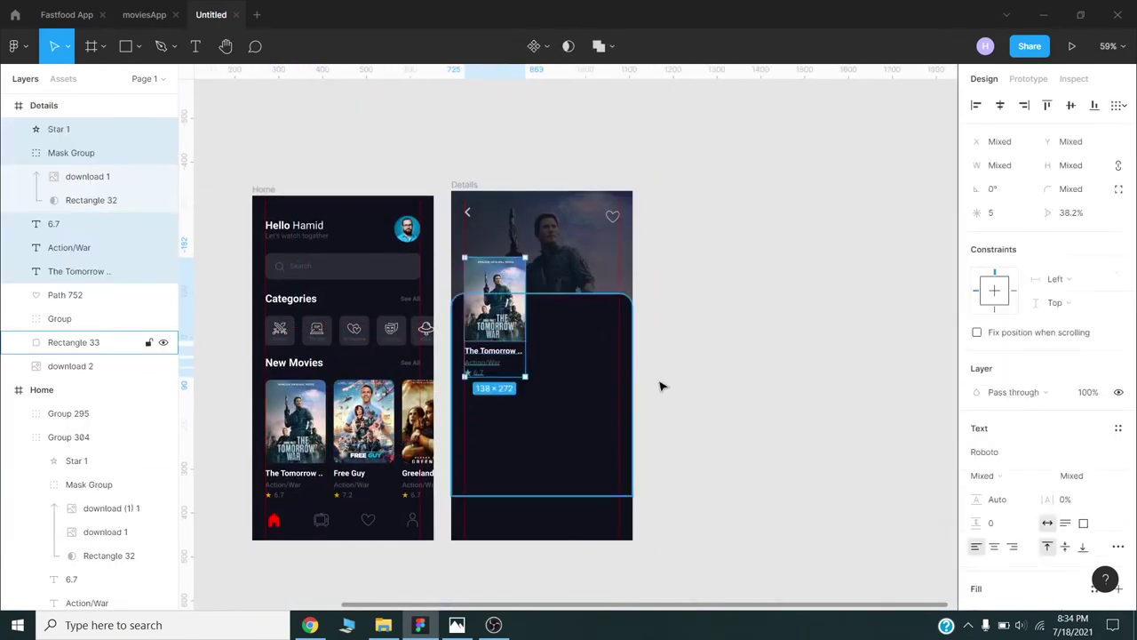
{"action": "left_click", "coordinate": [493, 315]}
{"action": "scroll", "coordinate": [493, 316], "scroll_direction": "up", "scroll_amount": 2}
{"action": "left_click", "coordinate": [83, 205]}
{"action": "type", "text": "190"}
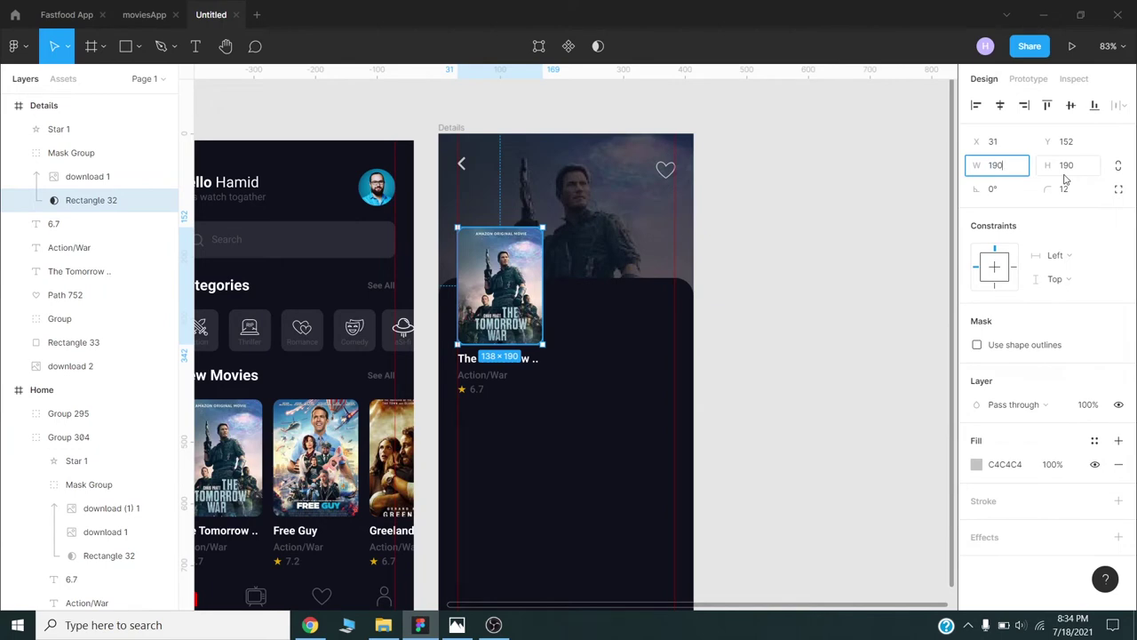
{"action": "key", "text": "Tab"}
{"action": "type", "text": "28"}
{"action": "key", "text": "Return"}
Step: Try resizing the poster and moving the title texts upward, undoing both changes
{"action": "double_click", "coordinate": [524, 280]}
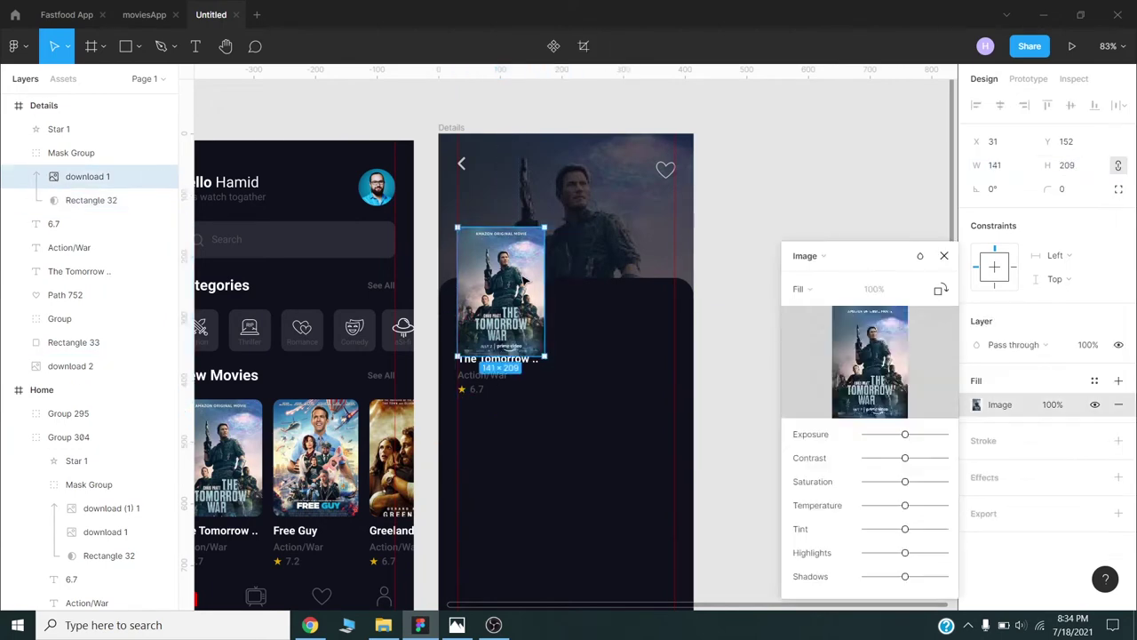
{"action": "scroll", "coordinate": [477, 373], "scroll_direction": "up", "scroll_amount": 5}
{"action": "key", "text": "Escape"}
{"action": "left_click", "coordinate": [655, 372]}
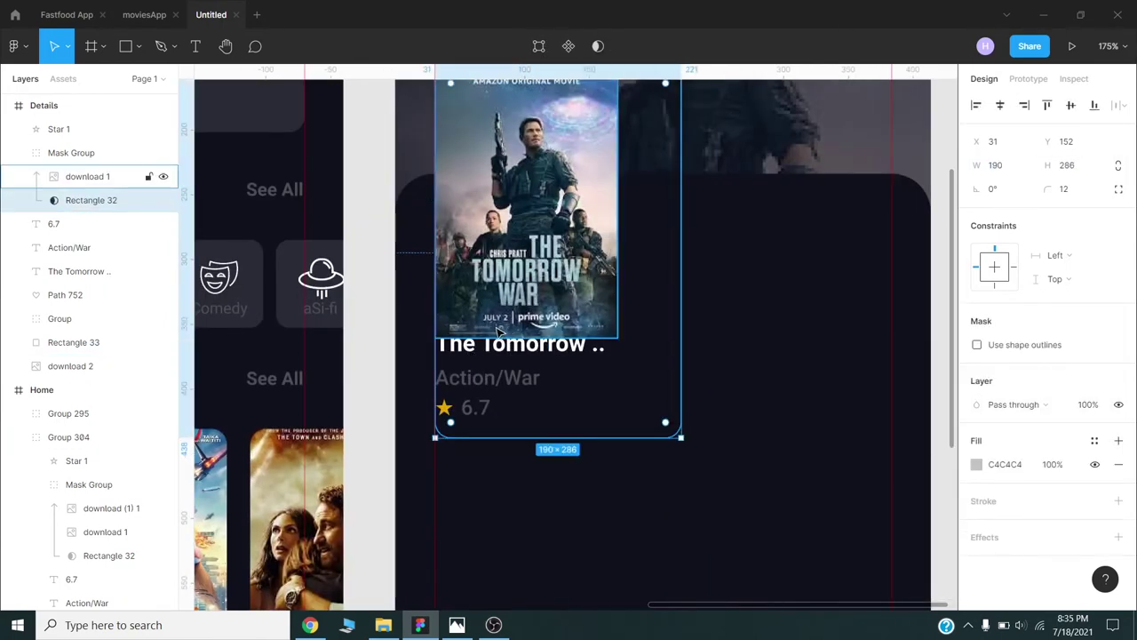
{"action": "scroll", "coordinate": [655, 372], "scroll_direction": "down", "scroll_amount": 3}
{"action": "key", "text": "ctrl+z"}
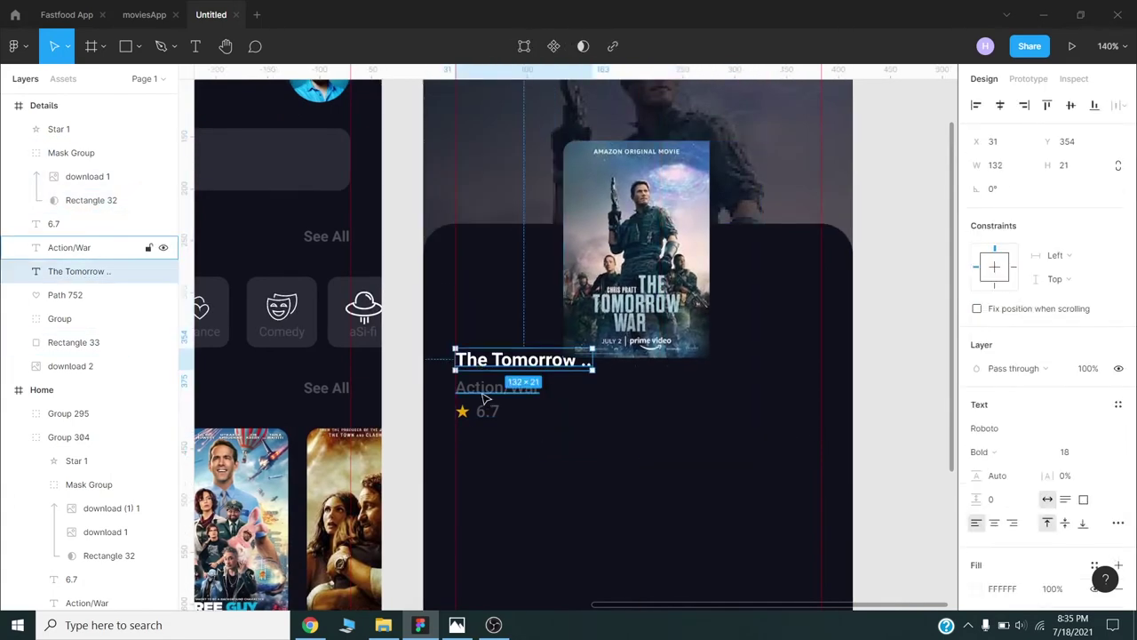
{"action": "mouse_move", "coordinate": [504, 449]}
{"action": "left_mouse_down"}
{"action": "mouse_move", "coordinate": [477, 407]}
{"action": "mouse_move", "coordinate": [477, 505]}
{"action": "left_mouse_up"}
{"action": "key", "text": "ctrl+z"}
{"action": "key", "text": "ctrl+z"}
{"action": "key", "text": "ctrl+z"}
{"action": "key", "text": "ctrl+z"}
Step: Enlarge the poster image from its corner and select the movie title text
{"action": "double_click", "coordinate": [569, 427]}
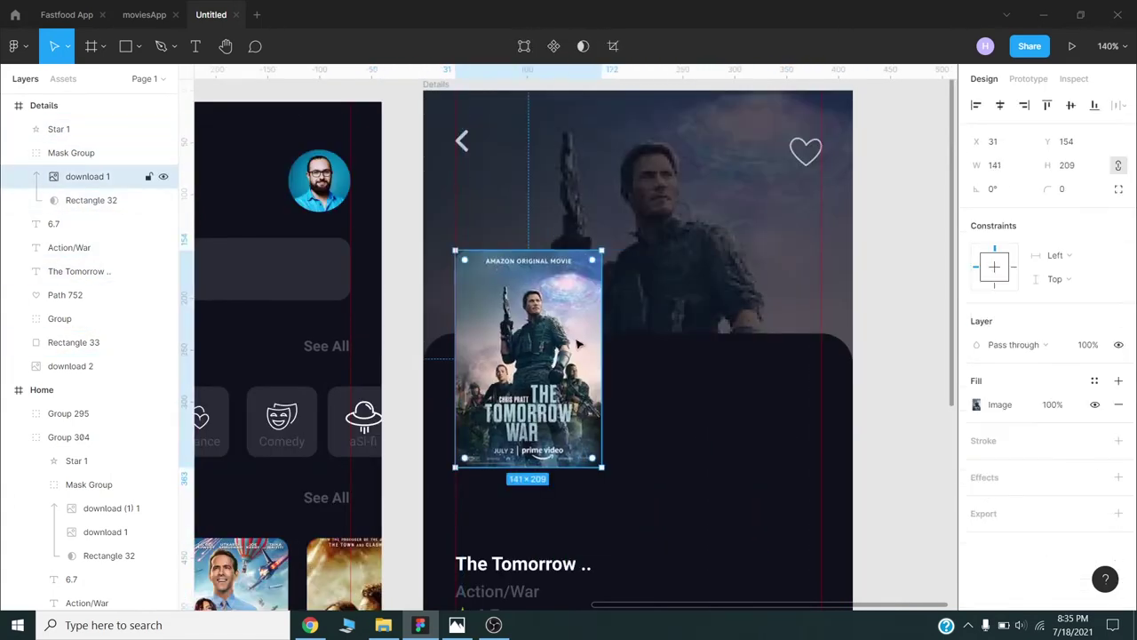
{"action": "mouse_move", "coordinate": [598, 471]}
{"action": "left_mouse_down"}
{"action": "mouse_move", "coordinate": [668, 551]}
{"action": "mouse_move", "coordinate": [655, 537]}
{"action": "left_mouse_up"}
{"action": "left_click", "coordinate": [895, 355]}
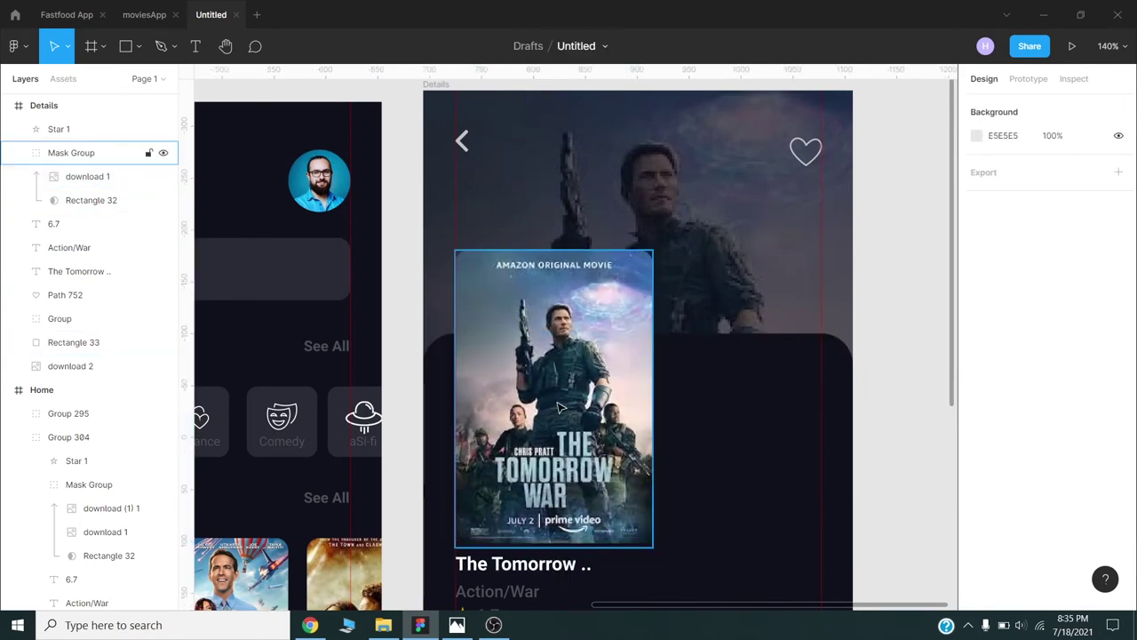
{"action": "left_click", "coordinate": [594, 391]}
{"action": "scroll", "coordinate": [551, 462], "scroll_direction": "down", "scroll_amount": 2}
{"action": "left_click", "coordinate": [539, 484]}
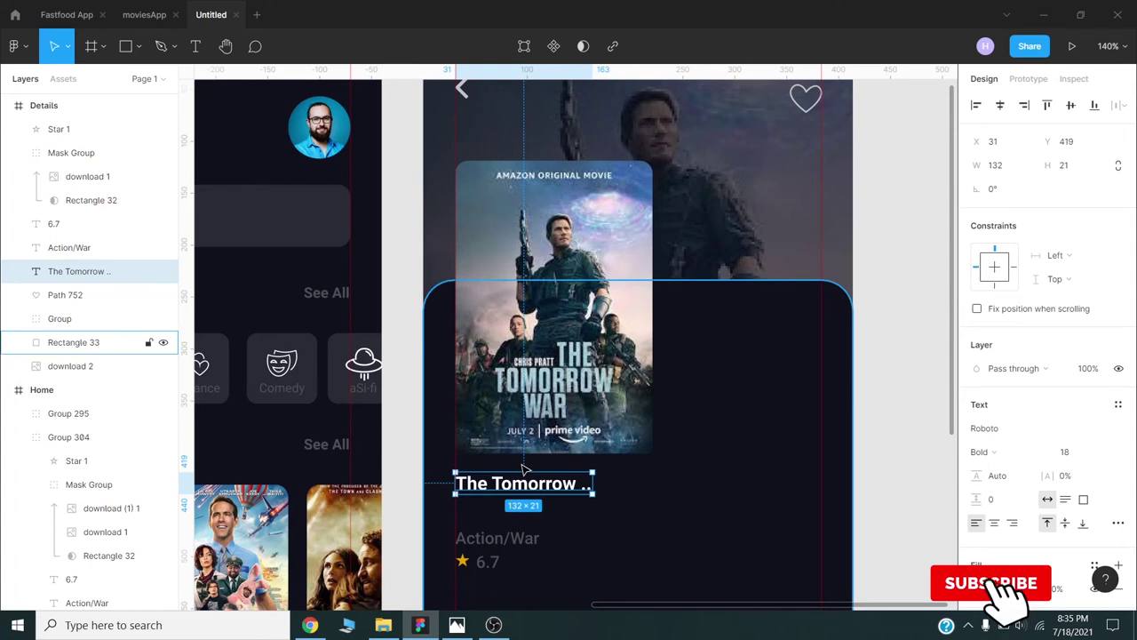
{"action": "left_click", "coordinate": [1064, 451]}
Step: Set the title to size 22 and place a '2:3 Hrs' copy of Action/War beside the genre
{"action": "type", "text": "22"}
{"action": "key", "text": "Return"}
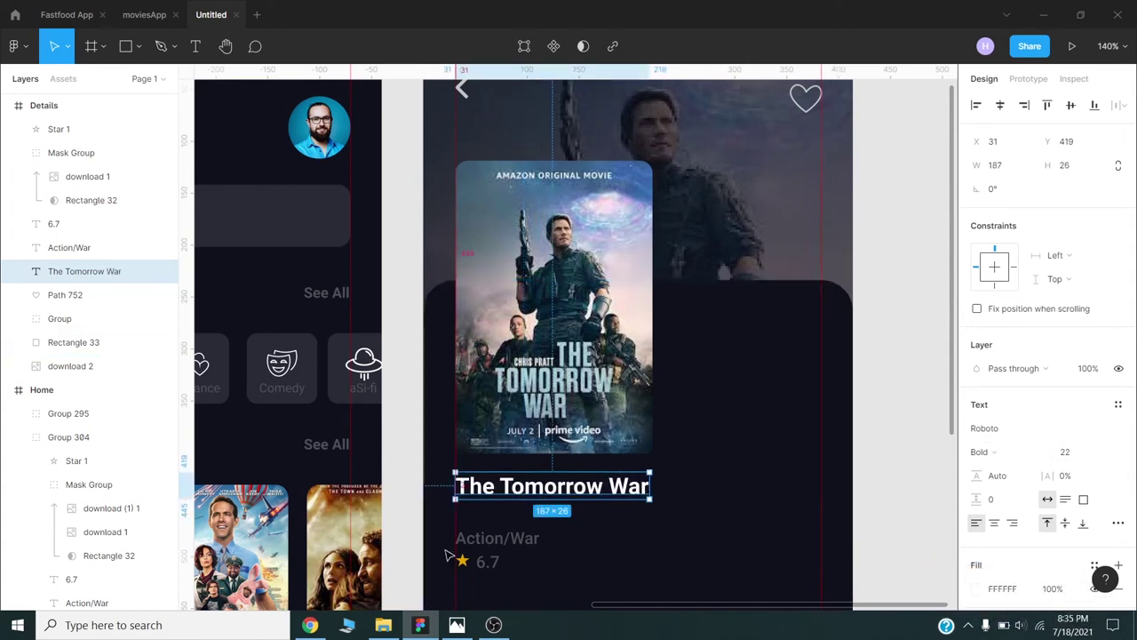
{"action": "left_click", "coordinate": [485, 531]}
{"action": "left_click_drag", "start_coordinate": [484, 530], "coordinate": [600, 525]}
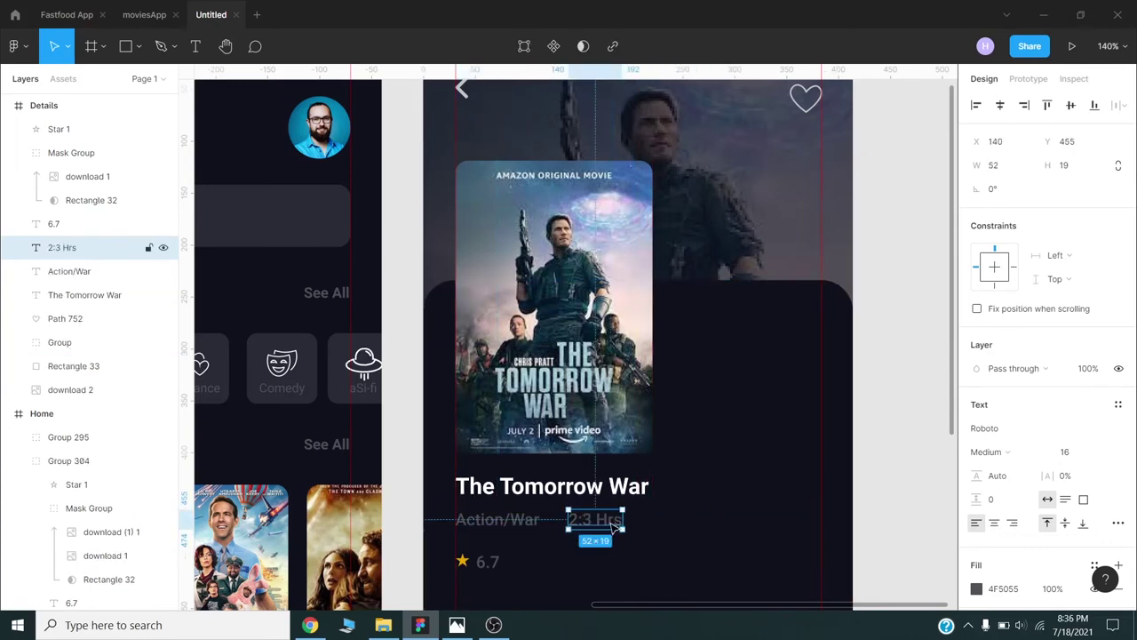
{"action": "left_click_drag", "start_coordinate": [595, 520], "coordinate": [622, 519]}
Step: Move the star and 6.7 rating up and enlarge the 6.7 text to size 18
{"action": "mouse_move", "coordinate": [448, 578]}
{"action": "left_mouse_down"}
{"action": "mouse_move", "coordinate": [507, 546]}
{"action": "mouse_move", "coordinate": [485, 553]}
{"action": "left_mouse_up"}
{"action": "left_click", "coordinate": [486, 556]}
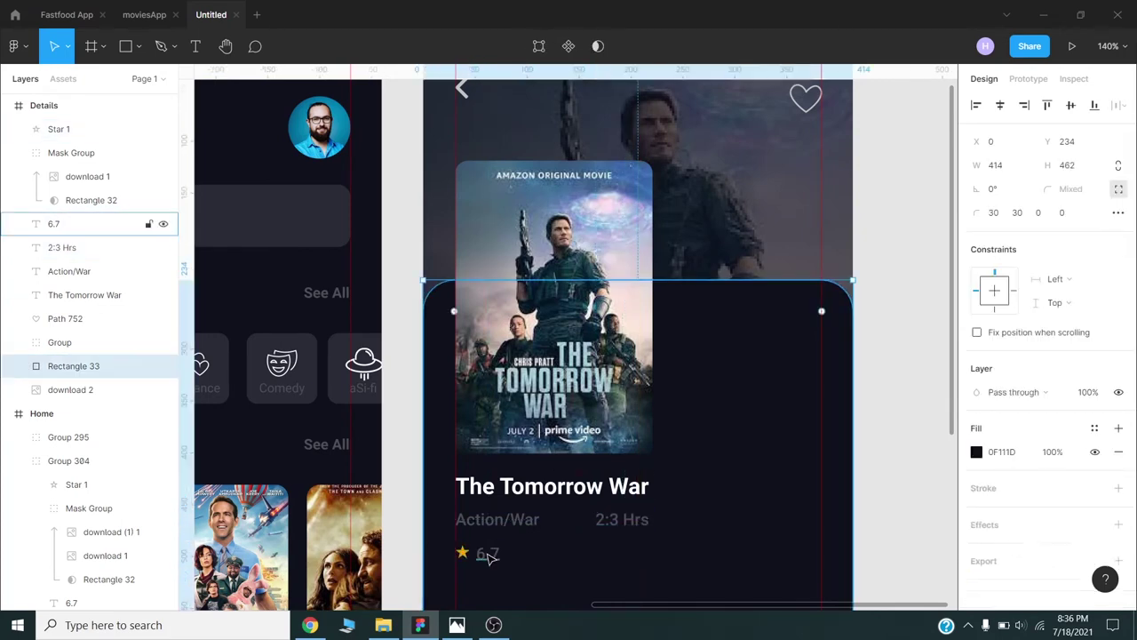
{"action": "type", "text": "18"}
{"action": "key", "text": "Return"}
{"action": "scroll", "coordinate": [489, 497], "scroll_direction": "down", "scroll_amount": 2}
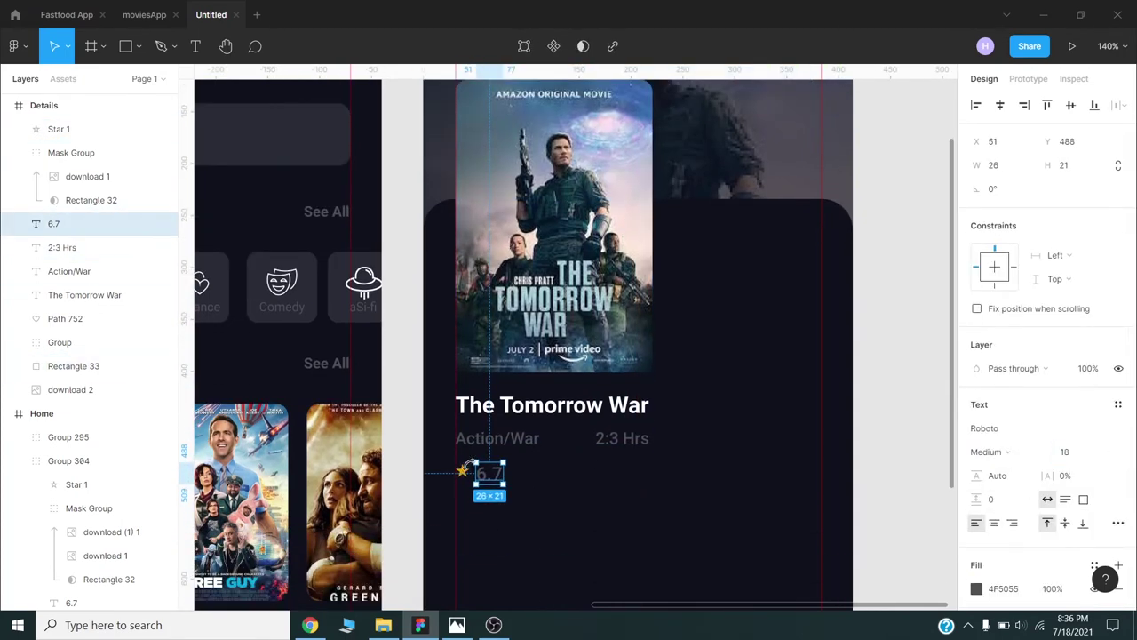
{"action": "left_click", "coordinate": [462, 473], "text": "shift"}
{"action": "scroll", "coordinate": [489, 475], "scroll_direction": "down", "scroll_amount": 3}
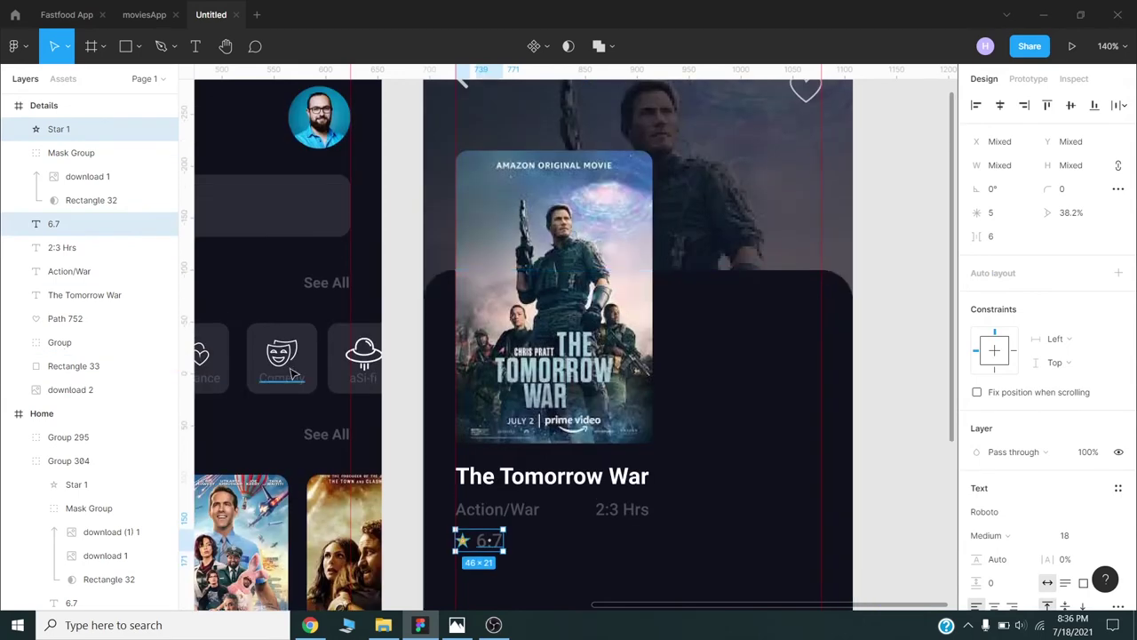
{"action": "left_click", "coordinate": [138, 46]}
{"action": "left_click", "coordinate": [107, 134]}
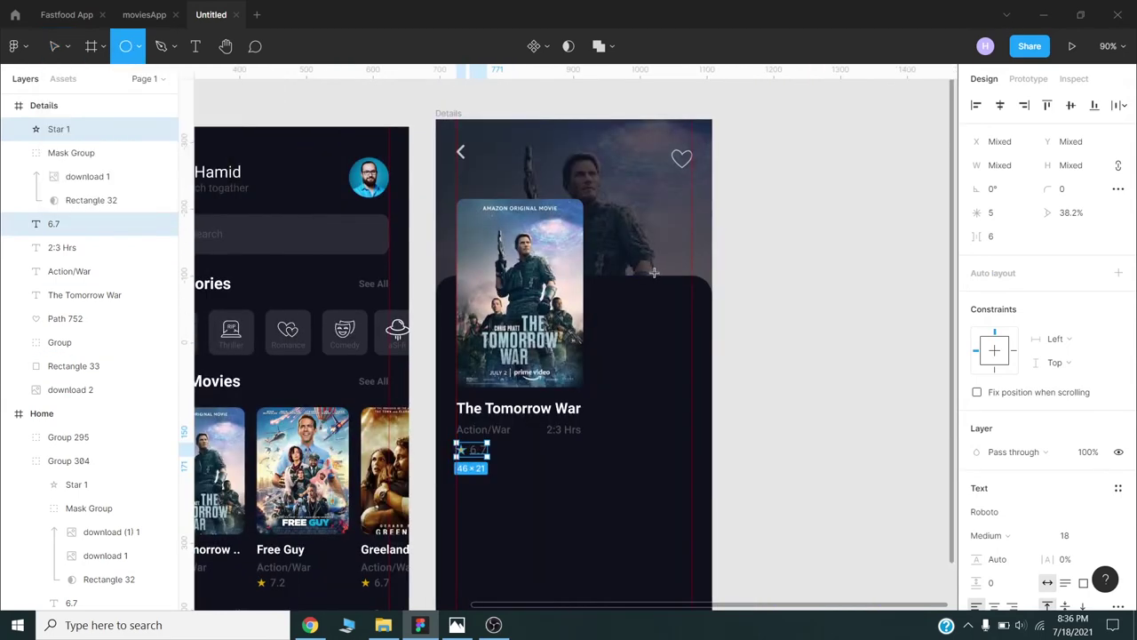
Step: Draw an 80-wide circle at the poster's right edge and fill it red (E82627)
{"action": "left_click", "coordinate": [639, 271]}
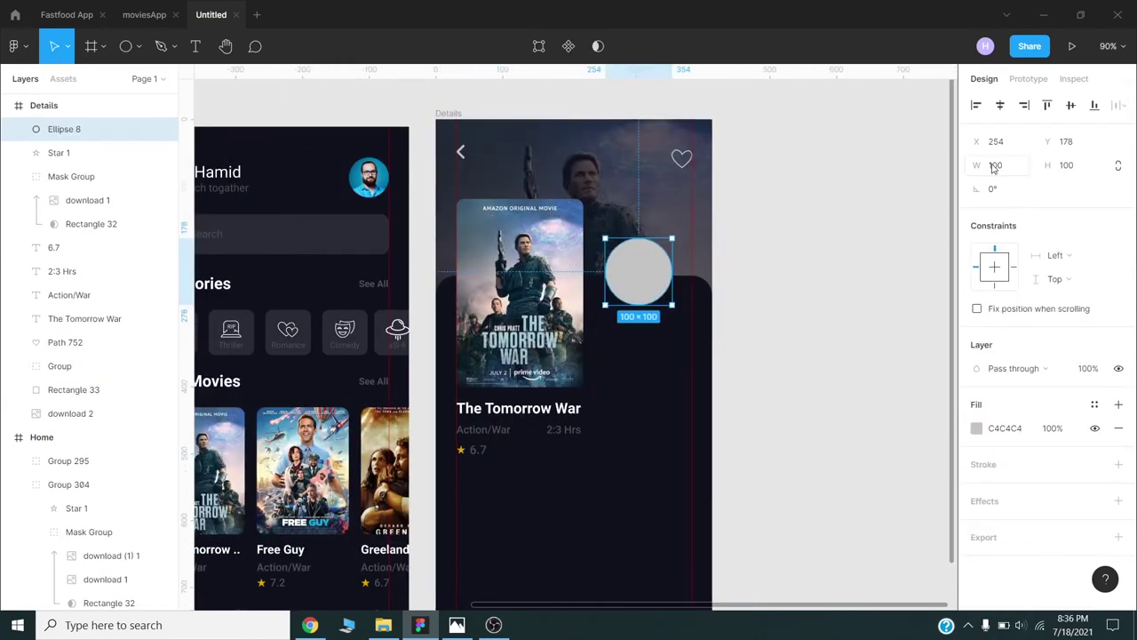
{"action": "type", "text": "80"}
{"action": "key", "text": "Return"}
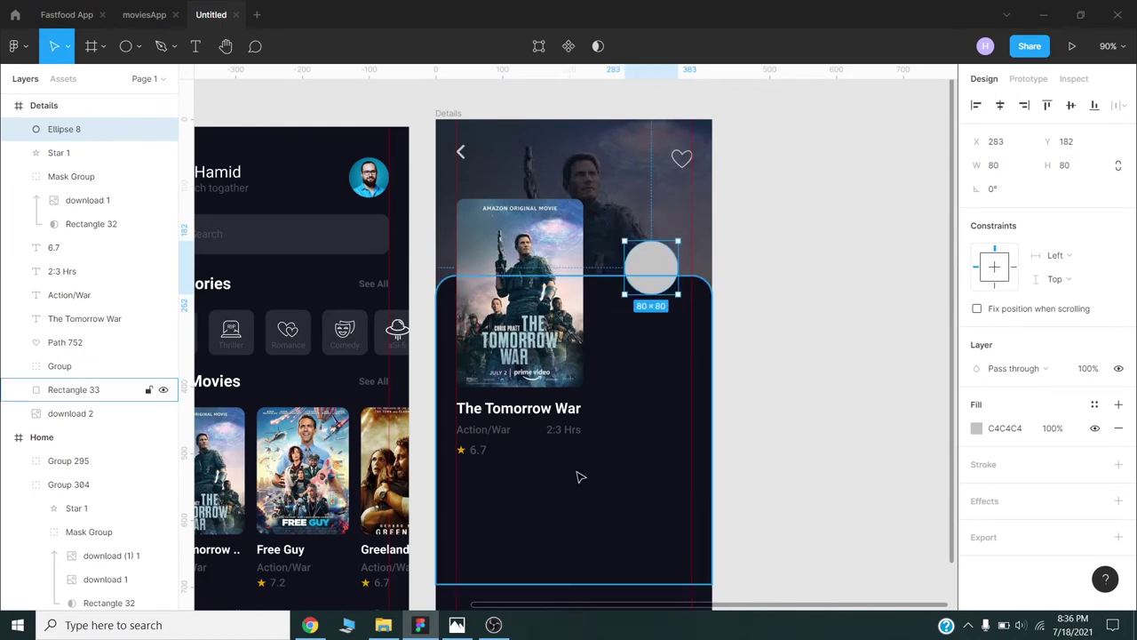
{"action": "scroll", "coordinate": [710, 351], "scroll_direction": "up", "scroll_amount": 2}
{"action": "left_click_drag", "start_coordinate": [633, 336], "coordinate": [650, 351]}
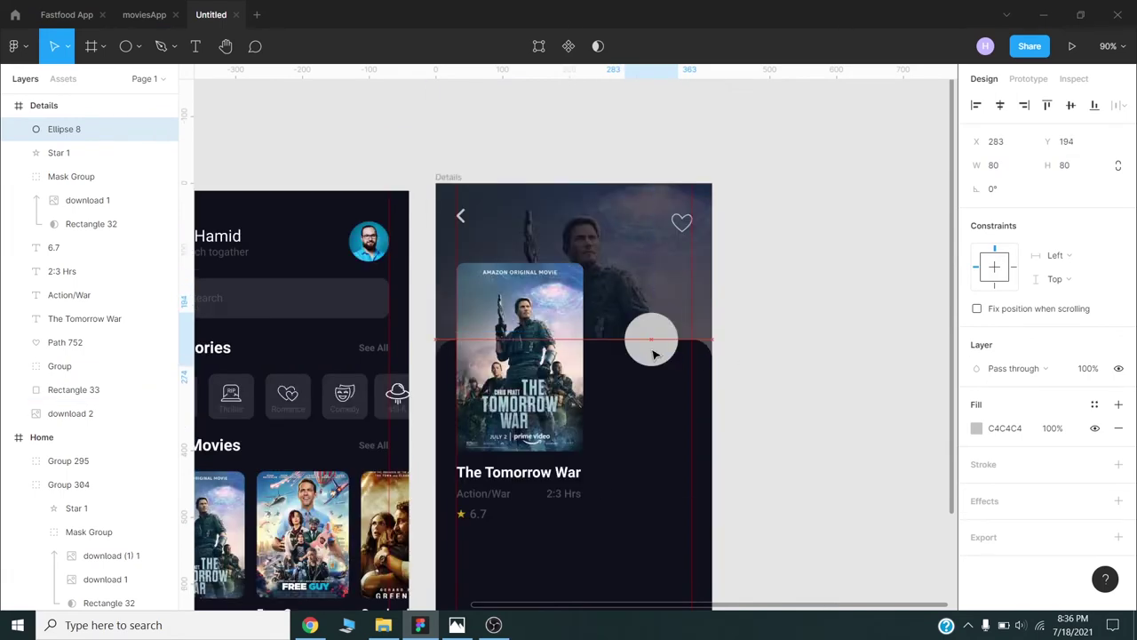
{"action": "left_click", "coordinate": [978, 432]}
{"action": "left_click", "coordinate": [923, 537]}
{"action": "left_click", "coordinate": [799, 426]}
{"action": "left_click", "coordinate": [647, 337]}
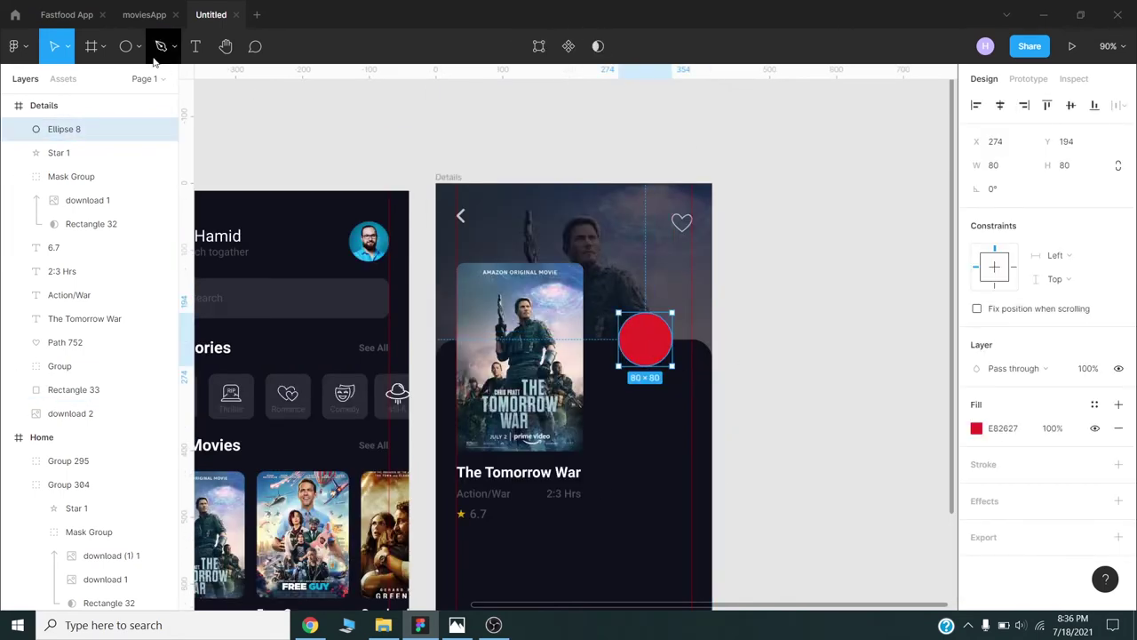
Step: Draw a triangle, turn it to point right inside the circle, and fill it FFFFFF
{"action": "left_click", "coordinate": [137, 47]}
{"action": "left_click", "coordinate": [139, 152]}
{"action": "left_click_drag", "start_coordinate": [621, 371], "coordinate": [658, 411]}
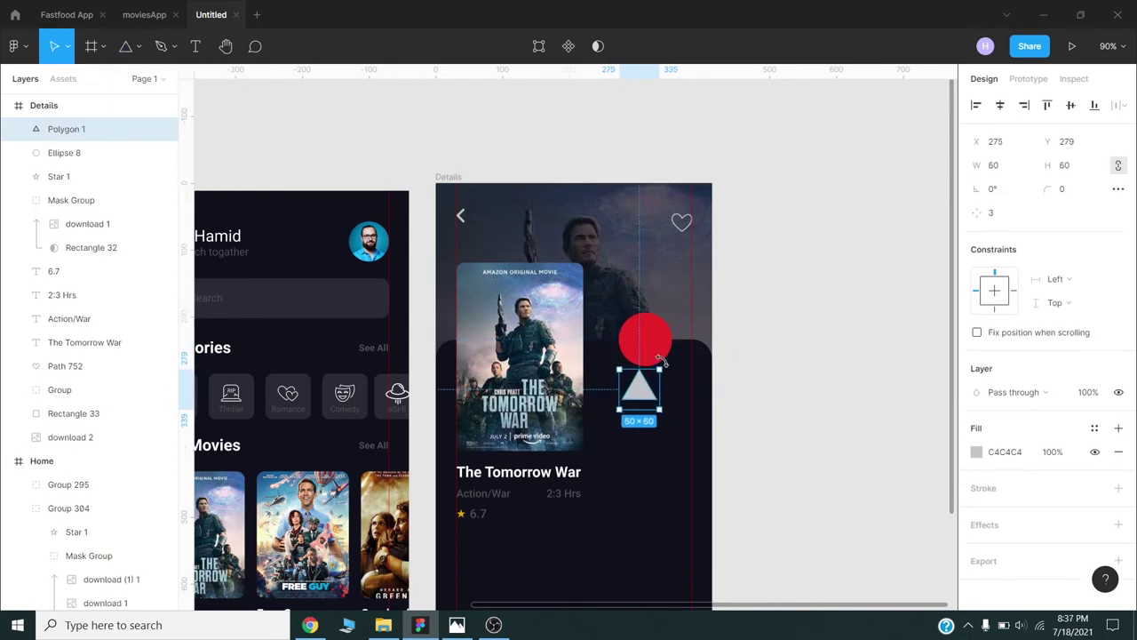
{"action": "mouse_move", "coordinate": [661, 359]}
{"action": "left_mouse_down"}
{"action": "mouse_move", "coordinate": [671, 412]}
{"action": "mouse_move", "coordinate": [650, 346]}
{"action": "mouse_move", "coordinate": [658, 352]}
{"action": "left_mouse_up"}
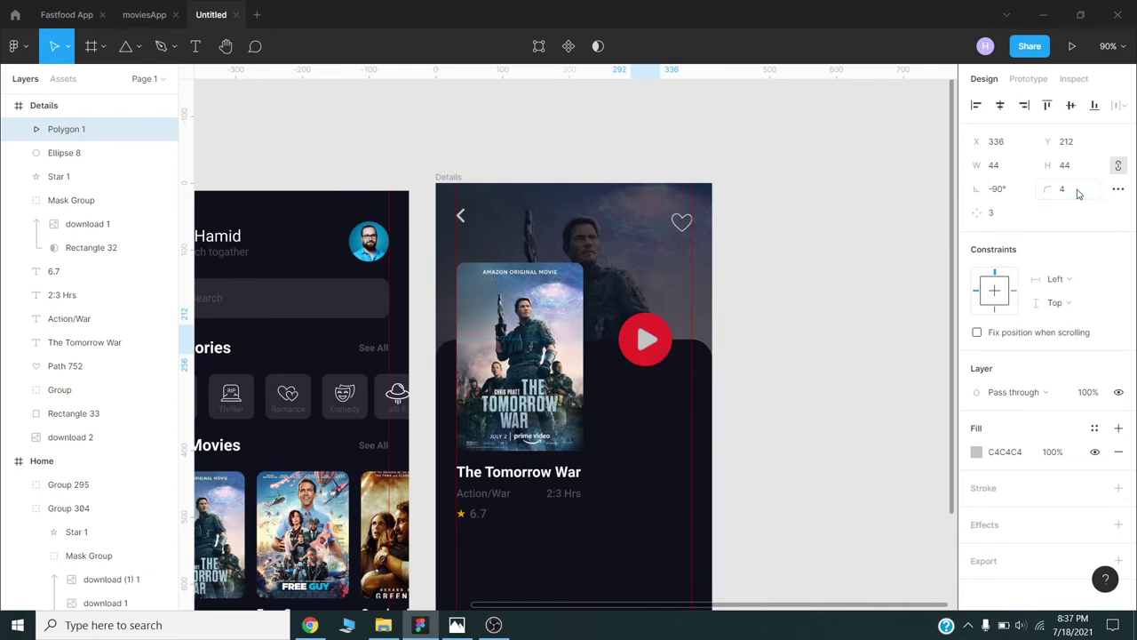
{"action": "left_click", "coordinate": [977, 451]}
{"action": "left_click", "coordinate": [858, 477]}
{"action": "type", "text": "ffffff"}
{"action": "key", "text": "Return"}
Step: Copy the title text below the rating as a bold white Overview heading
{"action": "left_click", "coordinate": [770, 363]}
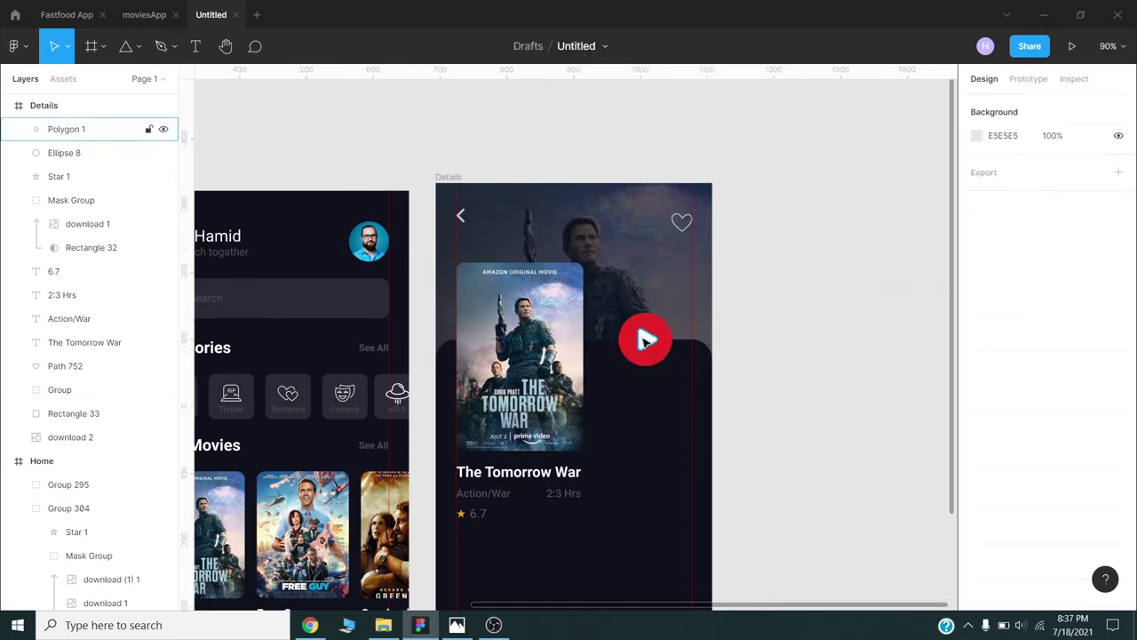
{"action": "scroll", "coordinate": [770, 359], "scroll_direction": "down", "scroll_amount": 2, "text": "ctrl"}
{"action": "scroll", "coordinate": [738, 358], "scroll_direction": "down", "scroll_amount": 1}
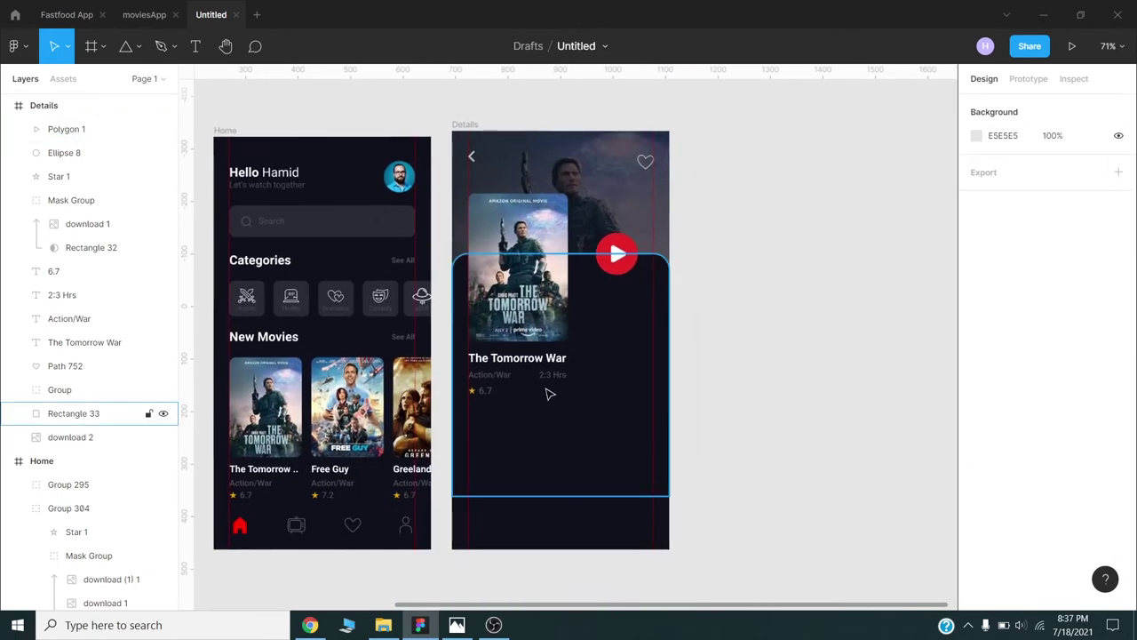
{"action": "left_click_drag", "start_coordinate": [522, 369], "coordinate": [554, 418], "text": "alt"}
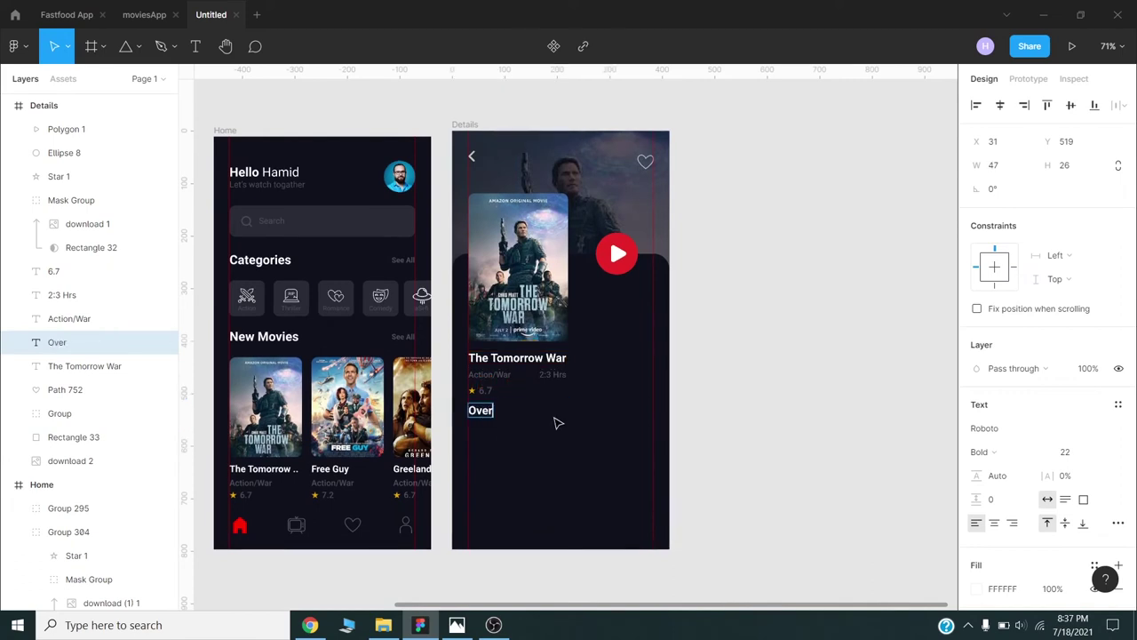
{"action": "key", "text": "Escape"}
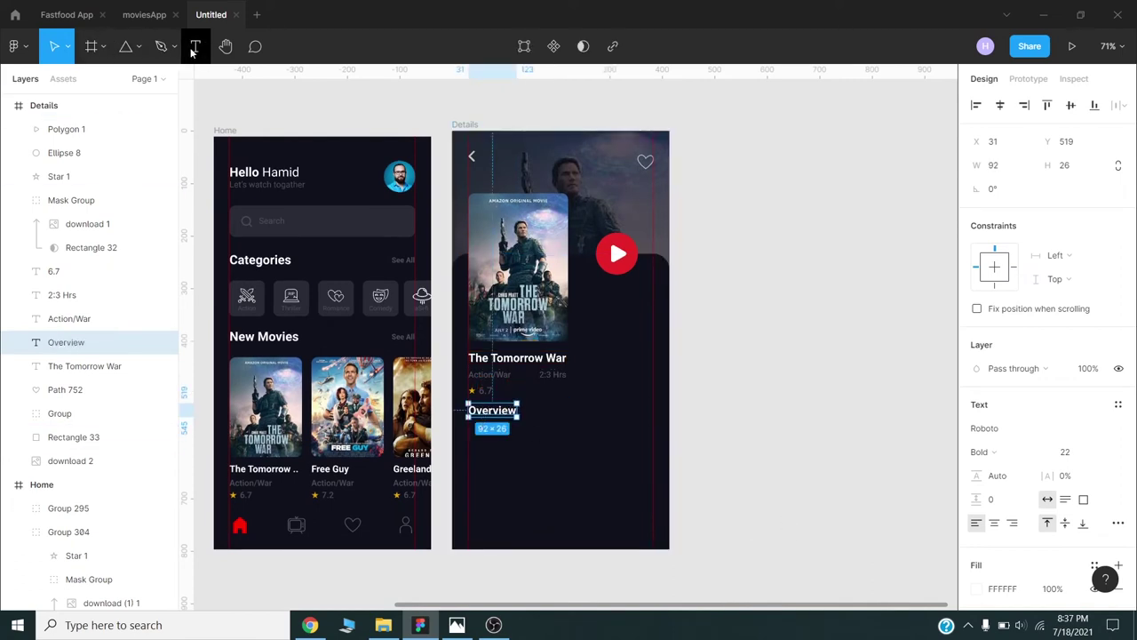
Step: Draw an empty text box below Overview and bring up its context menu for plugins
{"action": "left_click", "coordinate": [194, 49]}
{"action": "left_click_drag", "start_coordinate": [470, 429], "coordinate": [654, 471]}
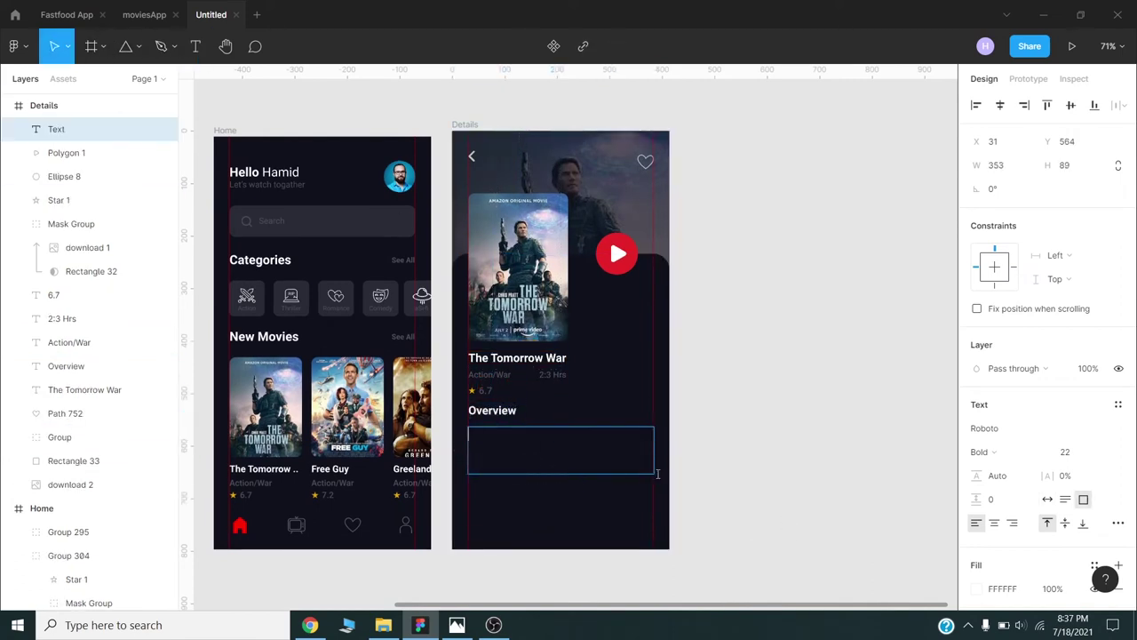
{"action": "right_click", "coordinate": [530, 454]}
{"action": "key", "text": "Escape"}
{"action": "right_click", "coordinate": [588, 440]}
{"action": "mouse_move", "coordinate": [614, 501]}
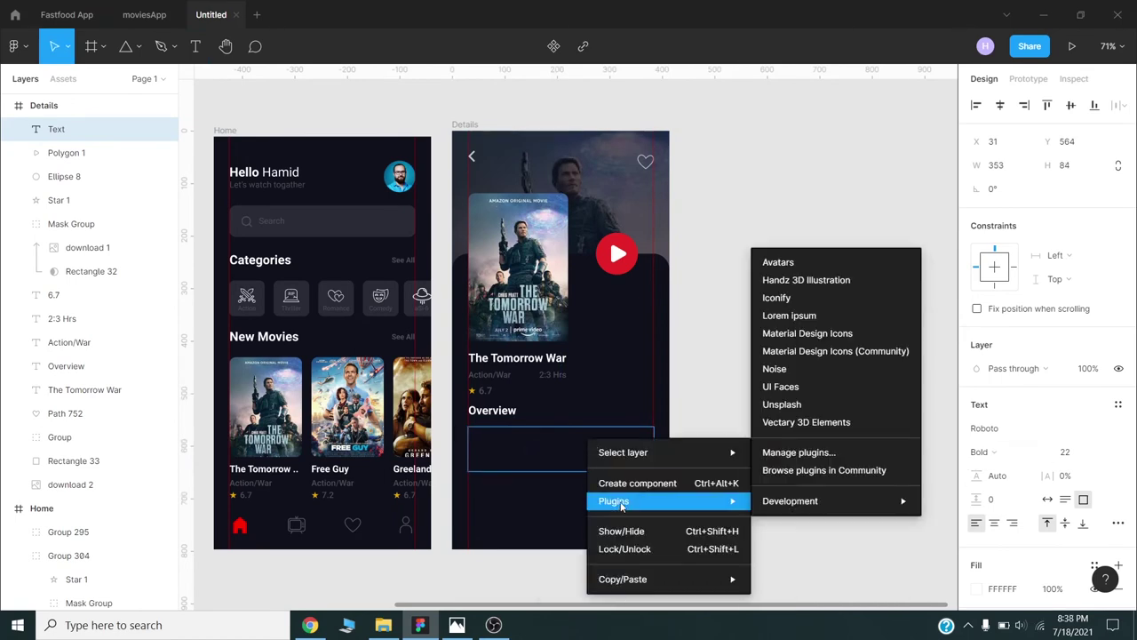
Step: Fill the text box with Lorem ipsum placeholder text in Regular weight, size 18
{"action": "left_click", "coordinate": [587, 435]}
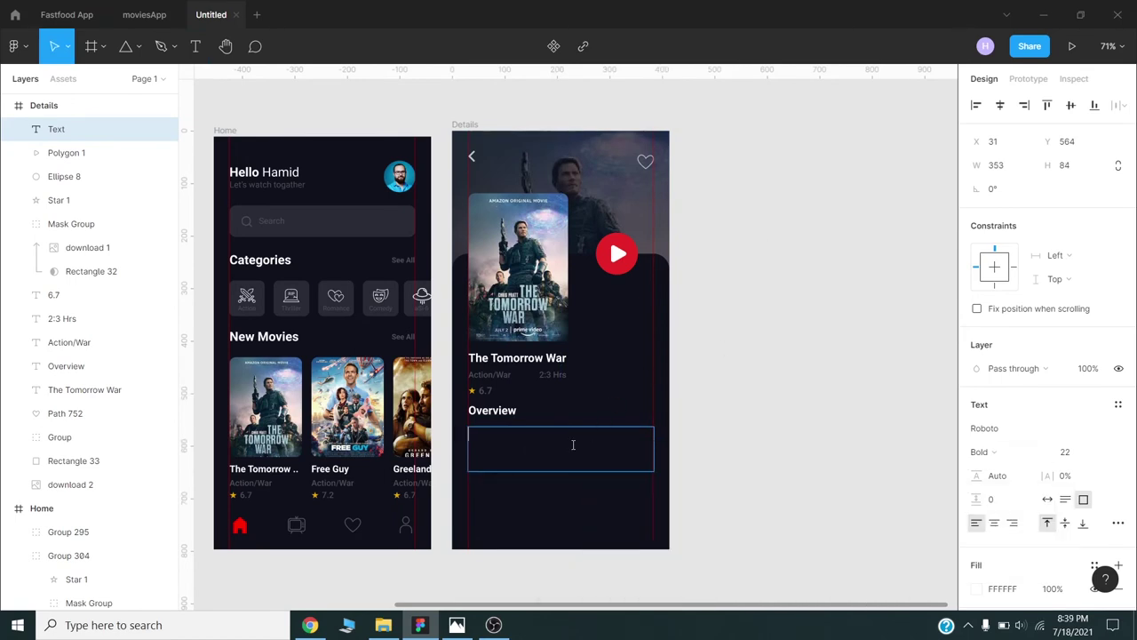
{"action": "scroll", "coordinate": [576, 449], "scroll_direction": "up", "scroll_amount": 3}
{"action": "scroll", "coordinate": [581, 454], "scroll_direction": "down", "scroll_amount": 2}
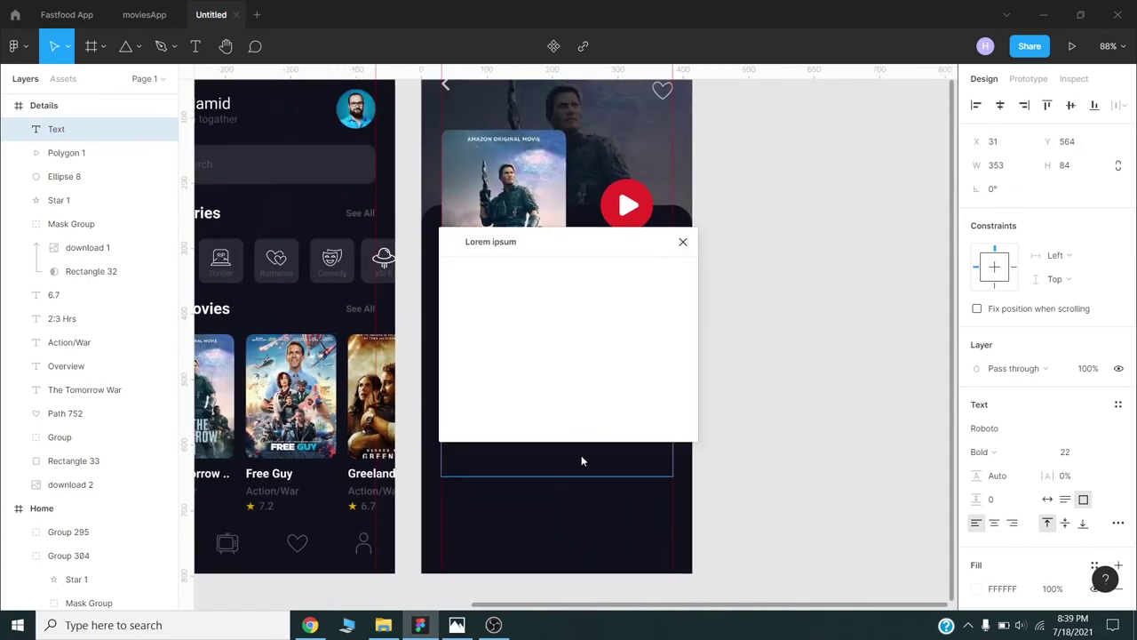
{"action": "left_click", "coordinate": [635, 411]}
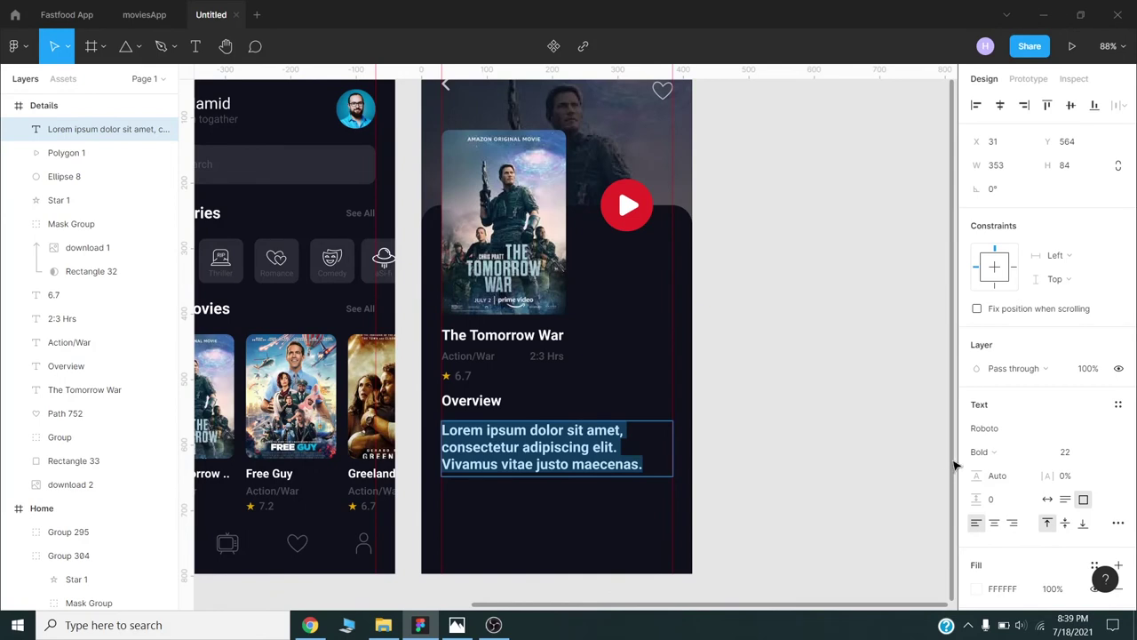
{"action": "left_click", "coordinate": [1004, 456]}
{"action": "left_click", "coordinate": [993, 414]}
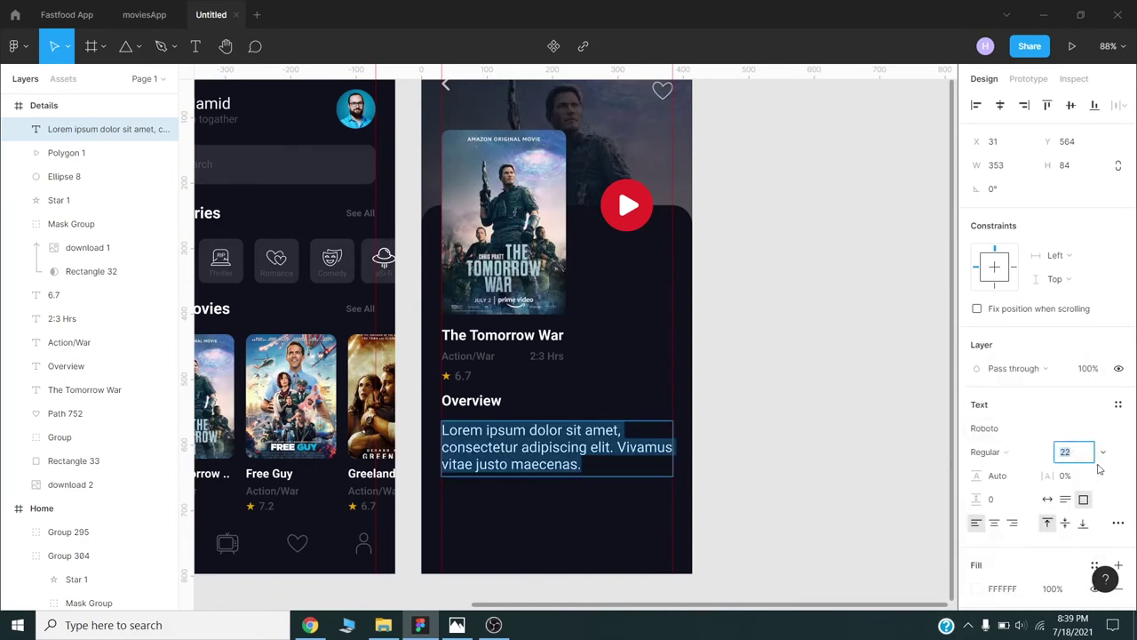
{"action": "type", "text": "18"}
{"action": "key", "text": "Return"}
Step: Lengthen the paragraph by pasting a second copy of the text and trimming extra words
{"action": "double_click", "coordinate": [557, 439]}
{"action": "key", "text": "ctrl+c"}
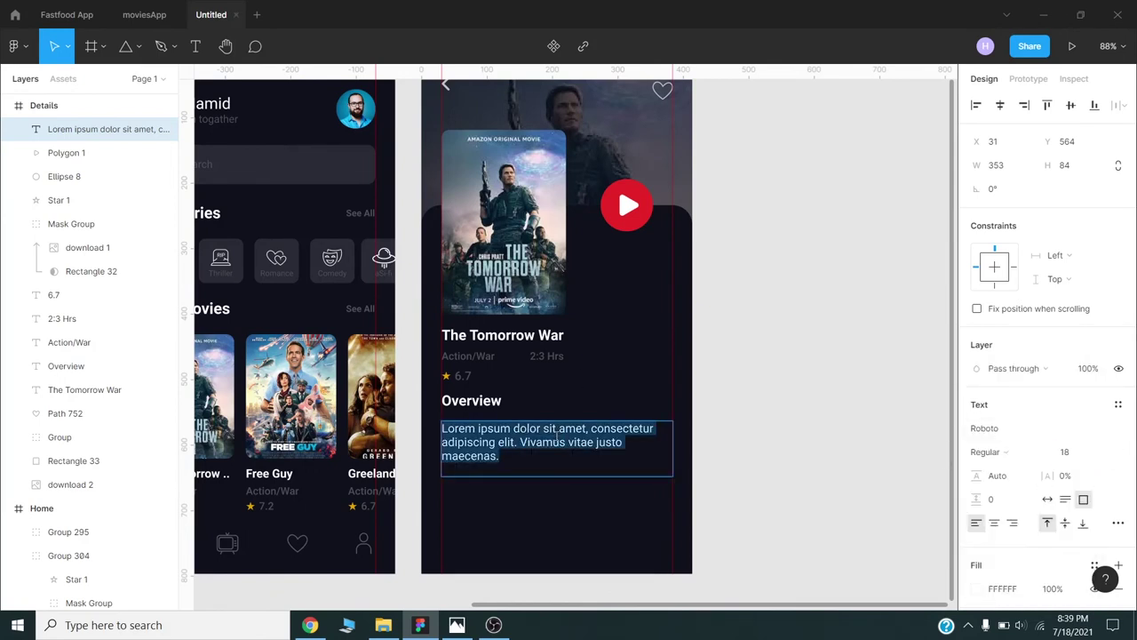
{"action": "key", "text": "Right"}
{"action": "key", "text": "ctrl+v"}
{"action": "key", "text": "BackSpace"}
{"action": "key", "text": "ctrl+a"}
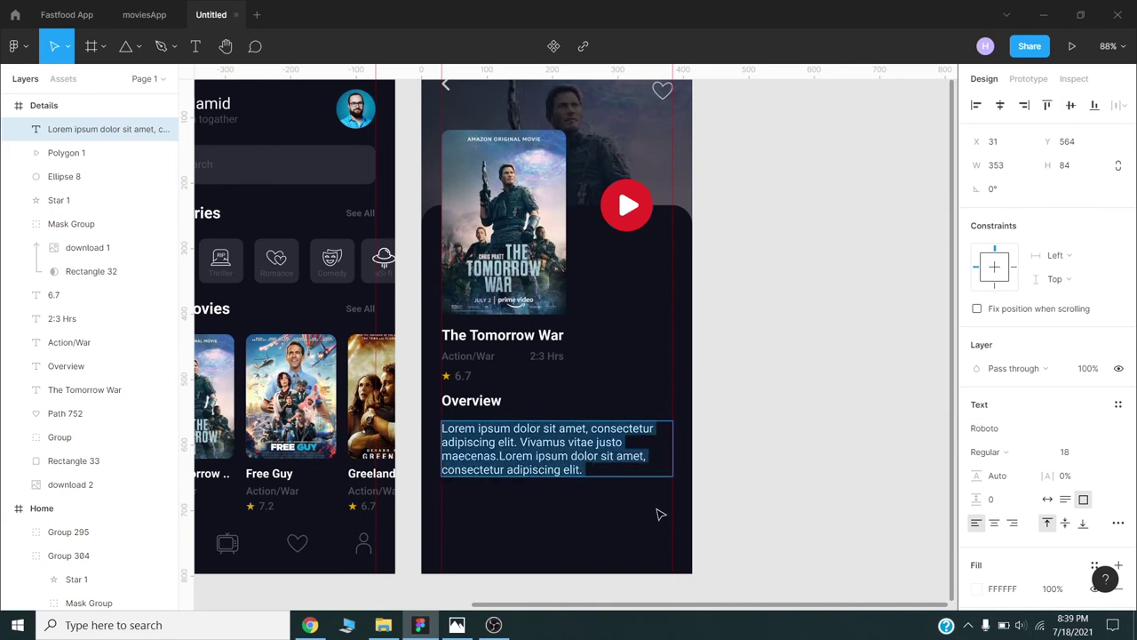
Step: Colour the paragraph light grey C4C4C4 and make the closing Read More bold white
{"action": "scroll", "coordinate": [1044, 506], "scroll_direction": "down", "scroll_amount": 3}
{"action": "left_click", "coordinate": [976, 445]}
{"action": "left_click", "coordinate": [852, 539]}
{"action": "type", "text": "Read More"}
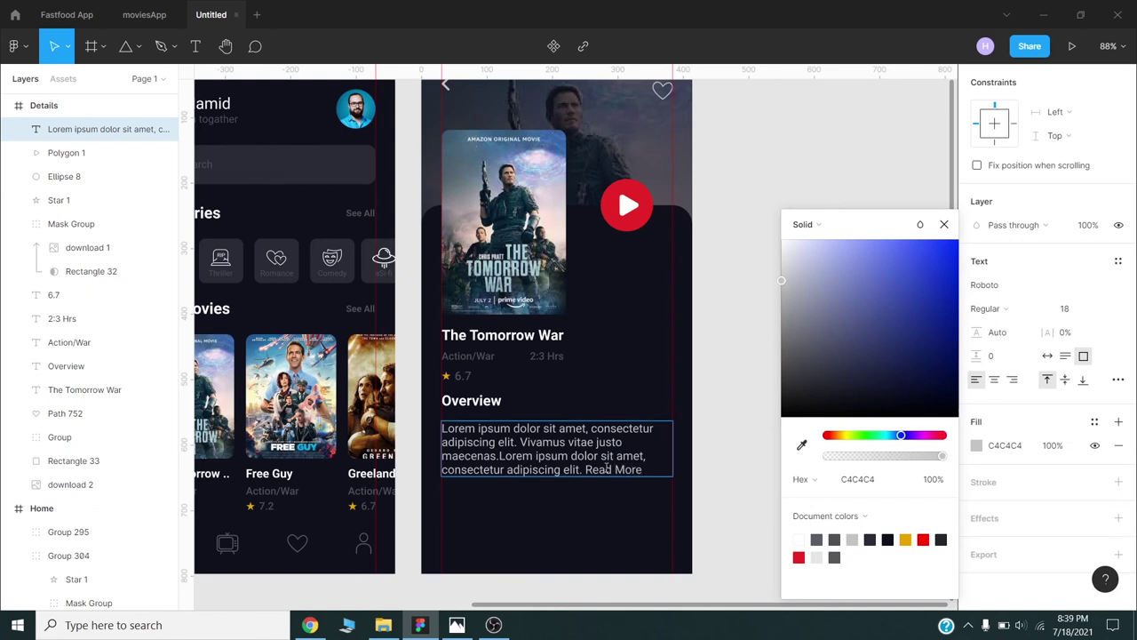
{"action": "left_click_drag", "start_coordinate": [805, 339], "coordinate": [771, 210]}
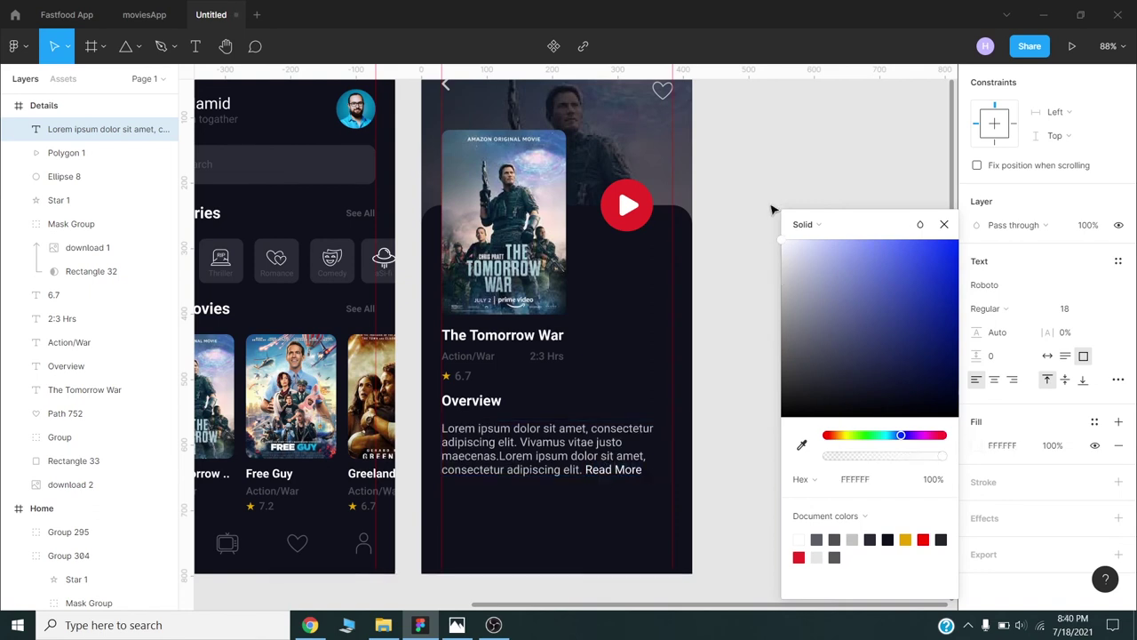
{"action": "left_click", "coordinate": [1017, 308]}
{"action": "left_click", "coordinate": [1058, 340]}
{"action": "key", "text": "Escape"}
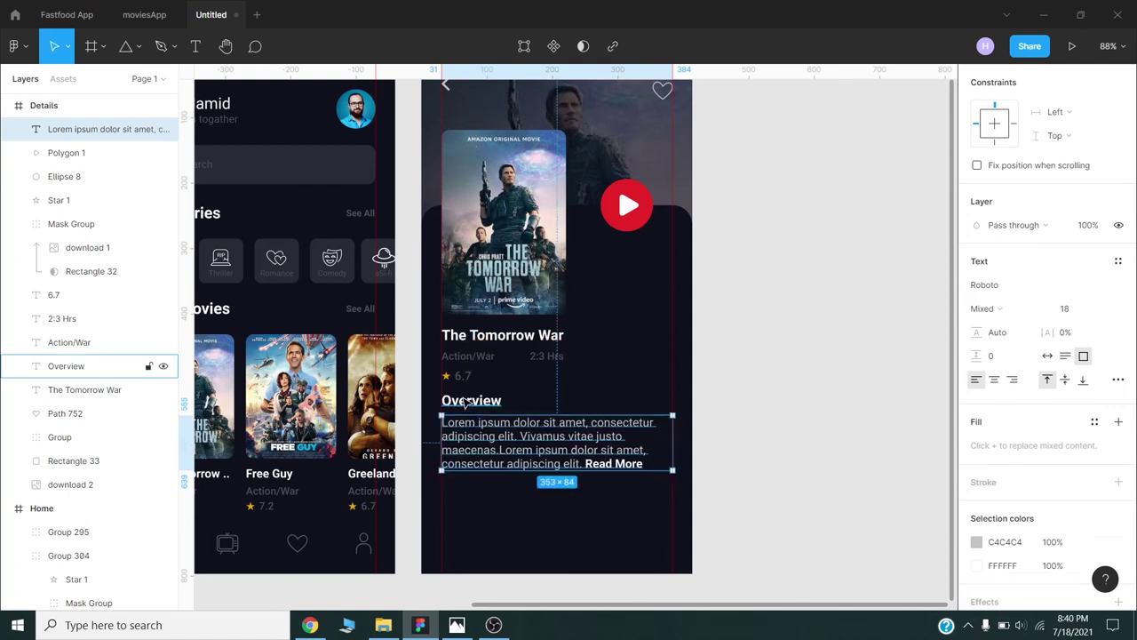
Step: Duplicate the Overview heading below and retype it as 'Recomended'
{"action": "left_click", "coordinate": [471, 401]}
{"action": "scroll", "coordinate": [471, 401], "scroll_direction": "down", "scroll_amount": 1}
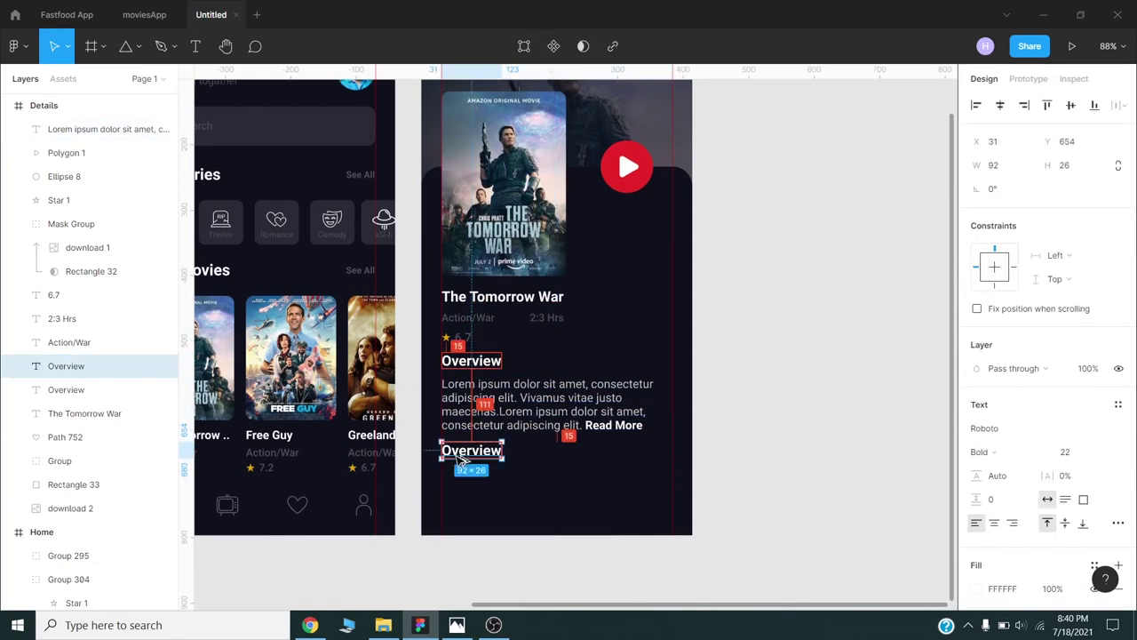
{"action": "double_click", "coordinate": [461, 458]}
{"action": "type", "text": "Recomended"}
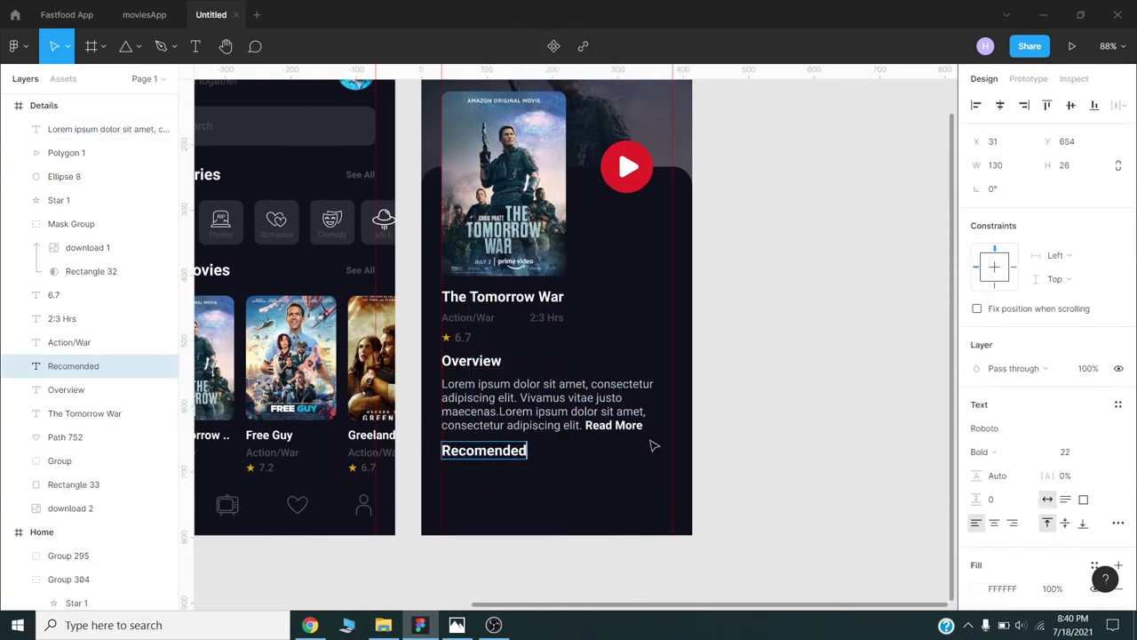
{"action": "key", "text": "Escape"}
Step: Move the movie poster cards from the Home screen into Details below Recomended
{"action": "scroll", "coordinate": [755, 420], "scroll_direction": "down", "scroll_amount": 3}
{"action": "left_click", "coordinate": [447, 373]}
{"action": "left_click_drag", "start_coordinate": [446, 373], "coordinate": [647, 484]}
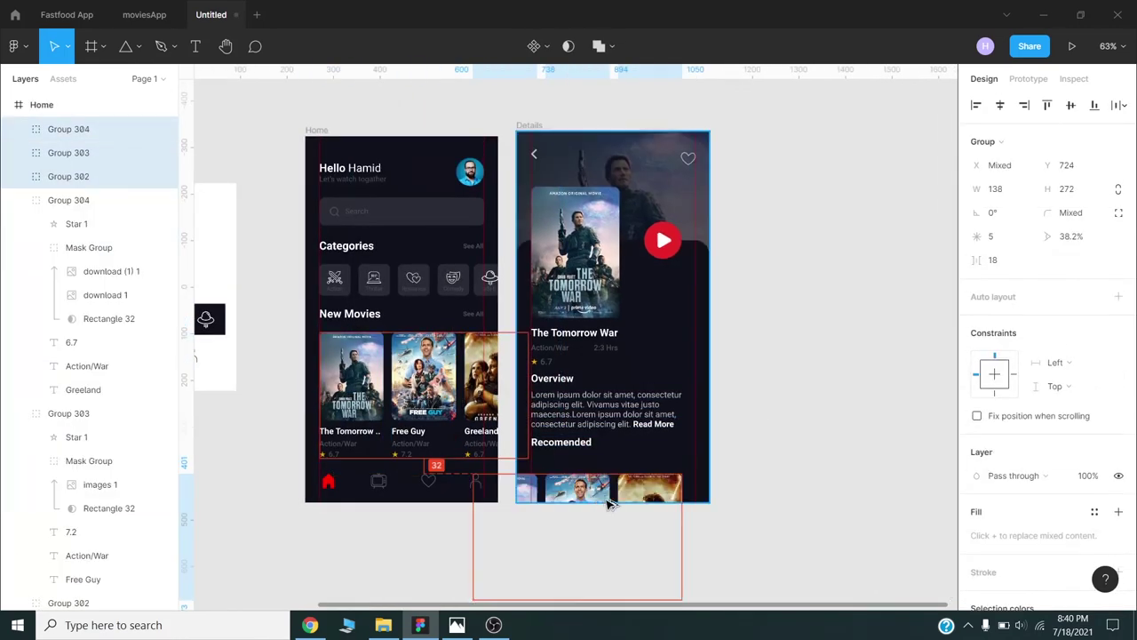
{"action": "left_click", "coordinate": [737, 315]}
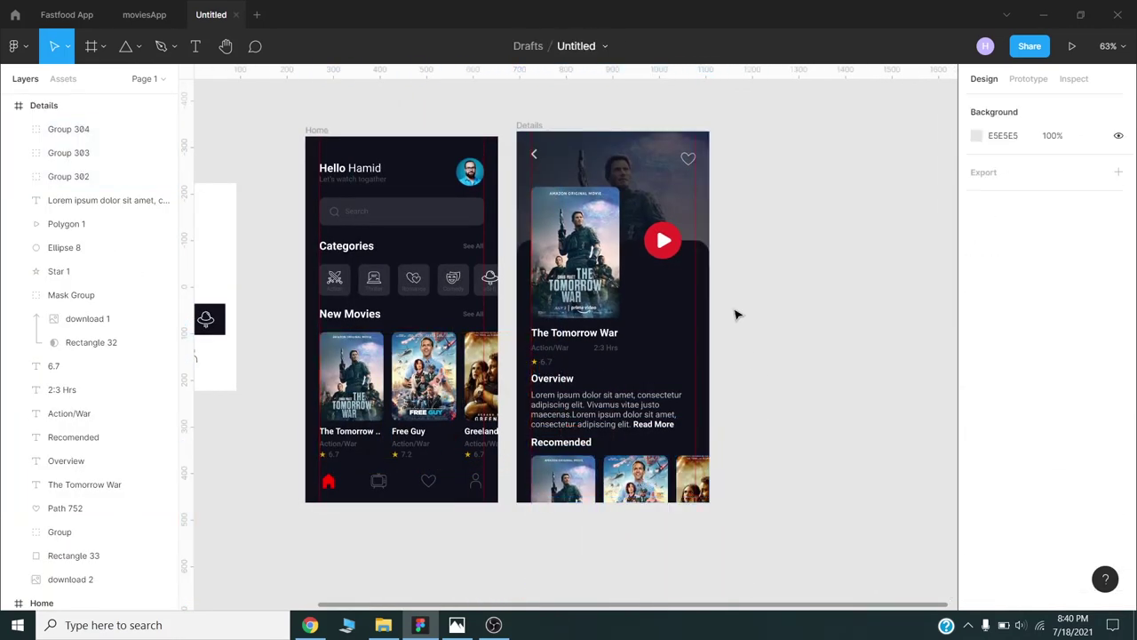
Step: Darken the overview paragraph colour and nudge all Details content slightly upward
{"action": "left_click", "coordinate": [613, 409]}
{"action": "left_click", "coordinate": [976, 588]}
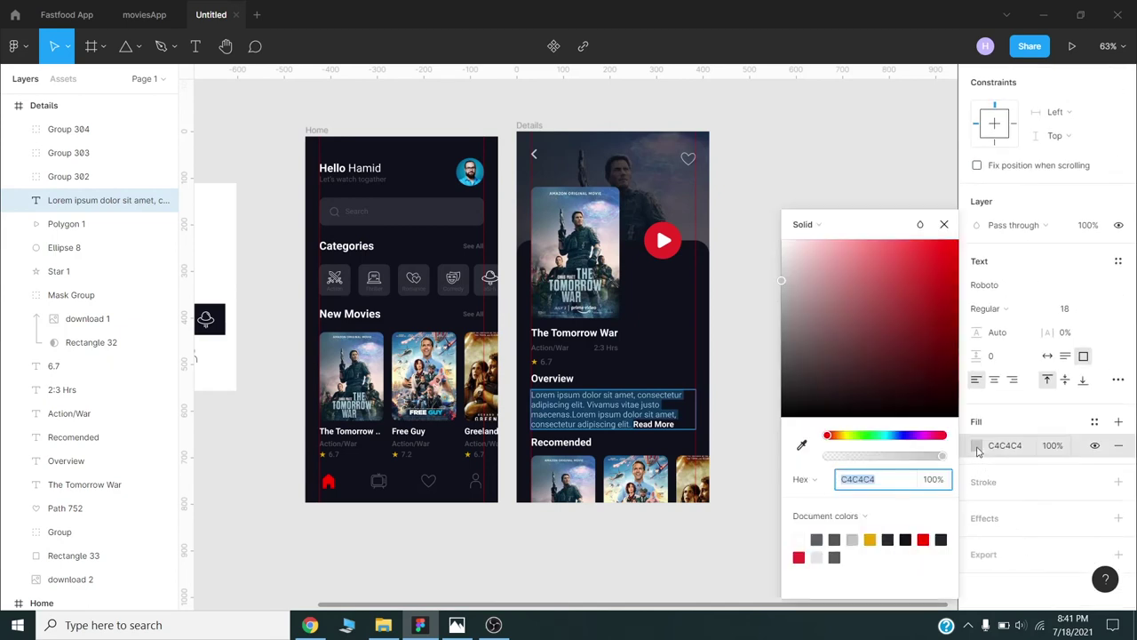
{"action": "left_click", "coordinate": [802, 422]}
{"action": "left_click", "coordinate": [782, 231]}
{"action": "left_click_drag", "start_coordinate": [782, 231], "coordinate": [560, 358]}
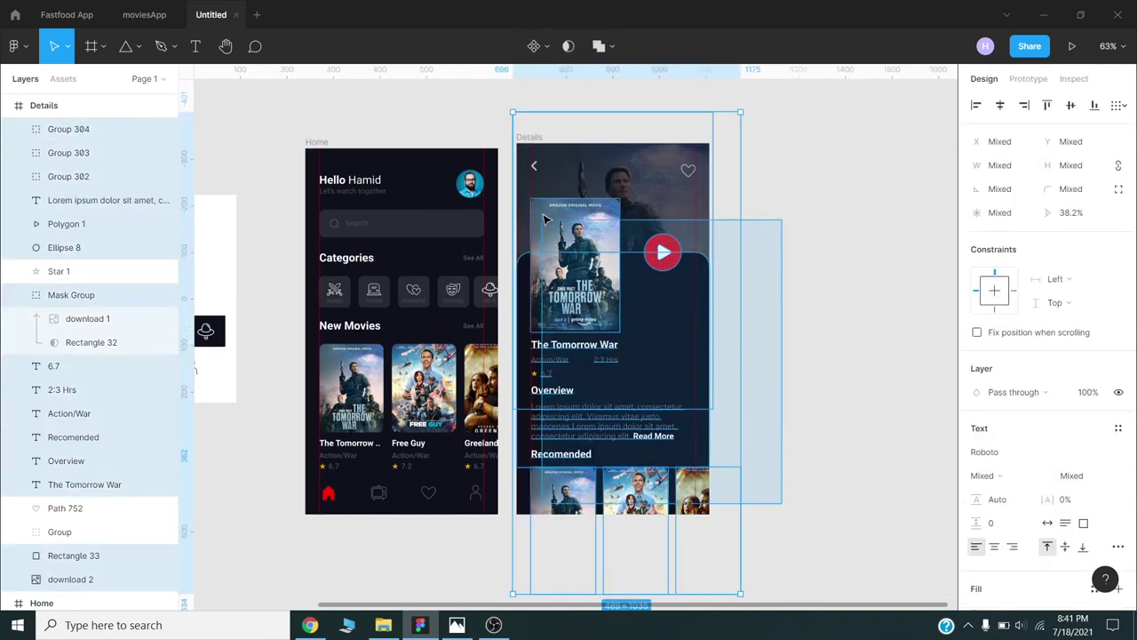
{"action": "key", "text": "shift+Up"}
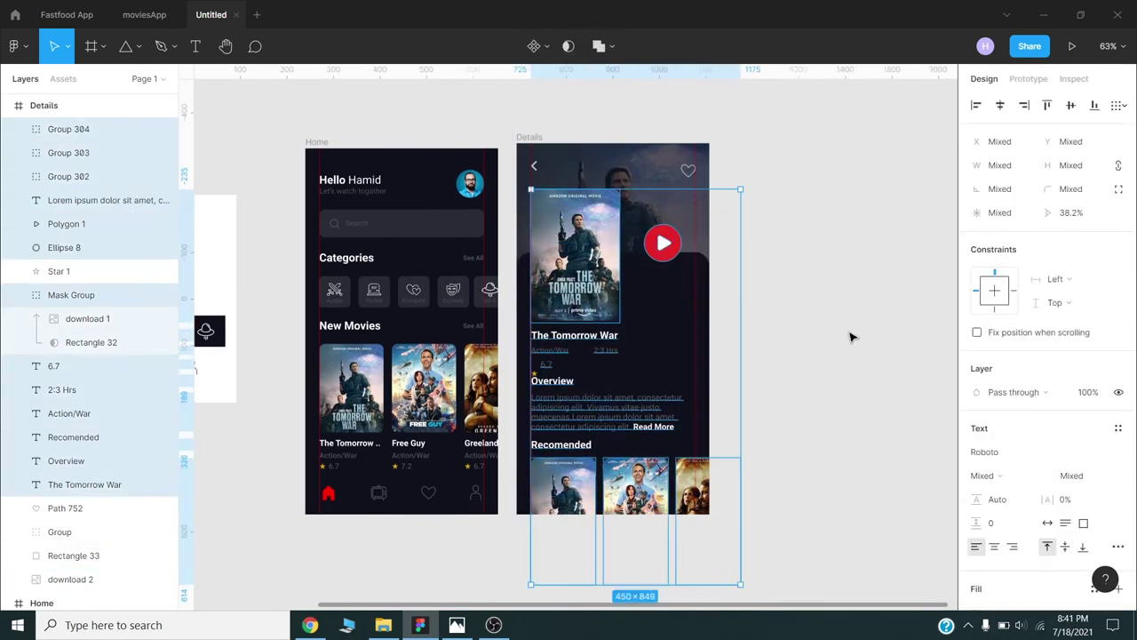
{"action": "key", "text": "shift+Up"}
{"action": "left_click", "coordinate": [820, 340]}
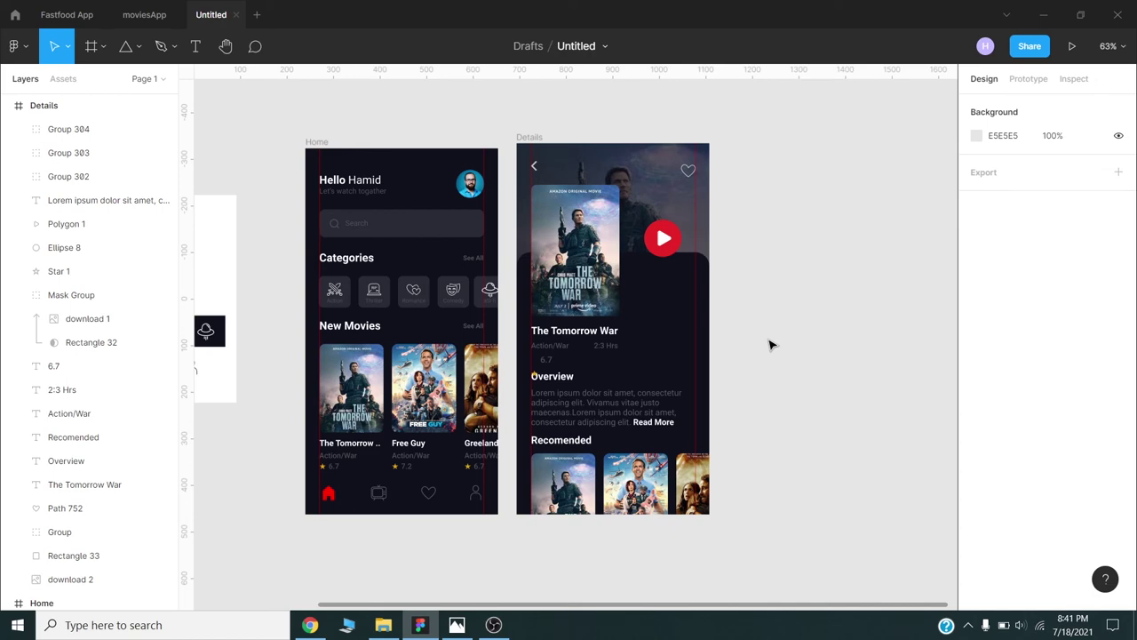
Step: Move the rating star next to the 6.7 label
{"action": "scroll", "coordinate": [542, 356], "scroll_direction": "up", "scroll_amount": 3}
{"action": "scroll", "coordinate": [349, 366], "scroll_direction": "up", "scroll_amount": 3}
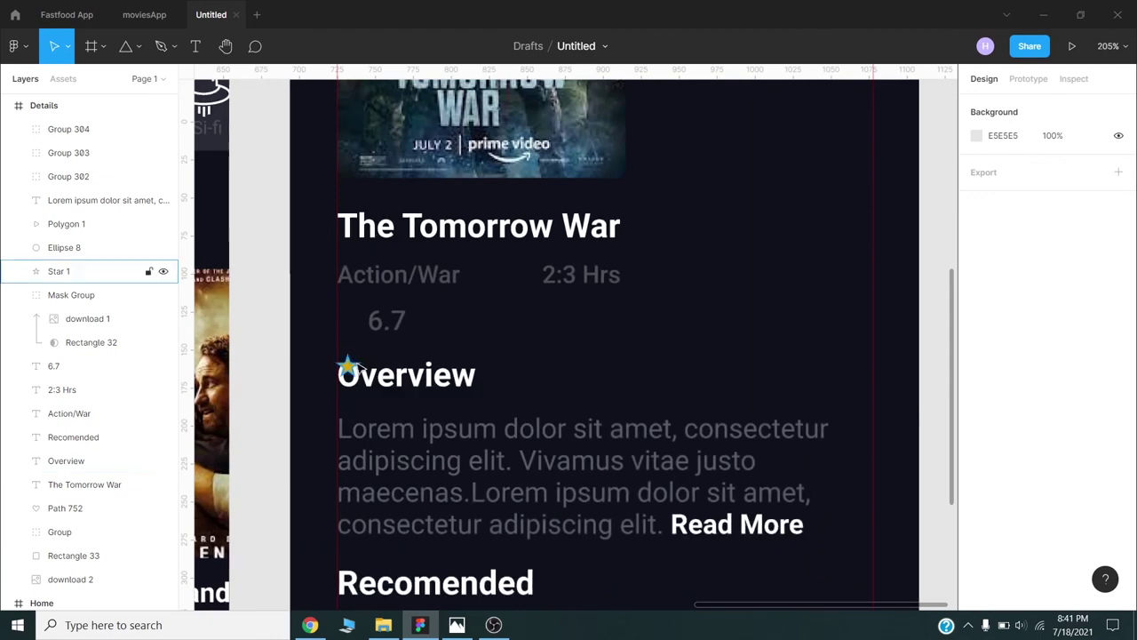
{"action": "left_click_drag", "start_coordinate": [349, 366], "coordinate": [360, 327]}
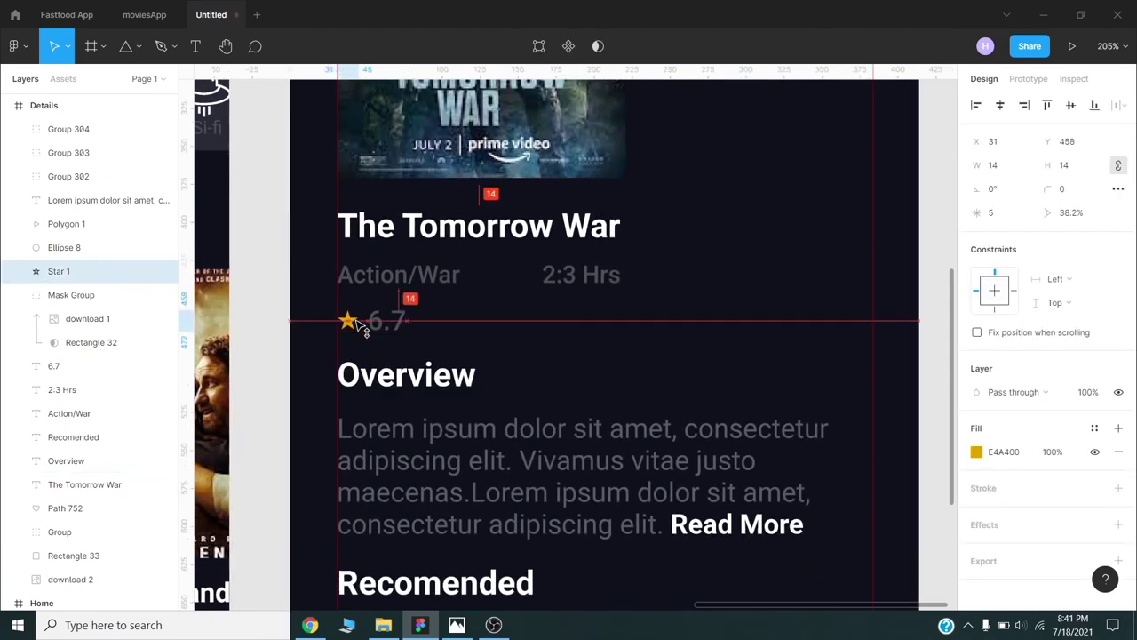
{"action": "scroll", "coordinate": [418, 350], "scroll_direction": "down", "scroll_amount": 2}
{"action": "scroll", "coordinate": [498, 356], "scroll_direction": "down", "scroll_amount": 2}
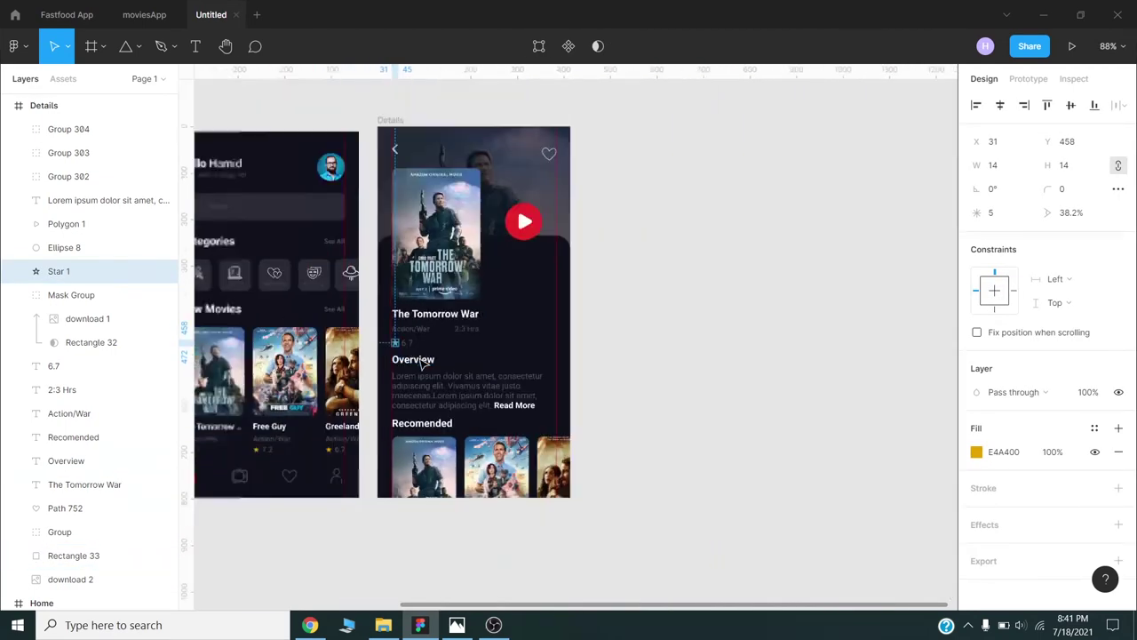
{"action": "scroll", "coordinate": [613, 365], "scroll_direction": "down", "scroll_amount": 2}
{"action": "scroll", "coordinate": [613, 366], "scroll_direction": "left", "scroll_amount": 3}
{"action": "scroll", "coordinate": [675, 352], "scroll_direction": "left", "scroll_amount": 3}
{"action": "scroll", "coordinate": [685, 352], "scroll_direction": "left", "scroll_amount": 1}
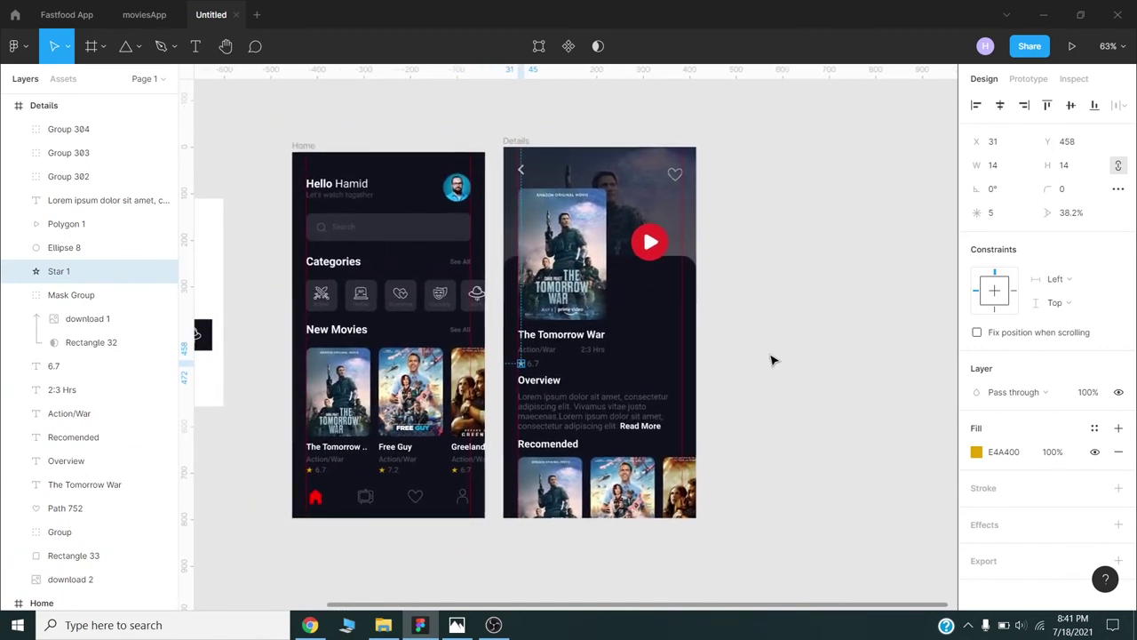
{"action": "left_click", "coordinate": [771, 360]}
Step: Centre the red circle Ellipse 8 behind the white play triangle
{"action": "scroll", "coordinate": [744, 337], "scroll_direction": "up", "scroll_amount": 1}
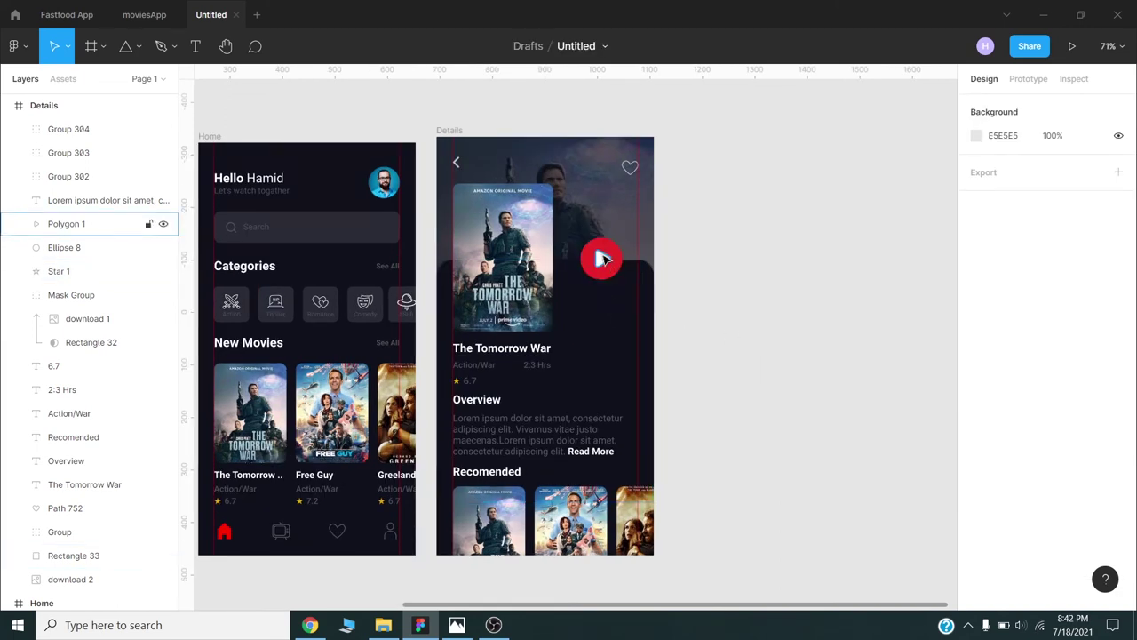
{"action": "left_click", "coordinate": [66, 223]}
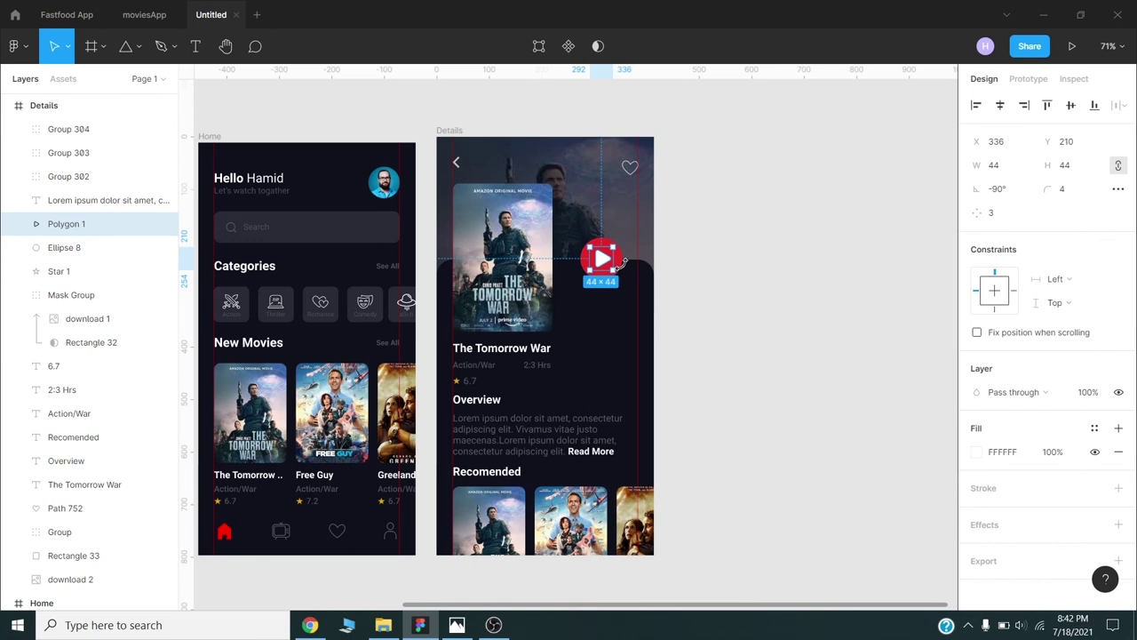
{"action": "scroll", "coordinate": [624, 264], "scroll_direction": "up", "scroll_amount": 2, "text": "ctrl"}
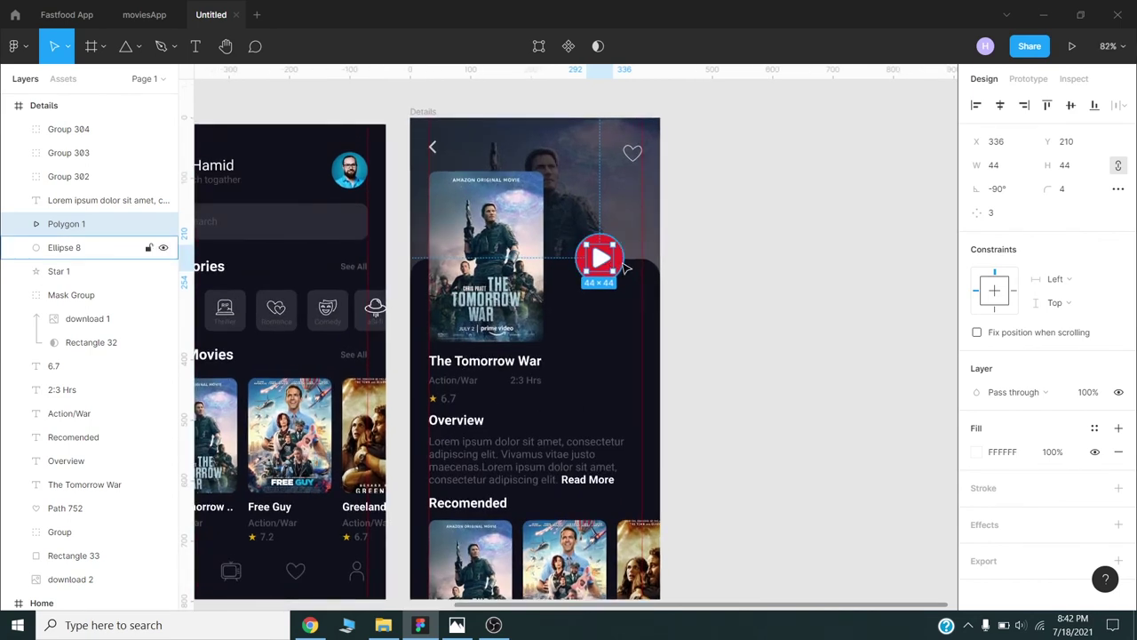
{"action": "left_click", "coordinate": [624, 266]}
{"action": "left_click_drag", "start_coordinate": [625, 264], "coordinate": [607, 267]}
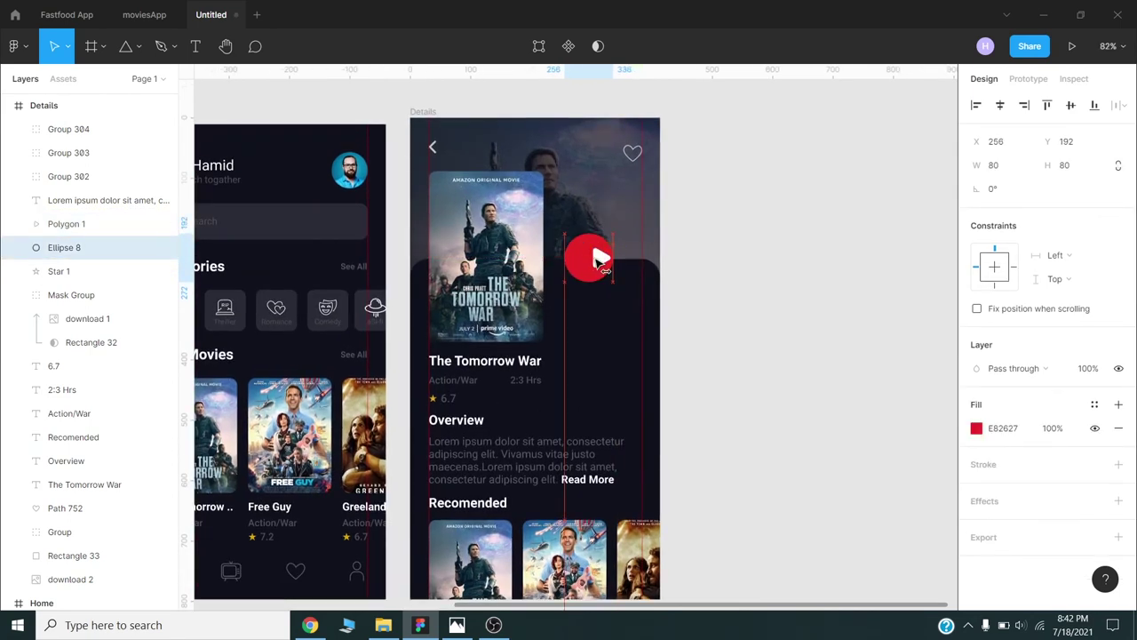
{"action": "left_click", "coordinate": [711, 350]}
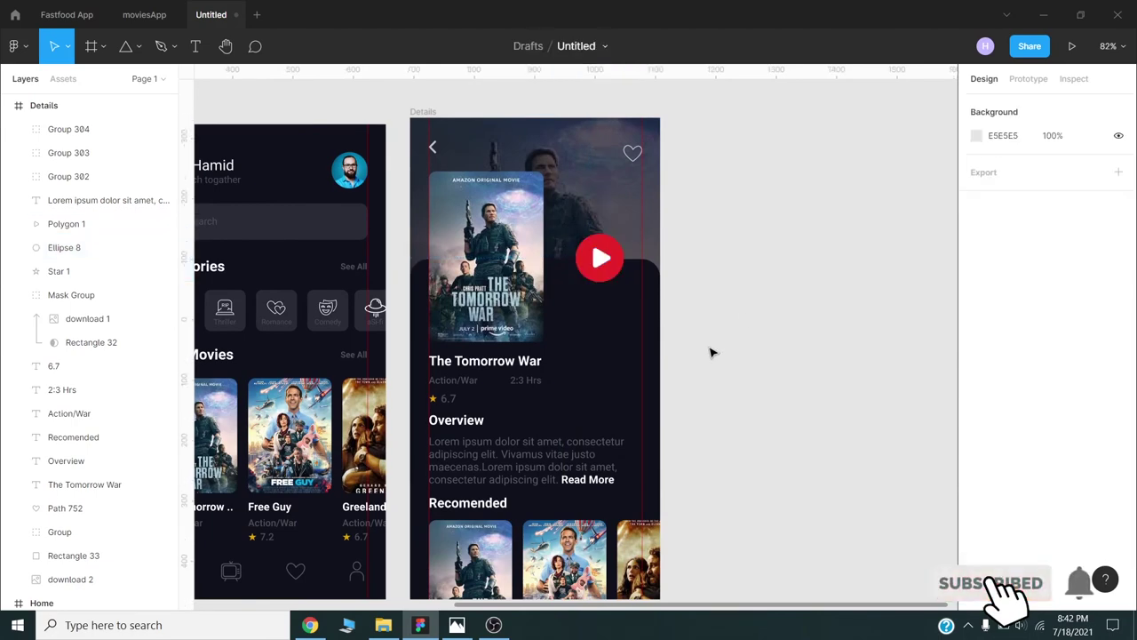
{"action": "scroll", "coordinate": [711, 359], "scroll_direction": "down", "scroll_amount": 3, "text": "ctrl"}
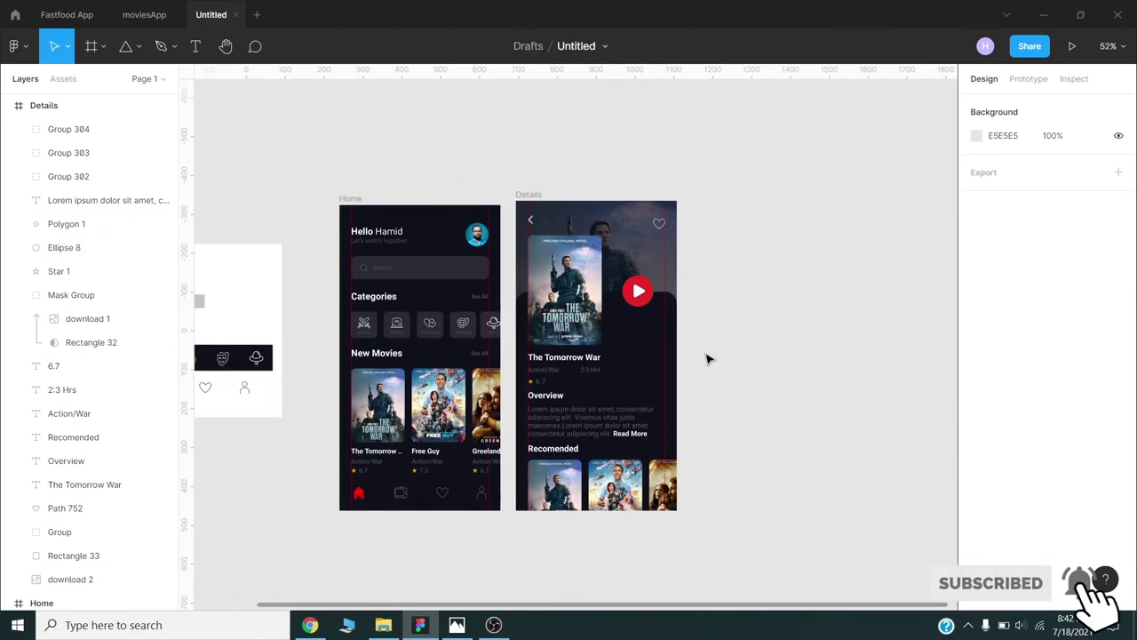